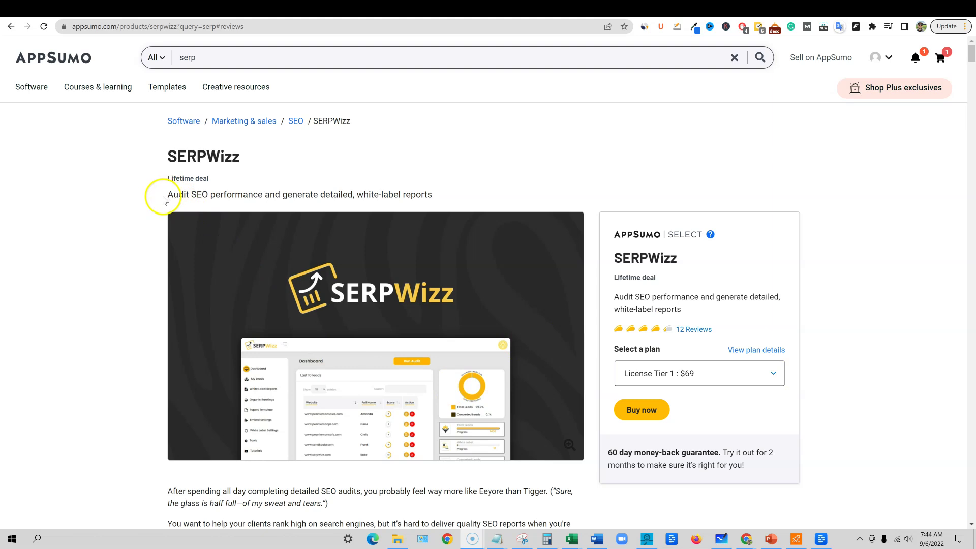
Examine the SERPWizz deal page's tagline on white-label reports, its overview text and the plan pricing box
{"action": "left_click_drag", "start_coordinate": [171, 195], "coordinate": [359, 202]}
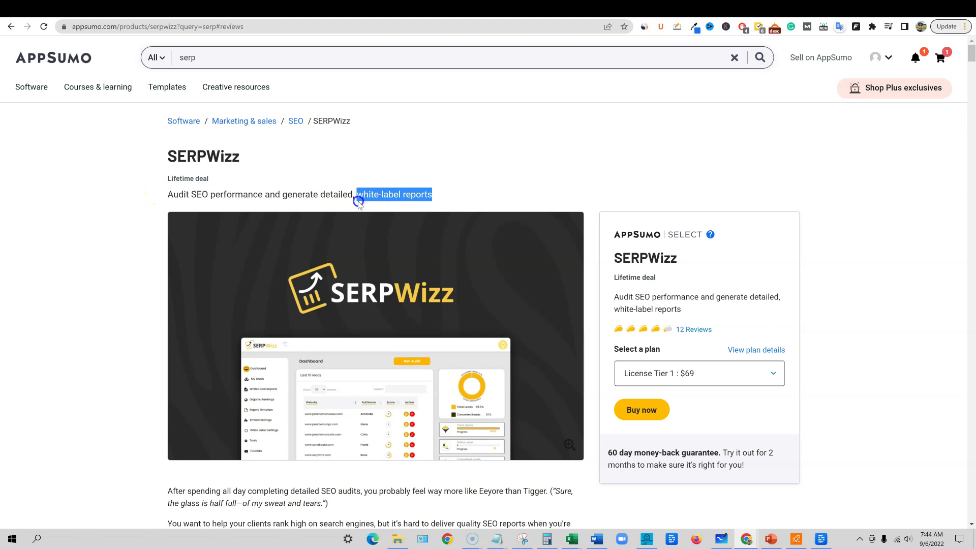
{"action": "left_click", "coordinate": [507, 180]}
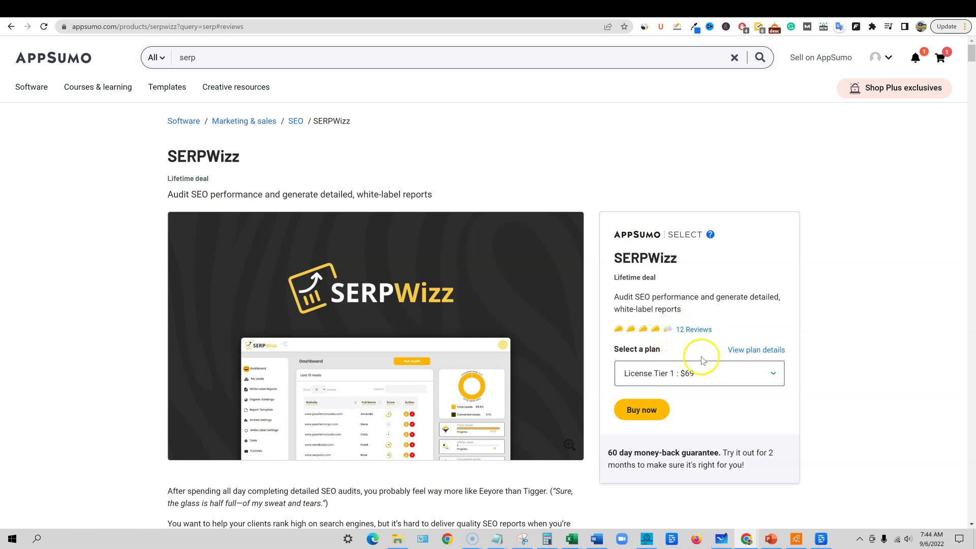
{"action": "scroll", "coordinate": [553, 396], "scroll_direction": "down", "scroll_amount": 1}
{"action": "scroll", "coordinate": [559, 406], "scroll_direction": "down", "scroll_amount": 5}
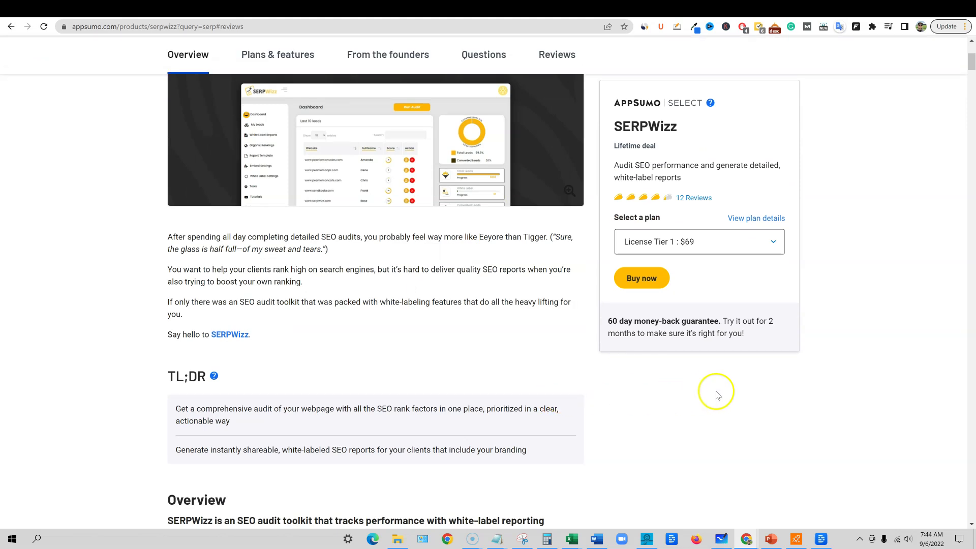
{"action": "scroll", "coordinate": [752, 392], "scroll_direction": "up", "scroll_amount": 2}
{"action": "scroll", "coordinate": [712, 355], "scroll_direction": "up", "scroll_amount": 3}
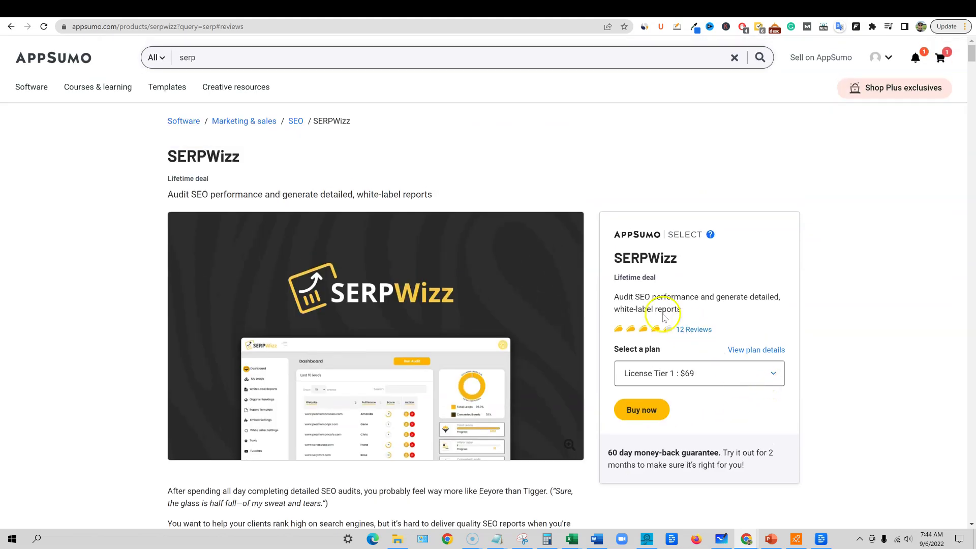
Open the product's reviews and read the "Bugs & Password issue" review, its date and the creator's reply
{"action": "left_click", "coordinate": [693, 330]}
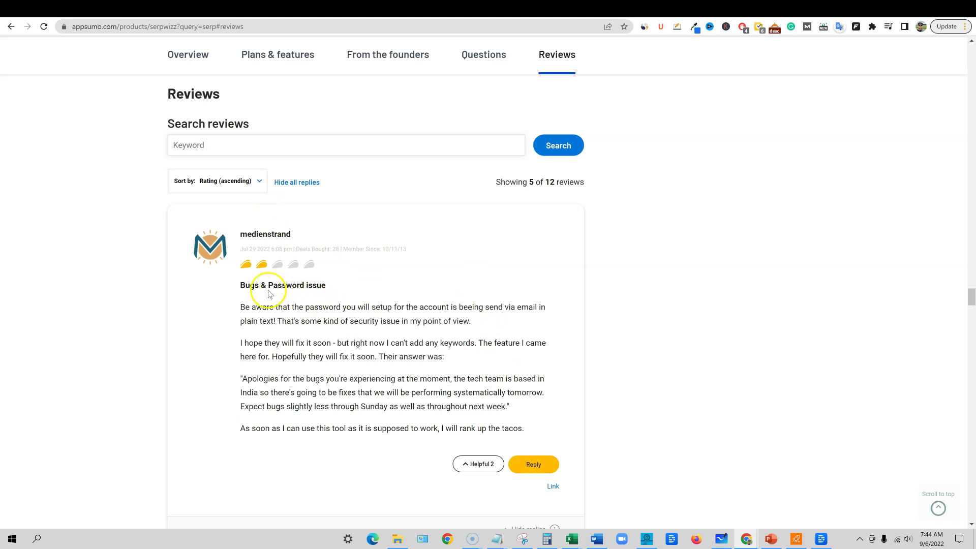
{"action": "left_click_drag", "start_coordinate": [237, 290], "coordinate": [554, 421]}
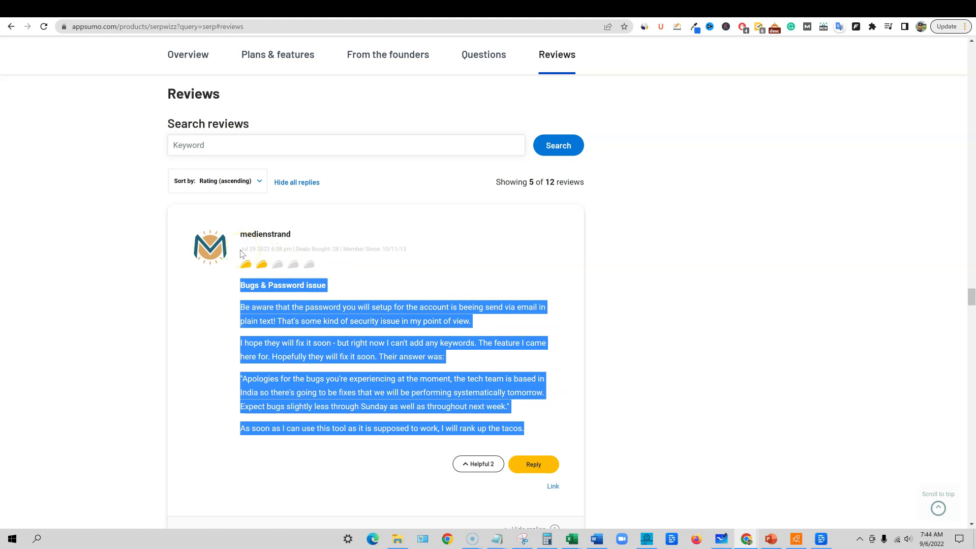
{"action": "left_click_drag", "start_coordinate": [242, 250], "coordinate": [416, 255]}
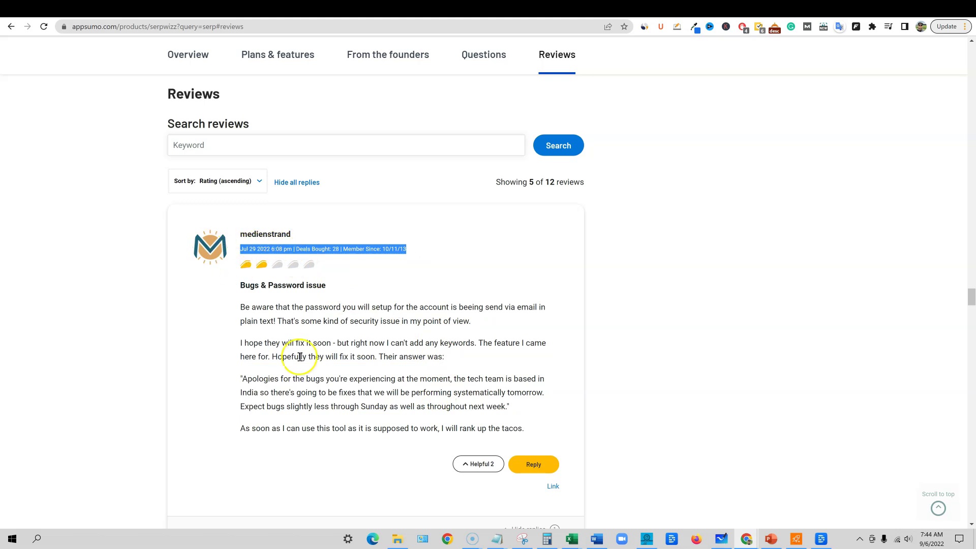
{"action": "left_click", "coordinate": [308, 323]}
{"action": "scroll", "coordinate": [327, 371], "scroll_direction": "down", "scroll_amount": 8}
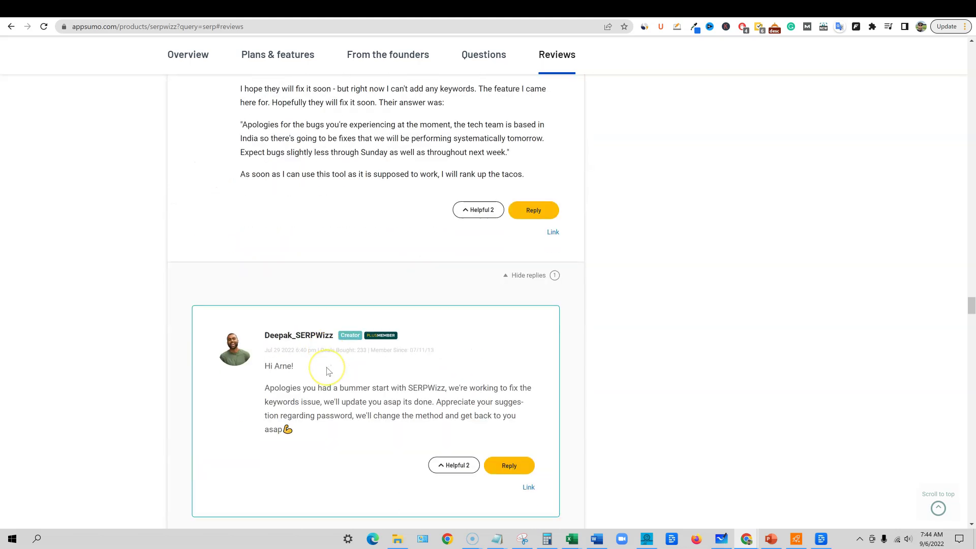
{"action": "scroll", "coordinate": [356, 356], "scroll_direction": "up", "scroll_amount": 1}
{"action": "left_click_drag", "start_coordinate": [265, 288], "coordinate": [529, 325]}
{"action": "scroll", "coordinate": [564, 403], "scroll_direction": "down", "scroll_amount": 3}
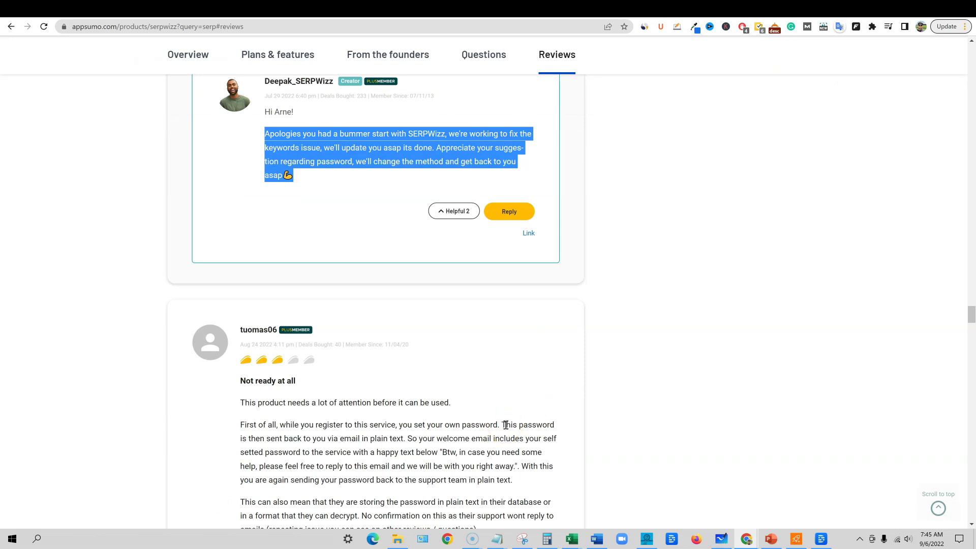
Read the "Not ready at all" review, highlighting its paragraphs on password handling and white-label functionality
{"action": "scroll", "coordinate": [478, 448], "scroll_direction": "down", "scroll_amount": 2}
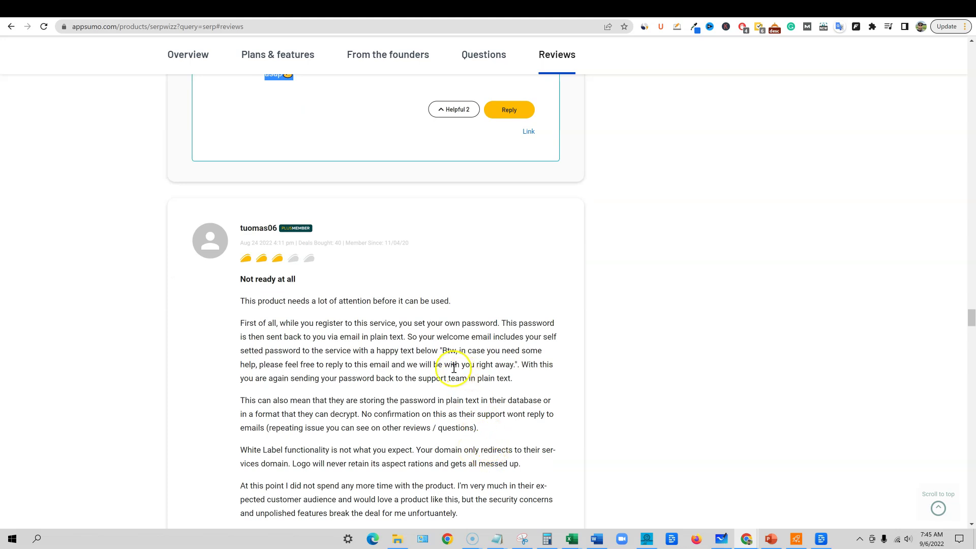
{"action": "scroll", "coordinate": [379, 366], "scroll_direction": "down", "scroll_amount": 1}
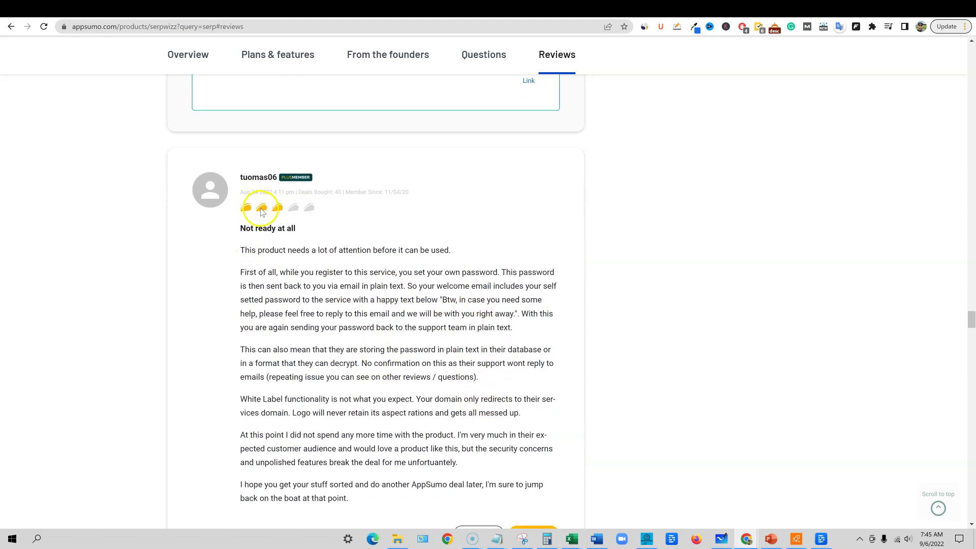
{"action": "scroll", "coordinate": [359, 443], "scroll_direction": "down", "scroll_amount": 6}
{"action": "scroll", "coordinate": [422, 446], "scroll_direction": "up", "scroll_amount": 5}
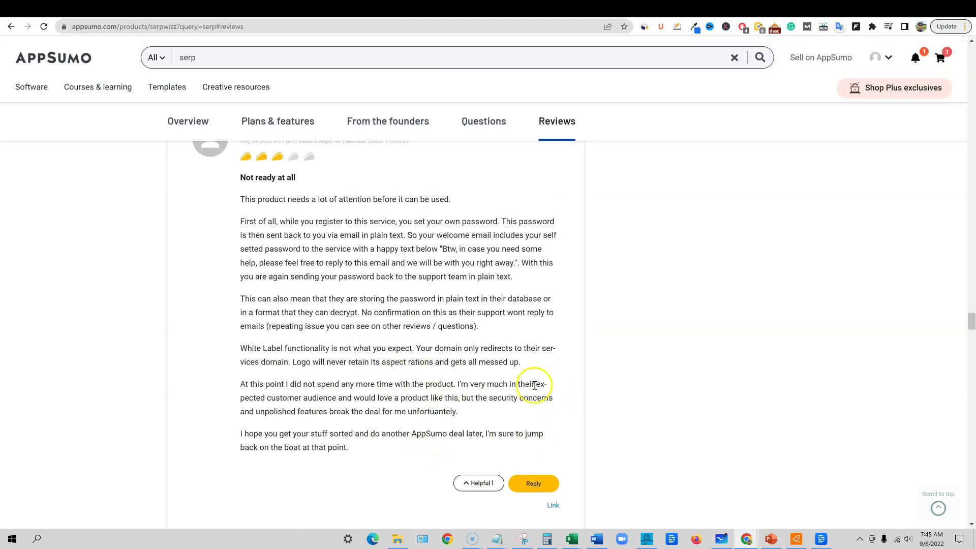
{"action": "scroll", "coordinate": [544, 388], "scroll_direction": "up", "scroll_amount": 1}
{"action": "scroll", "coordinate": [524, 399], "scroll_direction": "down", "scroll_amount": 1}
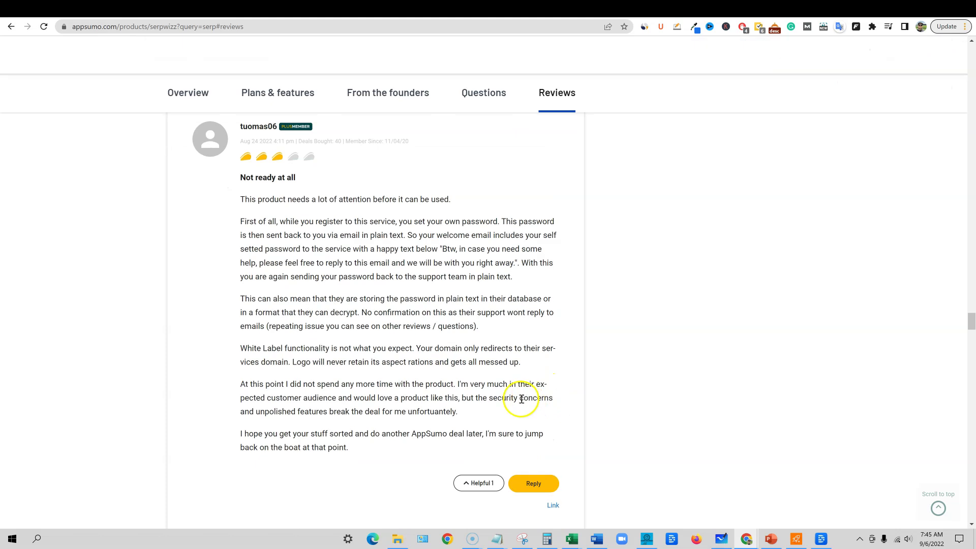
{"action": "left_click_drag", "start_coordinate": [244, 219], "coordinate": [560, 347]}
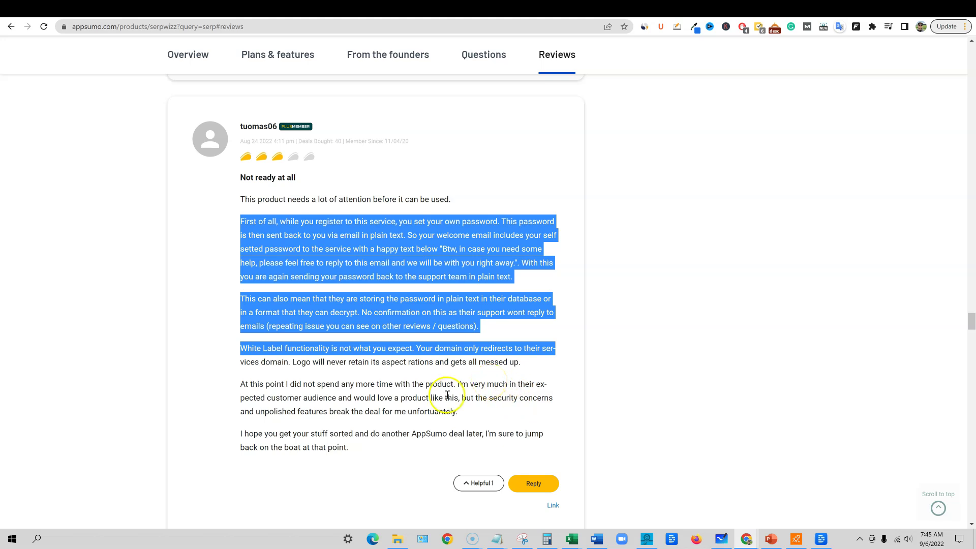
{"action": "left_click", "coordinate": [279, 224]}
{"action": "left_click_drag", "start_coordinate": [240, 222], "coordinate": [493, 362]}
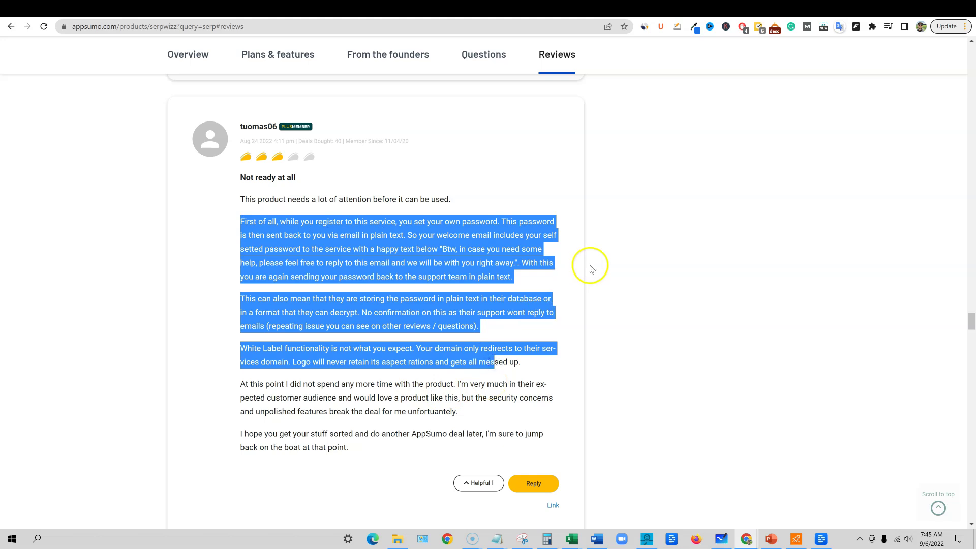
Switch to Gmail, open the "New subdomain created on SERPWizz system" email and check which login details it contains
{"action": "left_click", "coordinate": [623, 9]}
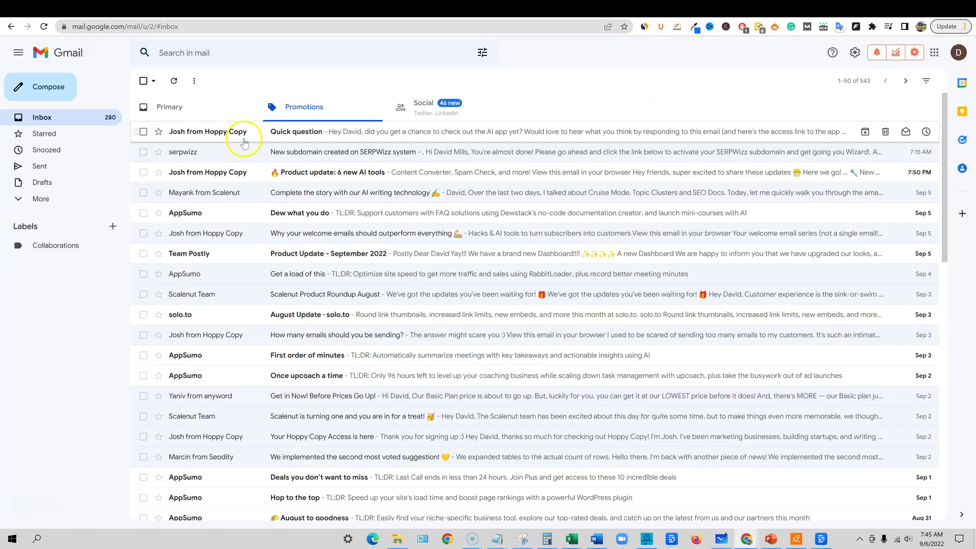
{"action": "left_click", "coordinate": [326, 152]}
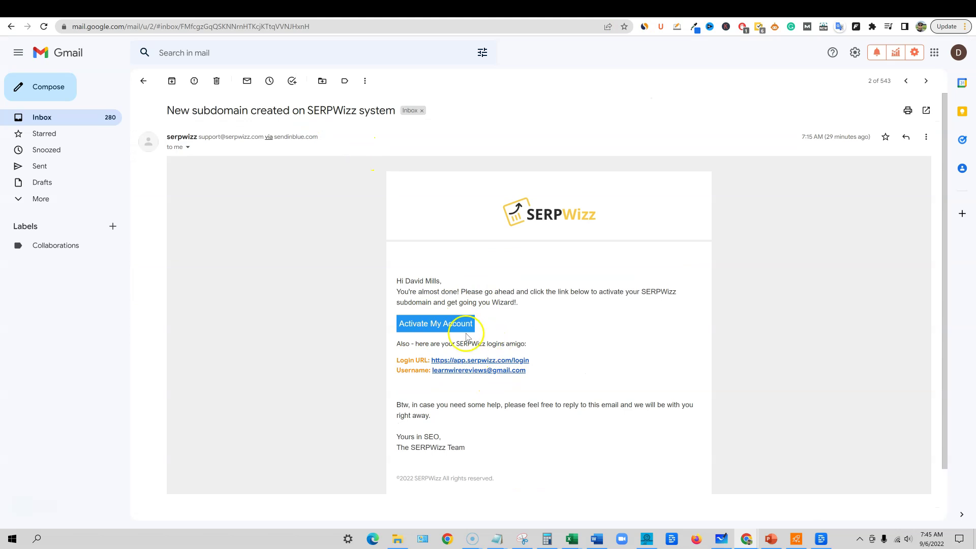
{"action": "left_click_drag", "start_coordinate": [399, 371], "coordinate": [565, 370]}
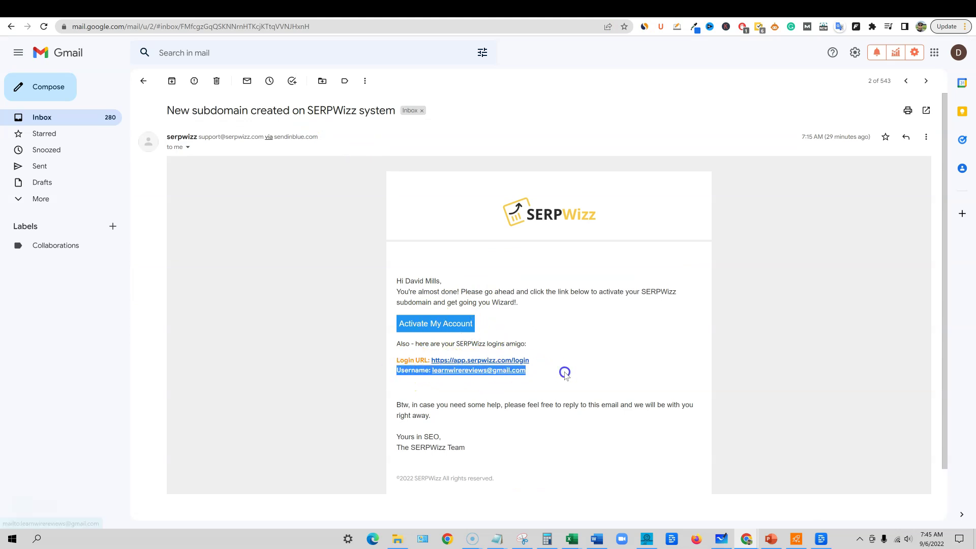
{"action": "triple_click", "coordinate": [541, 364]}
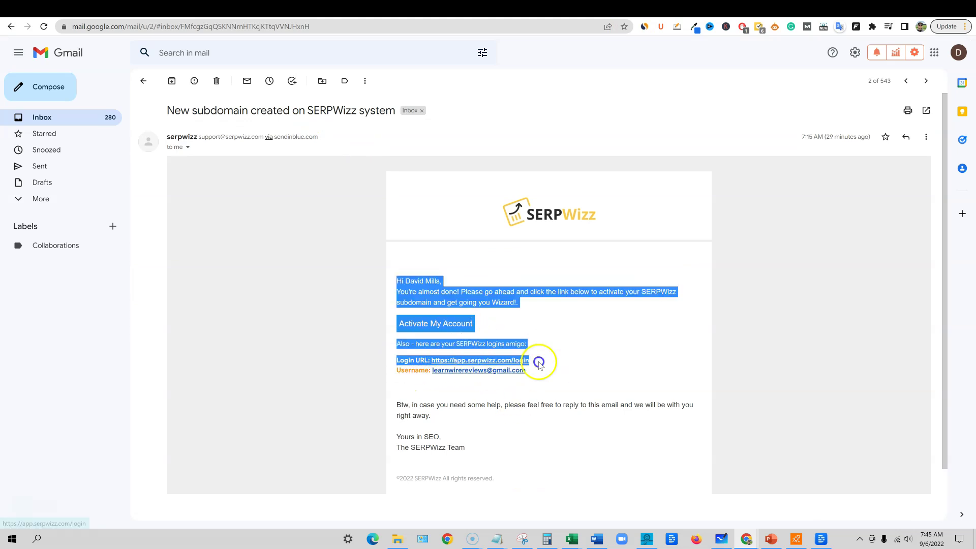
{"action": "left_click", "coordinate": [625, 350]}
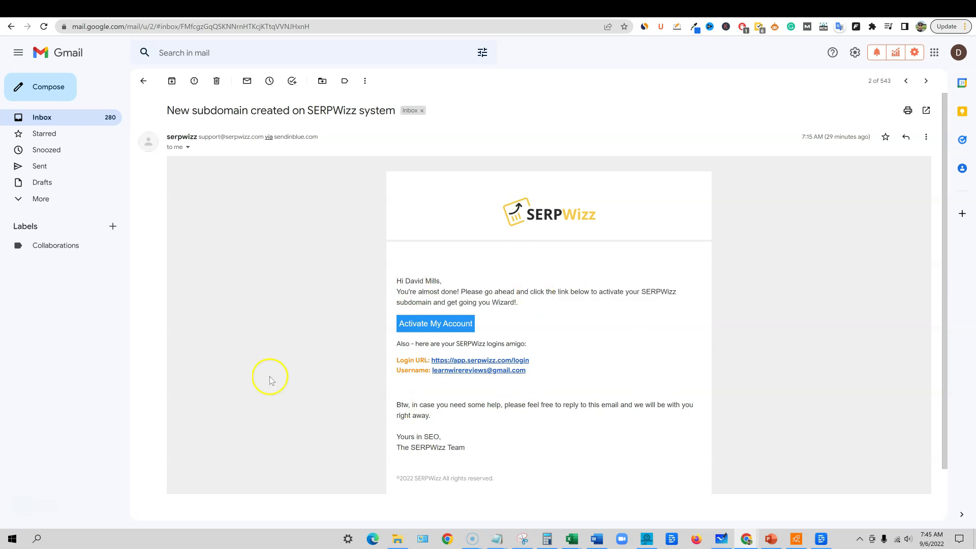
{"action": "left_click", "coordinate": [480, 252]}
Return to the AppSumo reviews and check the date of the creator's reply to the "Not ready at all" review
{"action": "left_click", "coordinate": [819, 10]}
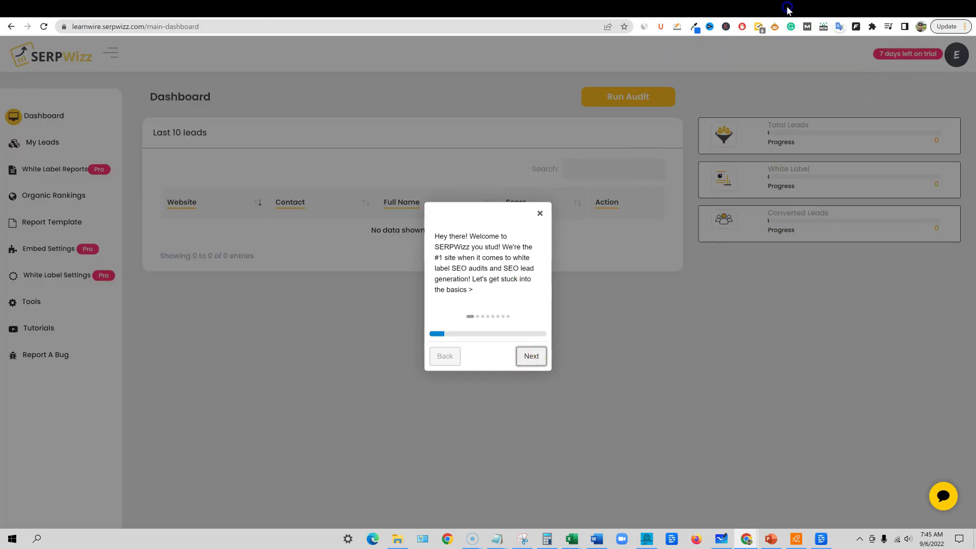
{"action": "left_click", "coordinate": [786, 11]}
{"action": "scroll", "coordinate": [394, 379], "scroll_direction": "down", "scroll_amount": 7}
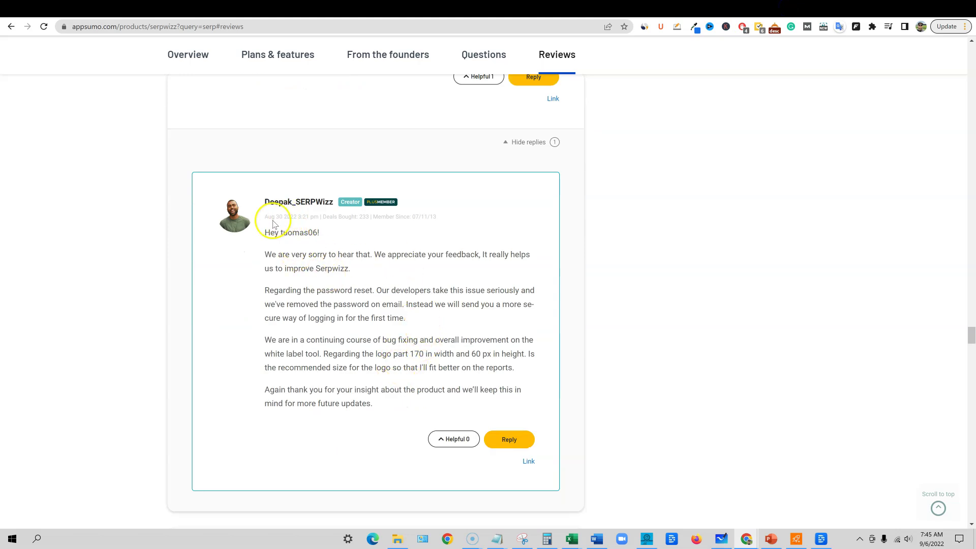
{"action": "left_click_drag", "start_coordinate": [265, 217], "coordinate": [362, 218]}
{"action": "scroll", "coordinate": [379, 331], "scroll_direction": "up", "scroll_amount": 5}
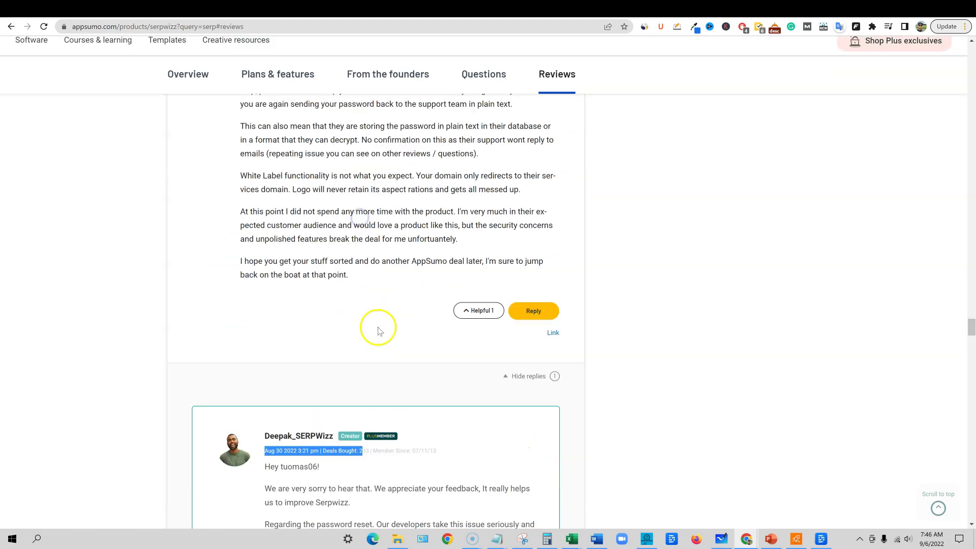
{"action": "scroll", "coordinate": [379, 331], "scroll_direction": "up", "scroll_amount": 6}
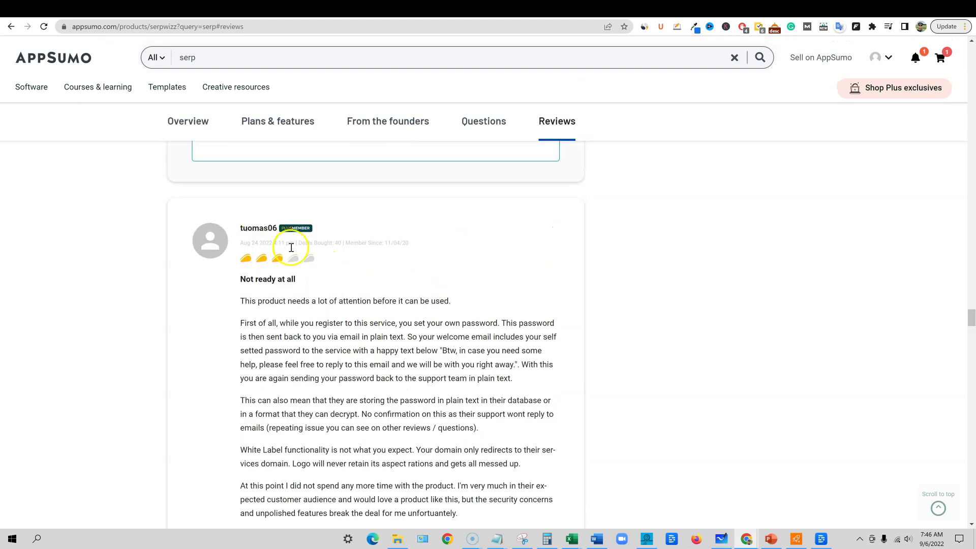
Read the "SerpWizz vs Alternatives" review, highlighting its paragraph on the quality of audits
{"action": "scroll", "coordinate": [291, 248], "scroll_direction": "down", "scroll_amount": 15}
{"action": "scroll", "coordinate": [331, 405], "scroll_direction": "down", "scroll_amount": 5}
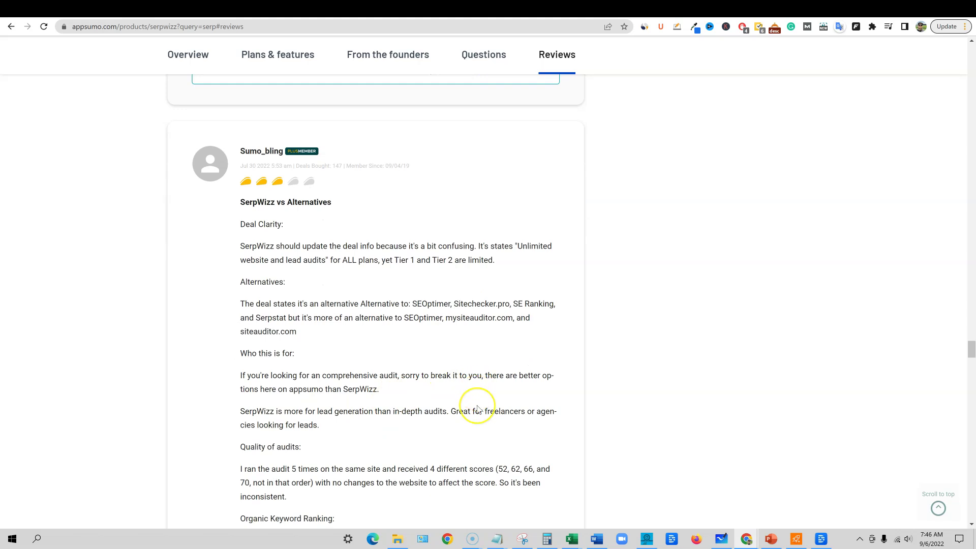
{"action": "scroll", "coordinate": [477, 410], "scroll_direction": "down", "scroll_amount": 1}
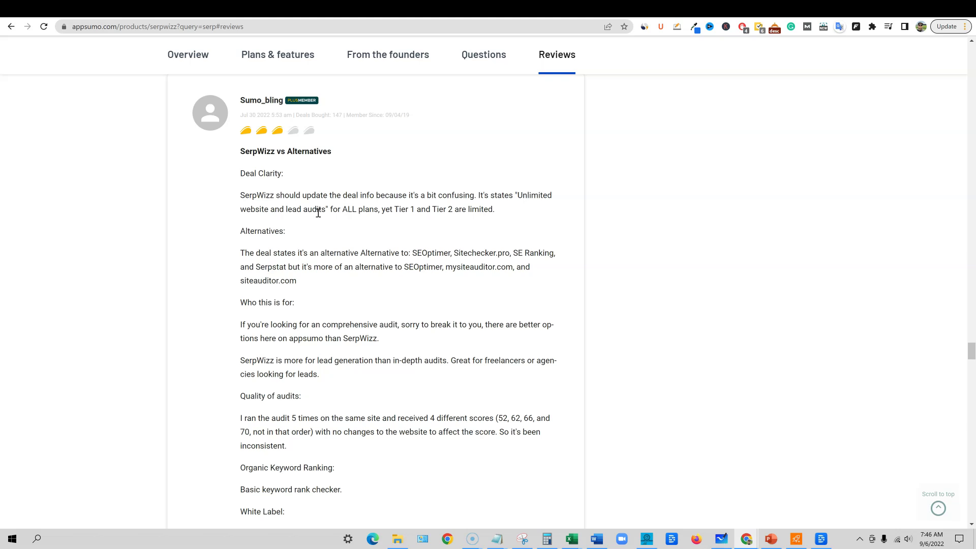
{"action": "left_click", "coordinate": [289, 205]}
{"action": "scroll", "coordinate": [303, 232], "scroll_direction": "down", "scroll_amount": 1}
{"action": "scroll", "coordinate": [309, 268], "scroll_direction": "down", "scroll_amount": 2}
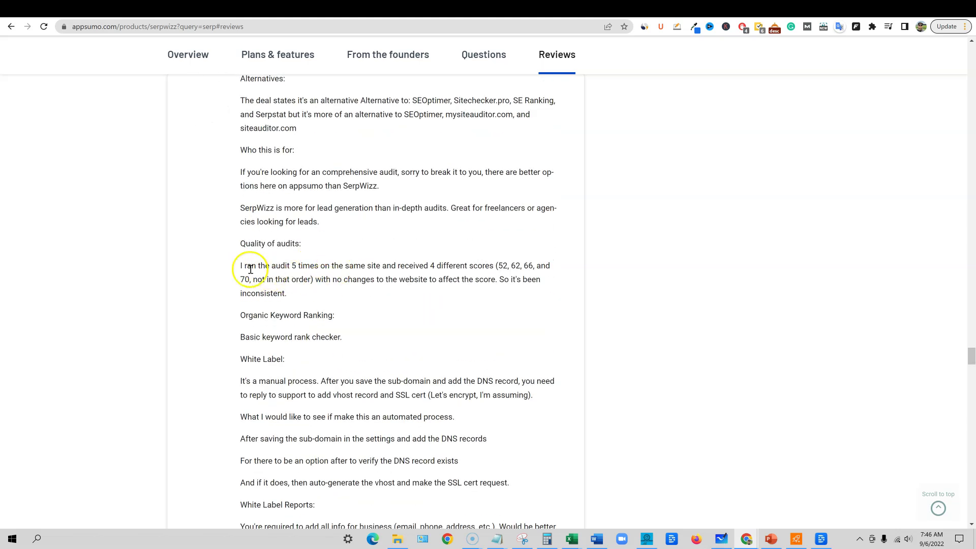
{"action": "left_click_drag", "start_coordinate": [240, 266], "coordinate": [540, 289]}
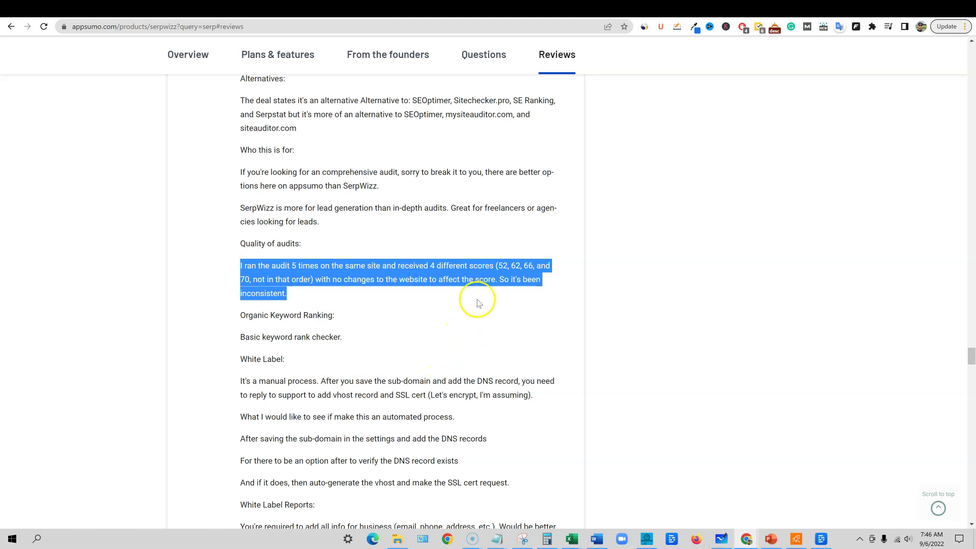
{"action": "left_click", "coordinate": [471, 279]}
{"action": "scroll", "coordinate": [468, 311], "scroll_direction": "down", "scroll_amount": 4}
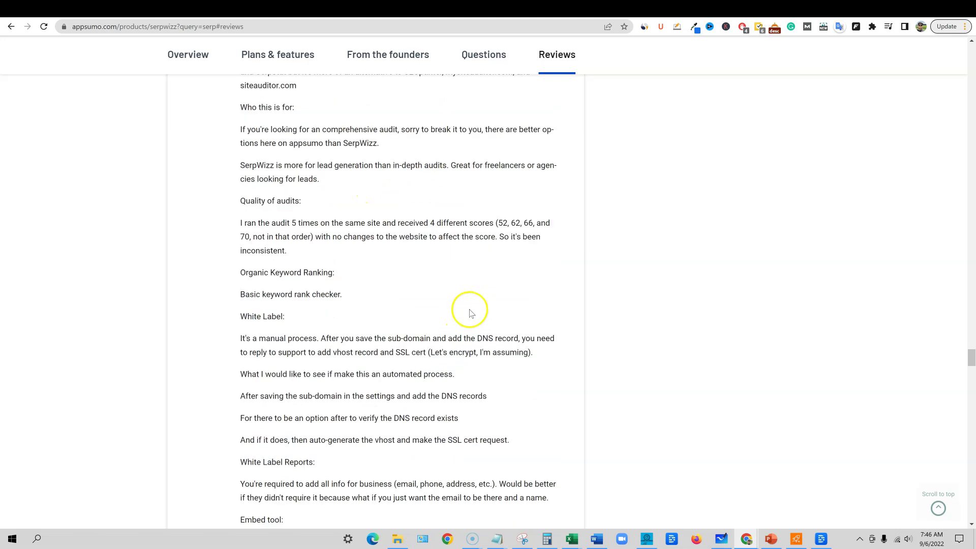
Look through the replies to the "SerpWizz vs Alternatives" review and skim the reviews that follow it
{"action": "scroll", "coordinate": [348, 272], "scroll_direction": "up", "scroll_amount": 10}
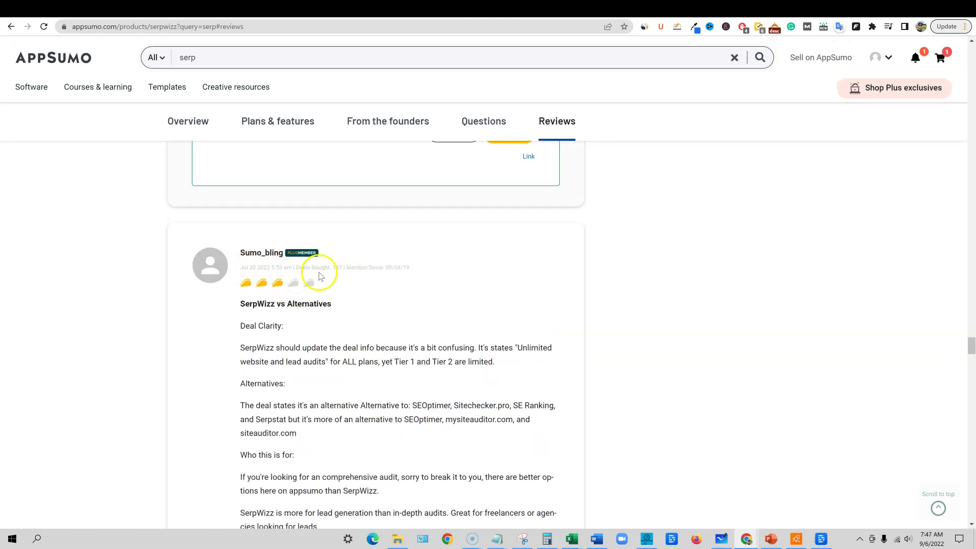
{"action": "scroll", "coordinate": [414, 418], "scroll_direction": "down", "scroll_amount": 15}
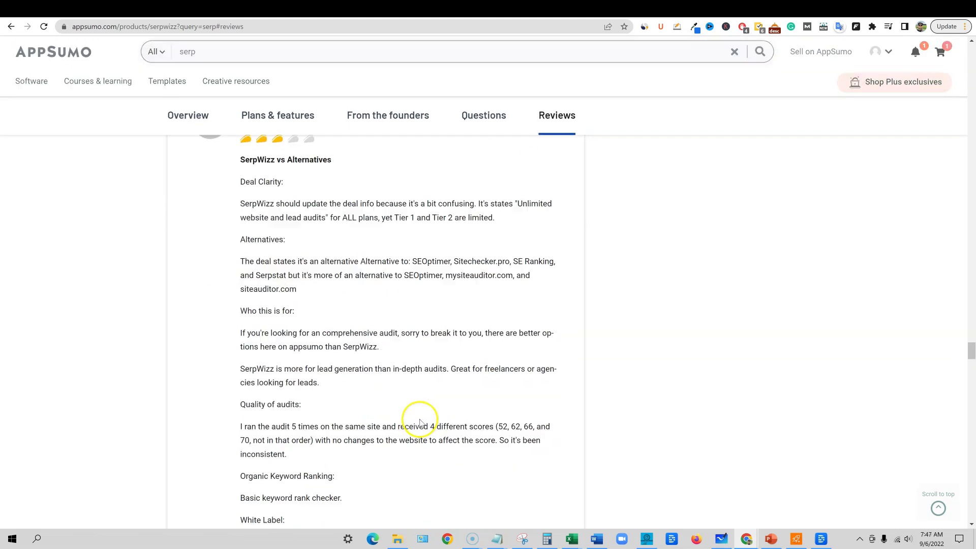
{"action": "scroll", "coordinate": [414, 412], "scroll_direction": "down", "scroll_amount": 15}
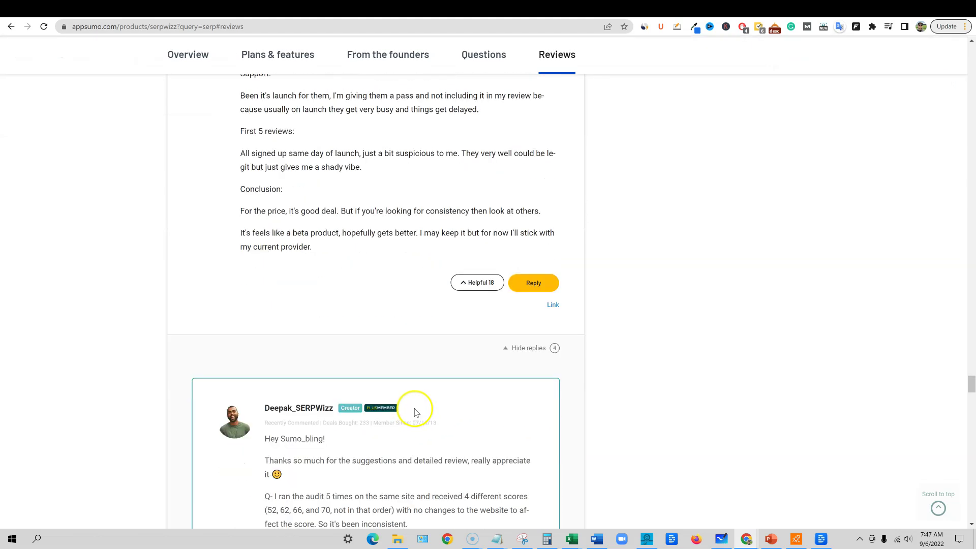
{"action": "scroll", "coordinate": [434, 397], "scroll_direction": "down", "scroll_amount": 5}
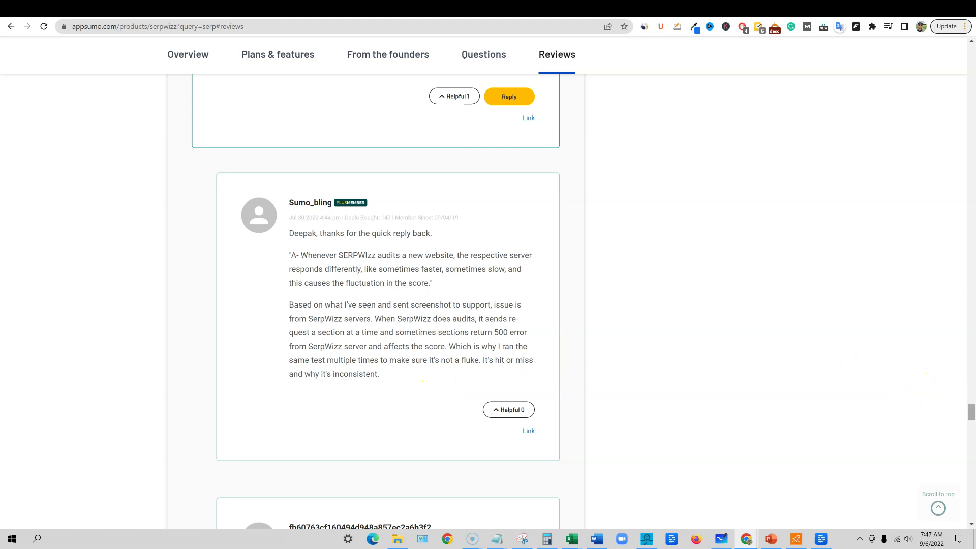
{"action": "left_click_drag", "start_coordinate": [971, 417], "coordinate": [954, 441]}
{"action": "scroll", "coordinate": [467, 419], "scroll_direction": "down", "scroll_amount": 20}
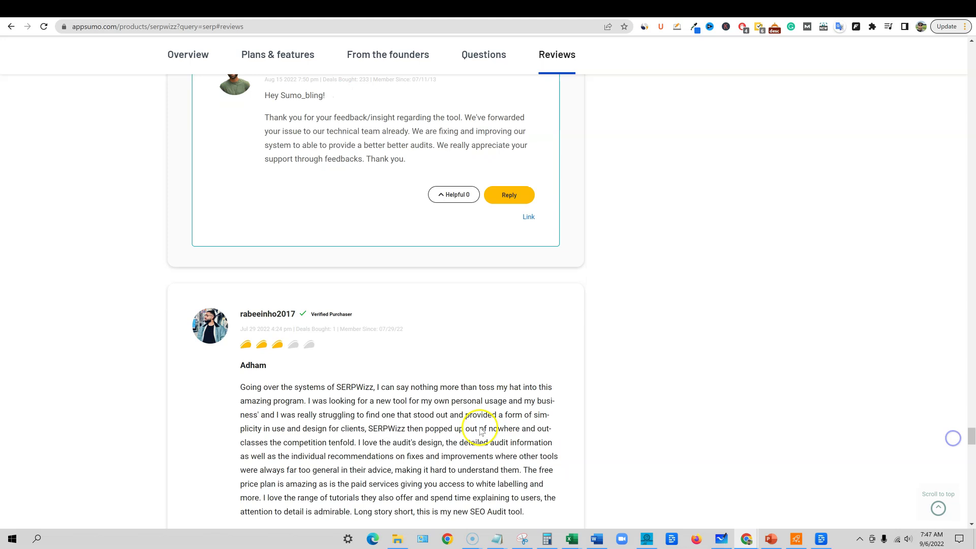
{"action": "scroll", "coordinate": [453, 420], "scroll_direction": "up", "scroll_amount": 3}
{"action": "scroll", "coordinate": [330, 269], "scroll_direction": "down", "scroll_amount": 14}
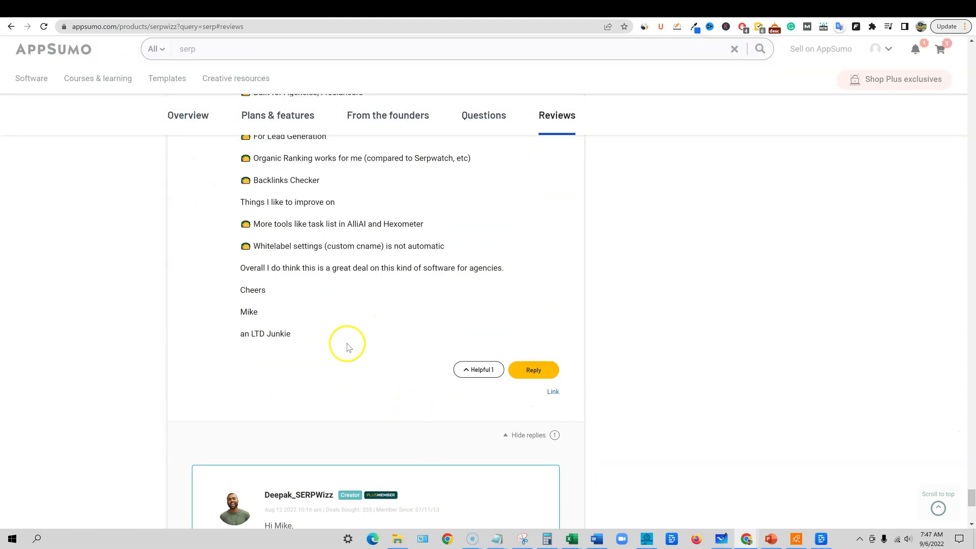
Leave the user reviews and go to the deal's Plans & features section
{"action": "scroll", "coordinate": [335, 295], "scroll_direction": "up", "scroll_amount": 8}
{"action": "scroll", "coordinate": [351, 316], "scroll_direction": "up", "scroll_amount": 15}
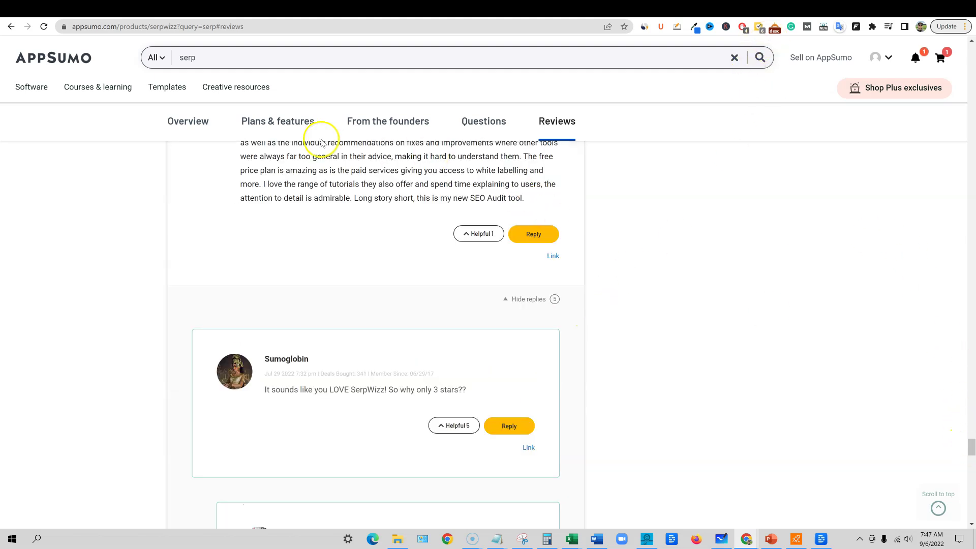
{"action": "left_click", "coordinate": [298, 122]}
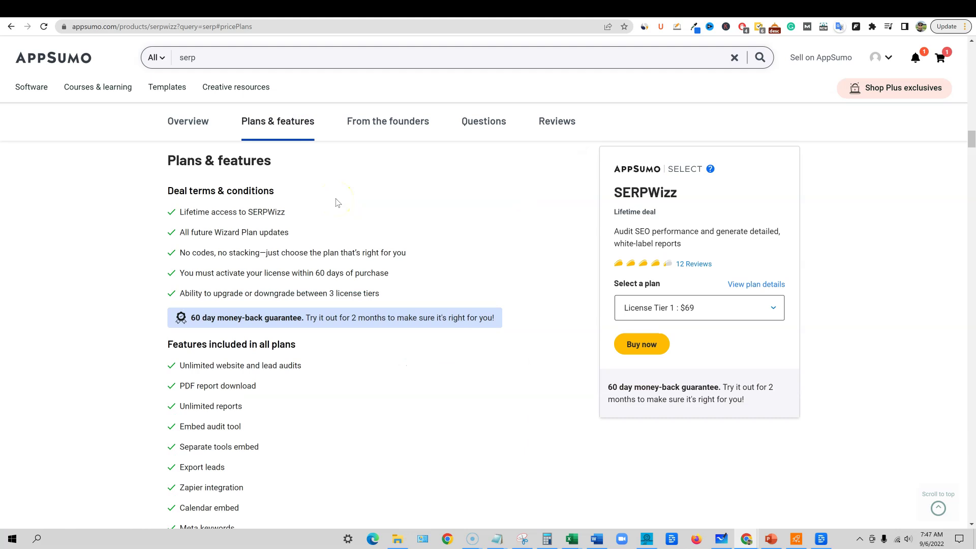
View the license tiers offered in the plan selector, and highlight the deal terms on stacking and license activation
{"action": "left_click", "coordinate": [772, 310]}
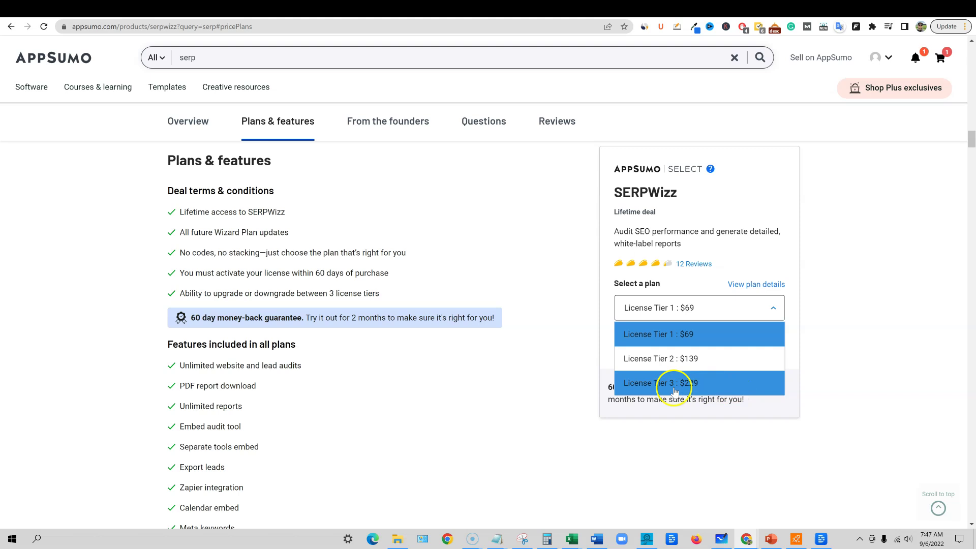
{"action": "left_click", "coordinate": [842, 331]}
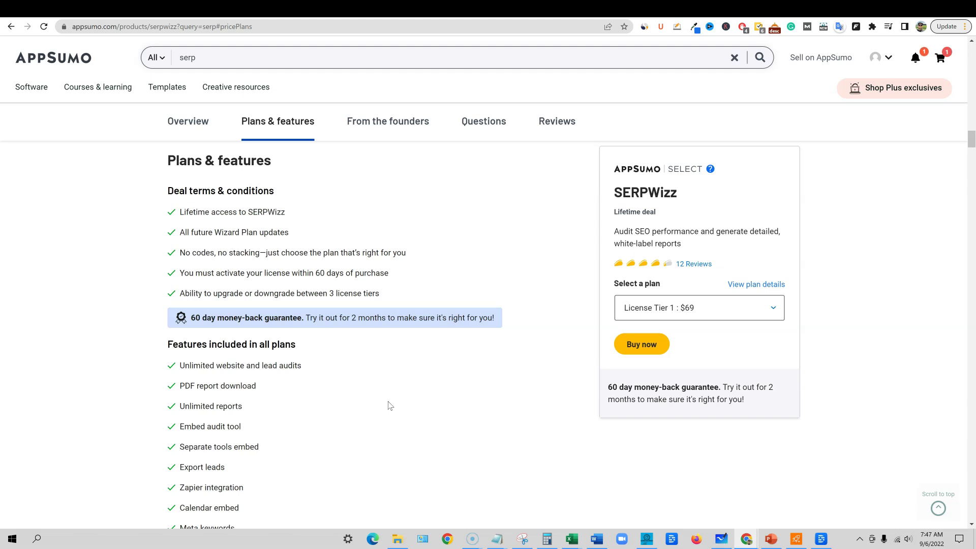
{"action": "left_click_drag", "start_coordinate": [289, 233], "coordinate": [425, 254]}
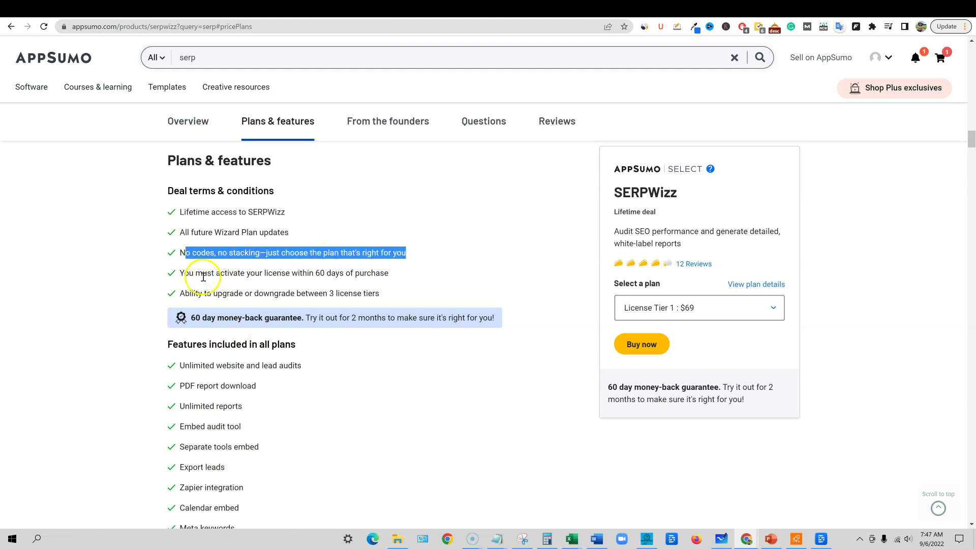
{"action": "left_click_drag", "start_coordinate": [188, 275], "coordinate": [420, 275]}
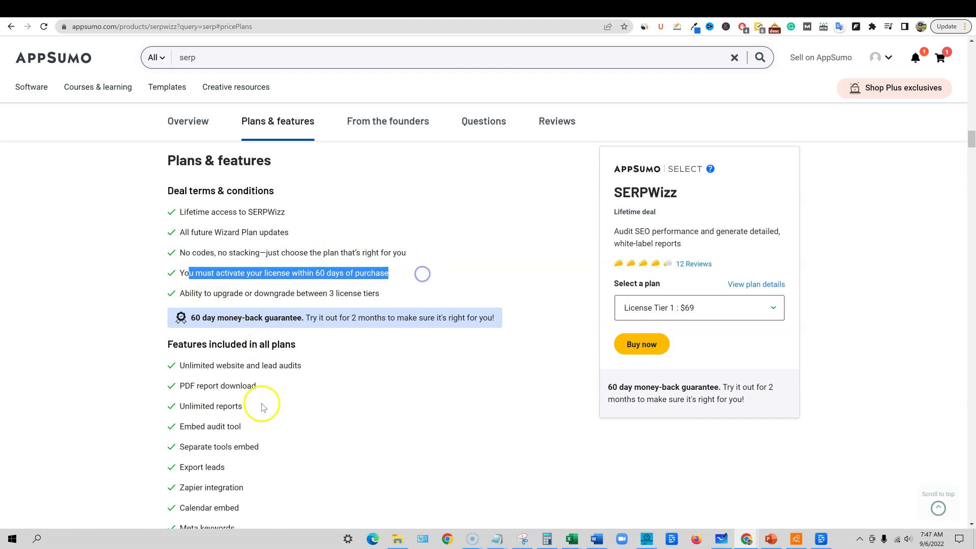
Read the first features included in all plans, highlighting each one from unlimited website and lead audits to Zapier integration
{"action": "scroll", "coordinate": [262, 404], "scroll_direction": "down", "scroll_amount": 4}
{"action": "left_click_drag", "start_coordinate": [181, 162], "coordinate": [327, 167]}
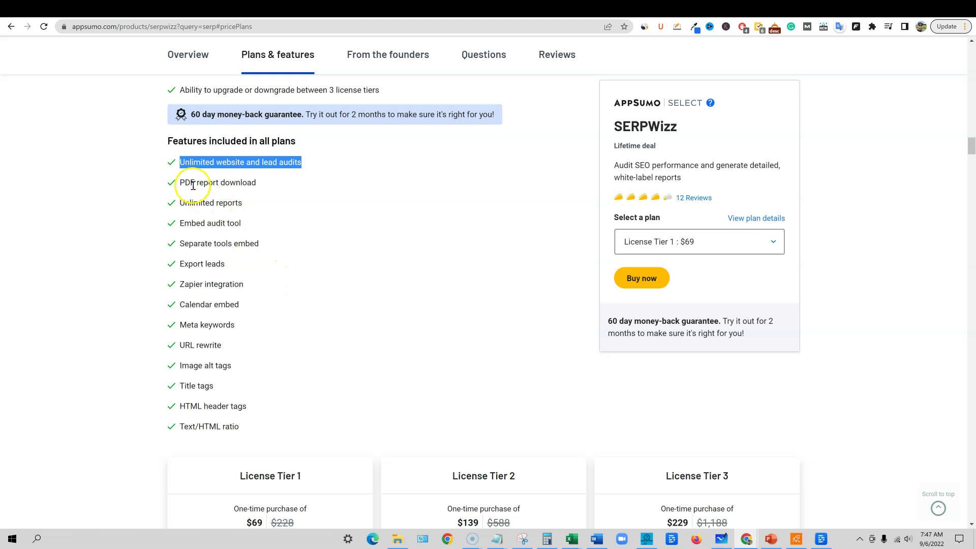
{"action": "left_click_drag", "start_coordinate": [181, 202], "coordinate": [265, 200]}
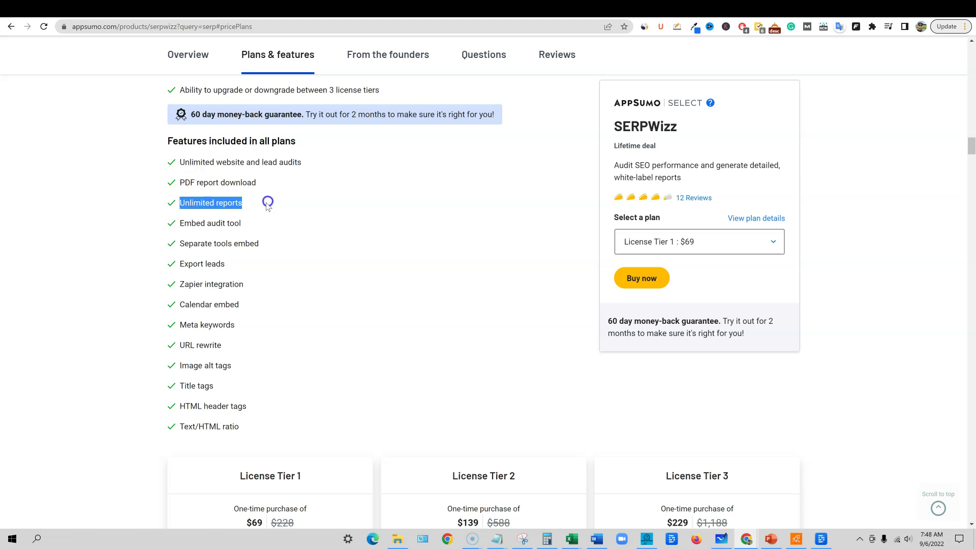
{"action": "left_click_drag", "start_coordinate": [180, 182], "coordinate": [275, 184]}
{"action": "left_click_drag", "start_coordinate": [184, 223], "coordinate": [279, 225]}
{"action": "left_click_drag", "start_coordinate": [184, 244], "coordinate": [275, 245]}
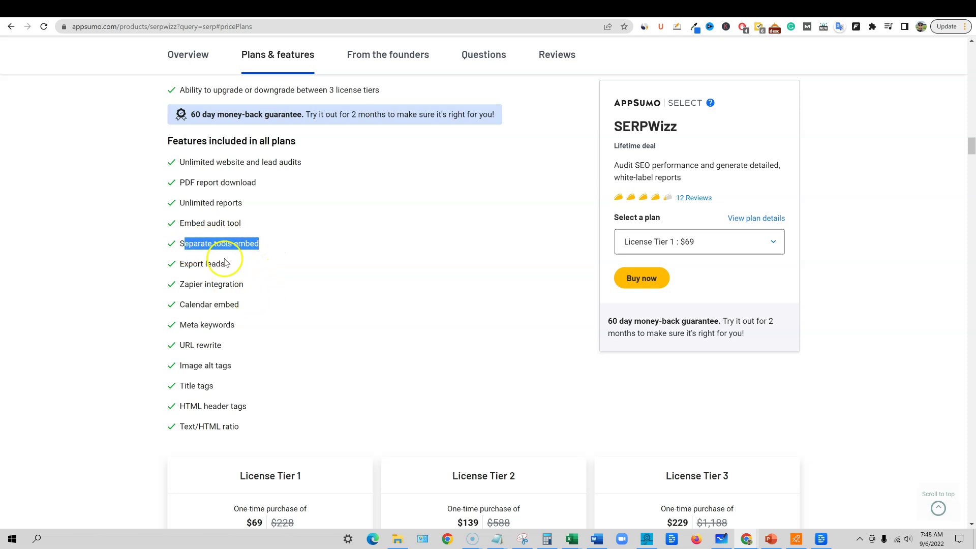
{"action": "left_click_drag", "start_coordinate": [185, 263], "coordinate": [257, 262]}
{"action": "left_click_drag", "start_coordinate": [184, 284], "coordinate": [268, 285]}
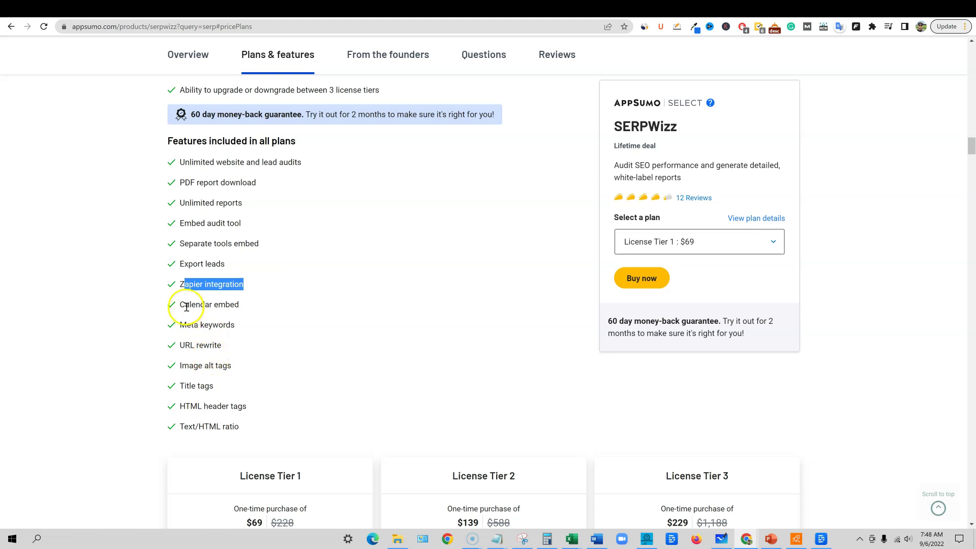
Read the remaining features included in all plans, highlighting each one from calendar embed to Text/HTML ratio
{"action": "left_click_drag", "start_coordinate": [185, 304], "coordinate": [262, 305]}
{"action": "left_click_drag", "start_coordinate": [186, 325], "coordinate": [235, 325]}
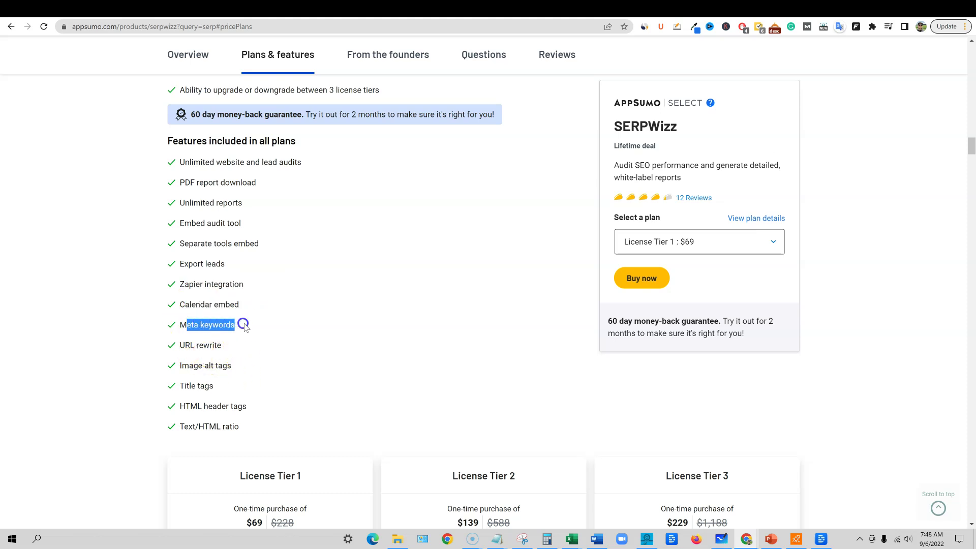
{"action": "left_click_drag", "start_coordinate": [181, 346], "coordinate": [240, 345]}
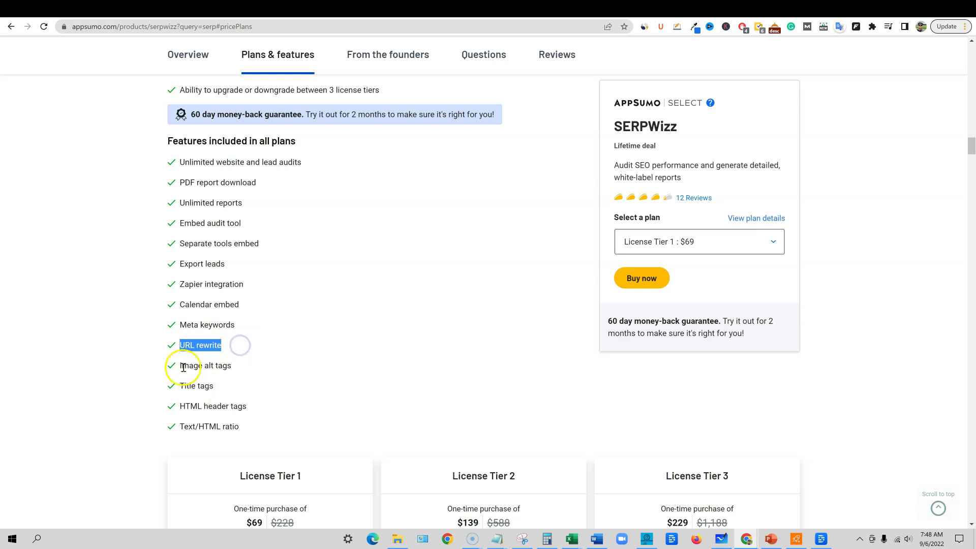
{"action": "left_click_drag", "start_coordinate": [183, 367], "coordinate": [239, 368]}
{"action": "left_click_drag", "start_coordinate": [174, 387], "coordinate": [245, 388]}
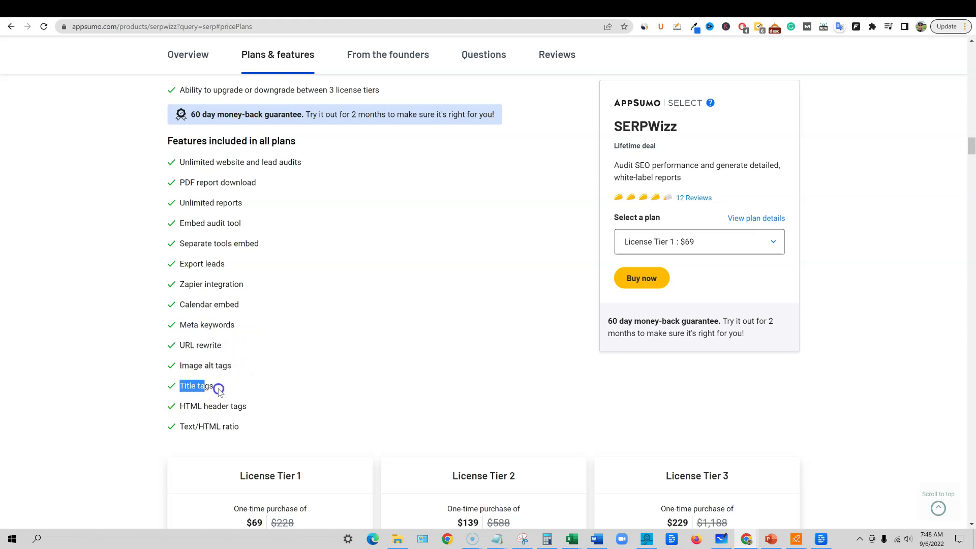
{"action": "left_click_drag", "start_coordinate": [184, 406], "coordinate": [270, 410]}
{"action": "left_click_drag", "start_coordinate": [174, 428], "coordinate": [314, 426]}
{"action": "scroll", "coordinate": [430, 355], "scroll_direction": "down", "scroll_amount": 1}
{"action": "scroll", "coordinate": [430, 337], "scroll_direction": "up", "scroll_amount": 1}
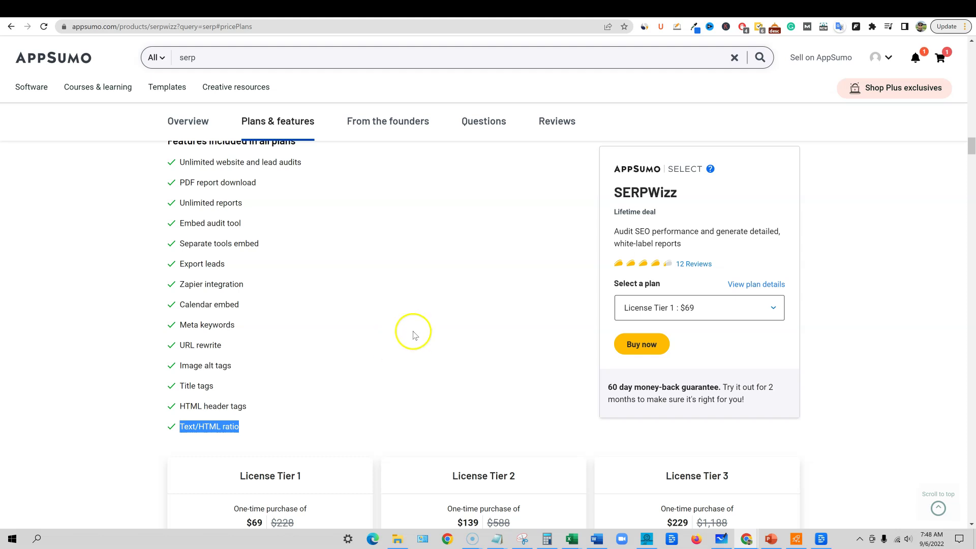
Highlight License Tier 1's rank checker keyword limit, and skim the founders' message and questions below the plans
{"action": "scroll", "coordinate": [412, 333], "scroll_direction": "down", "scroll_amount": 3}
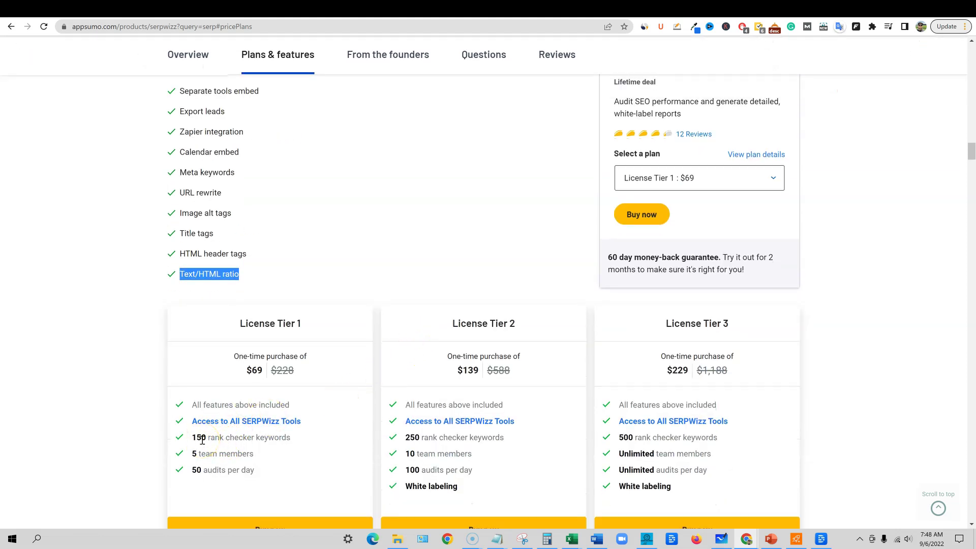
{"action": "left_click_drag", "start_coordinate": [290, 437], "coordinate": [194, 436]}
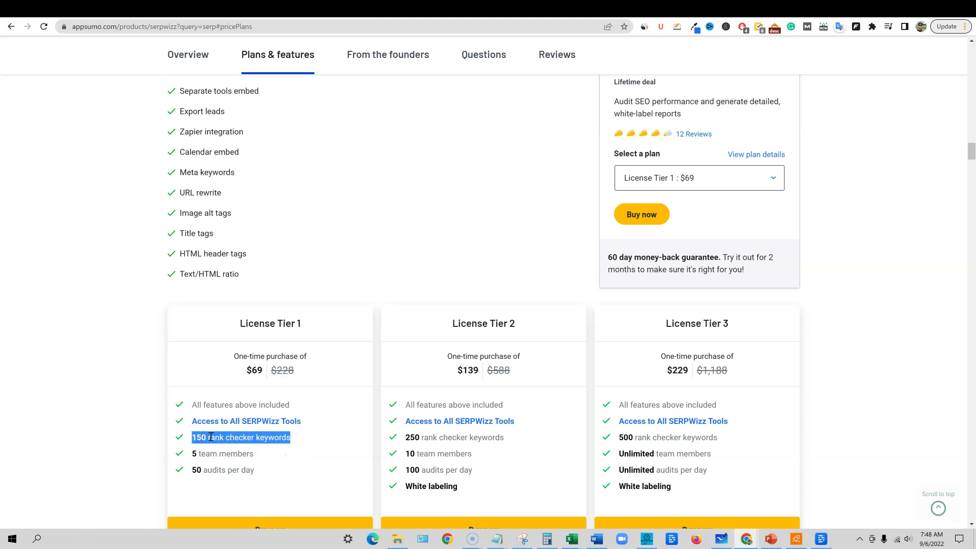
{"action": "scroll", "coordinate": [211, 439], "scroll_direction": "down", "scroll_amount": 1}
{"action": "scroll", "coordinate": [212, 440], "scroll_direction": "down", "scroll_amount": 5}
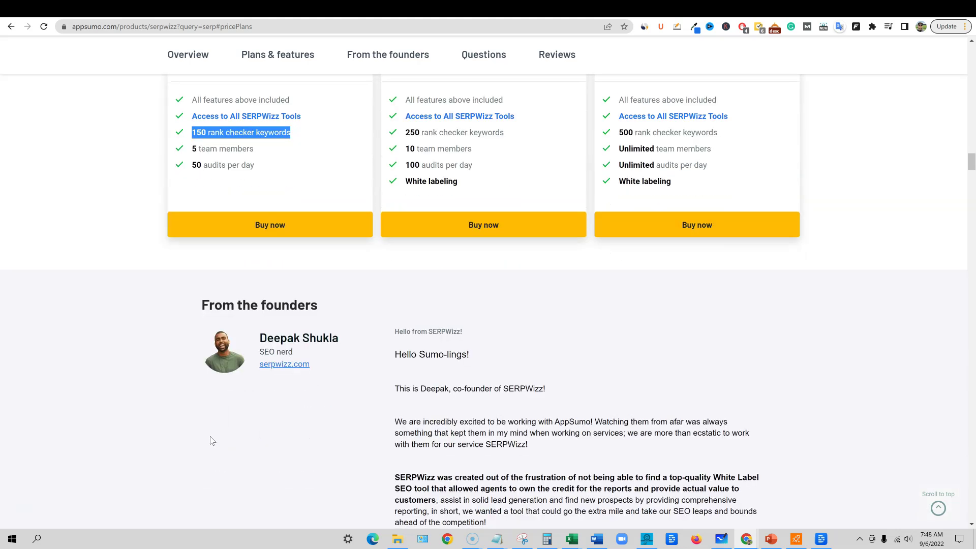
{"action": "scroll", "coordinate": [213, 440], "scroll_direction": "down", "scroll_amount": 4}
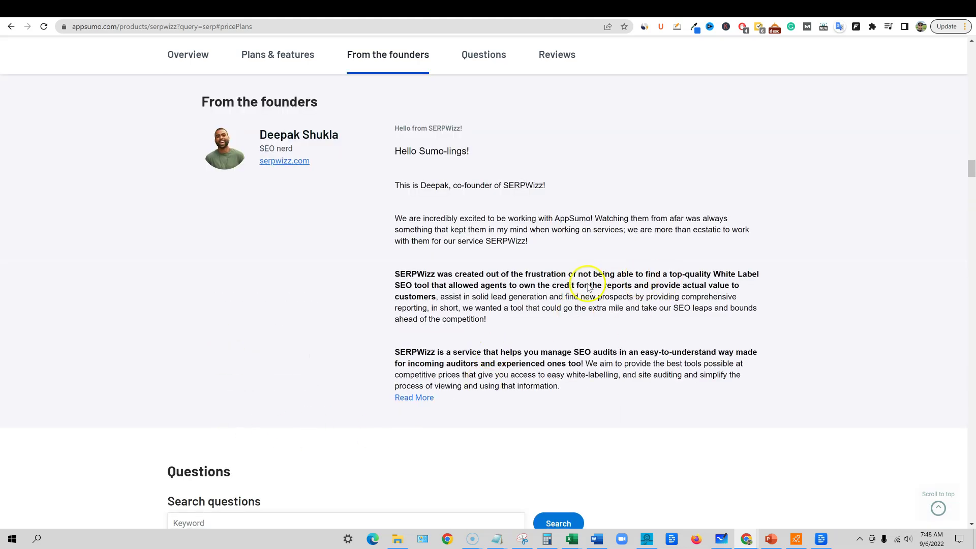
{"action": "scroll", "coordinate": [483, 361], "scroll_direction": "down", "scroll_amount": 6}
{"action": "scroll", "coordinate": [483, 356], "scroll_direction": "up", "scroll_amount": 5}
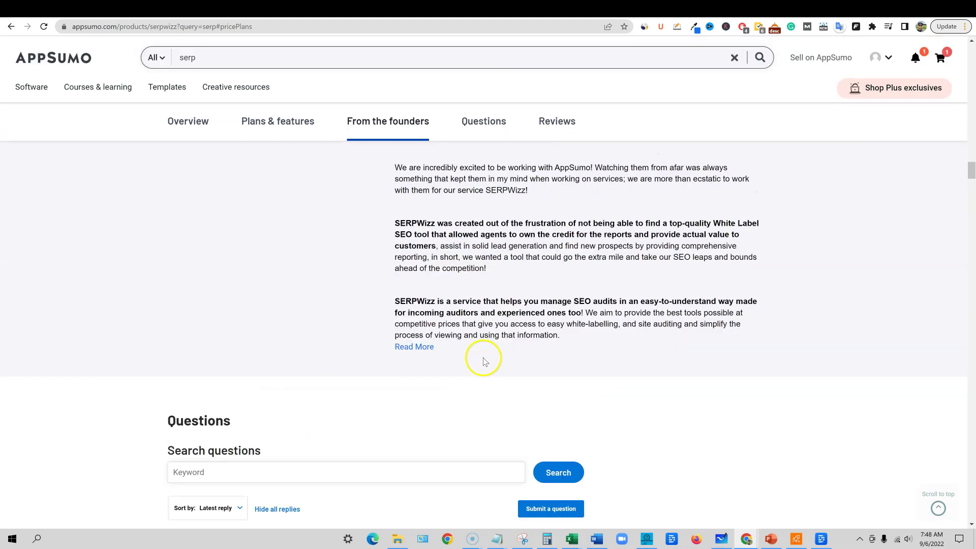
{"action": "scroll", "coordinate": [483, 355], "scroll_direction": "down", "scroll_amount": 7}
Compare the plans by highlighting the rank checker keywords of Tiers 2 and 3 and the team member limits of all three tiers
{"action": "scroll", "coordinate": [264, 282], "scroll_direction": "up", "scroll_amount": 15}
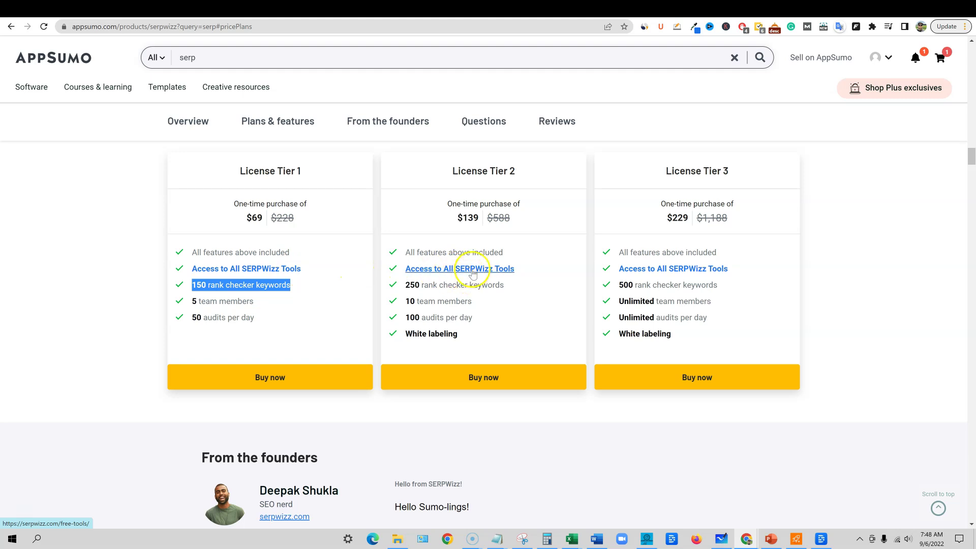
{"action": "left_click_drag", "start_coordinate": [415, 284], "coordinate": [501, 284]}
{"action": "left_click_drag", "start_coordinate": [623, 285], "coordinate": [729, 286]}
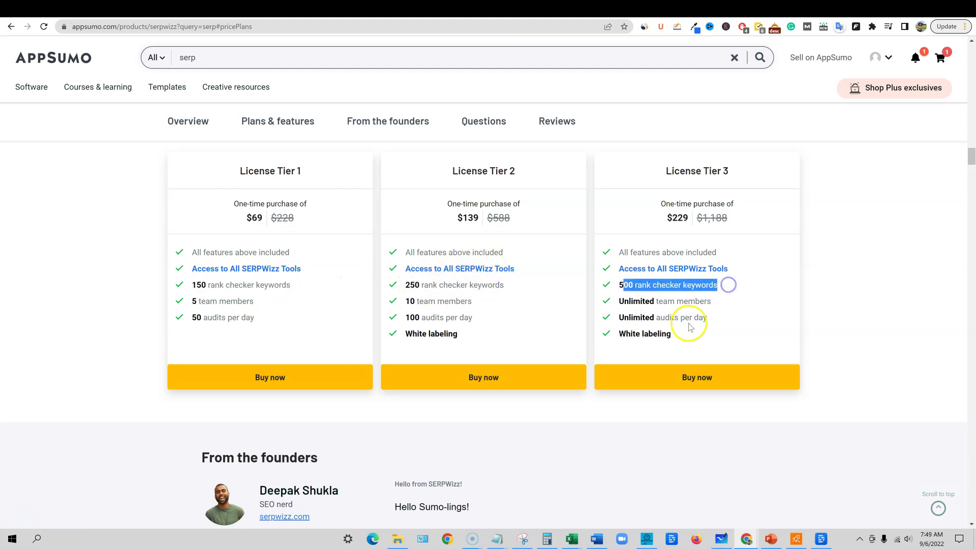
{"action": "left_click_drag", "start_coordinate": [191, 304], "coordinate": [254, 302]}
{"action": "left_click_drag", "start_coordinate": [391, 301], "coordinate": [476, 301]}
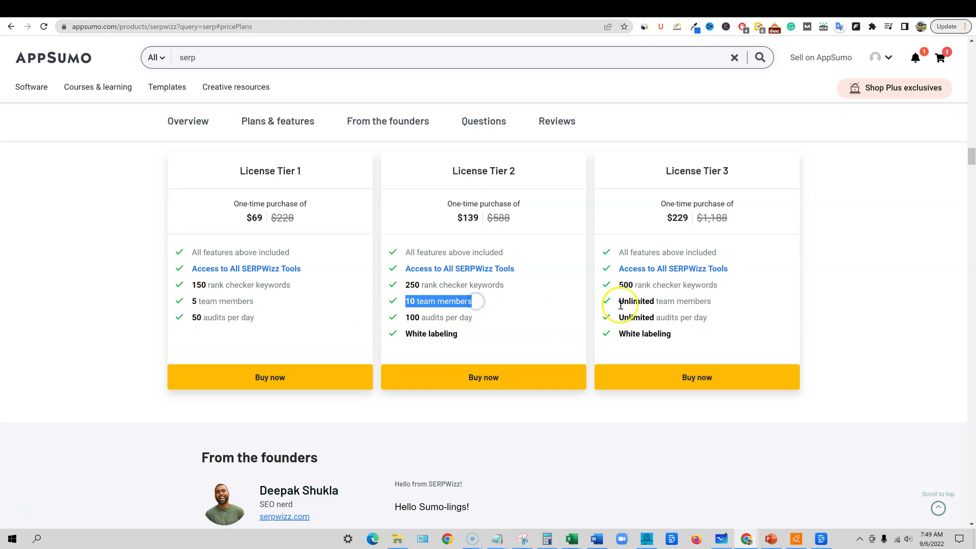
{"action": "left_click_drag", "start_coordinate": [617, 302], "coordinate": [740, 305]}
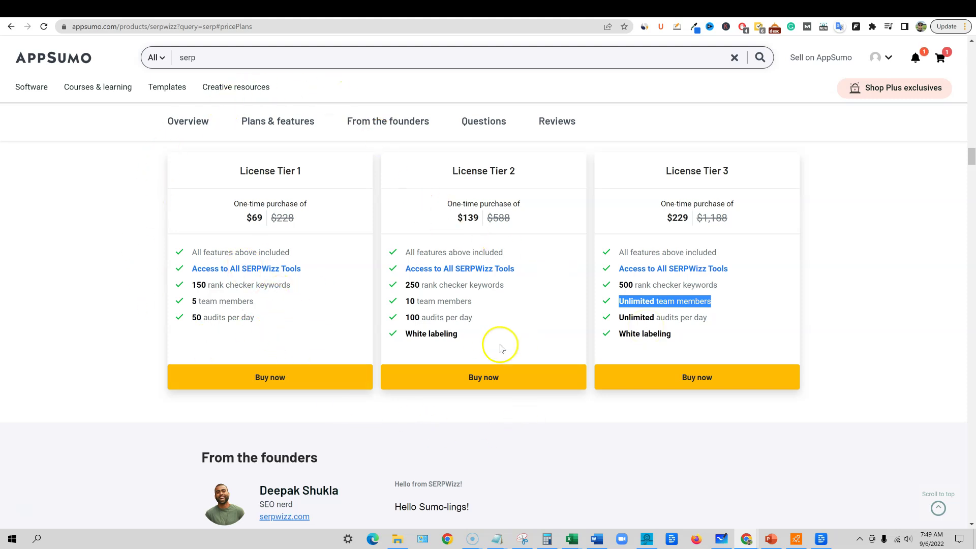
Compare License Tier 1 with Tiers 2 and 3, highlighting the Tier 1 price, the white labeling entries and the Tier 2 heading
{"action": "left_click", "coordinate": [531, 176]}
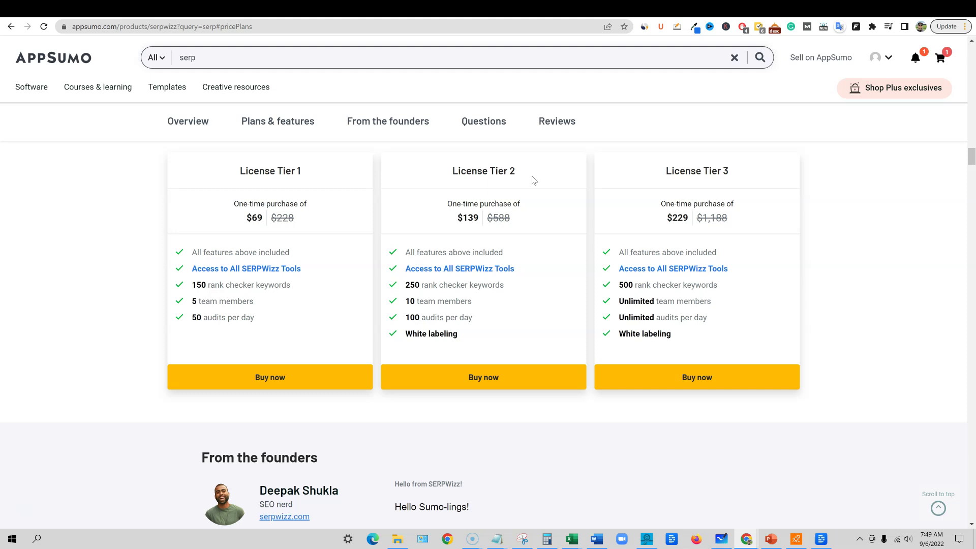
{"action": "left_click_drag", "start_coordinate": [532, 179], "coordinate": [445, 170]}
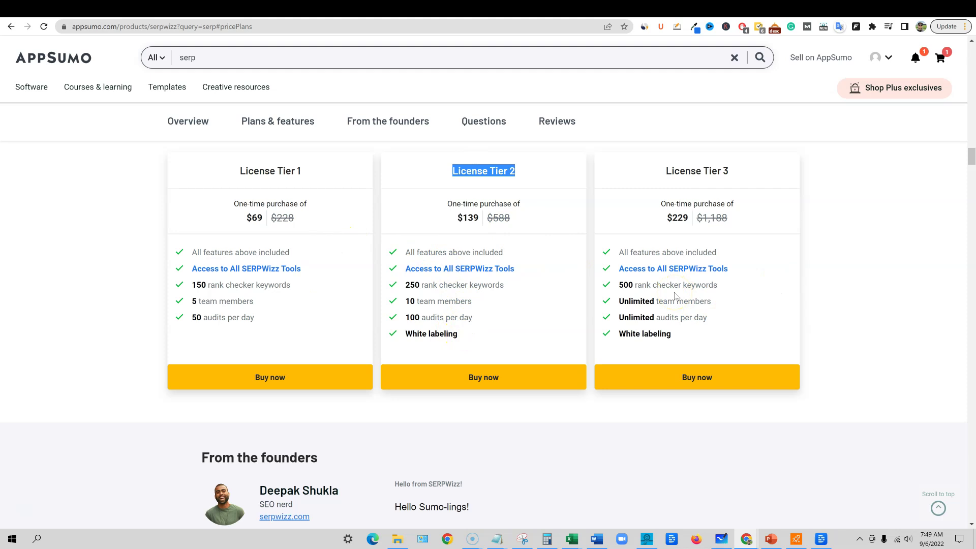
{"action": "left_click", "coordinate": [240, 172]}
{"action": "left_click_drag", "start_coordinate": [241, 173], "coordinate": [317, 229]}
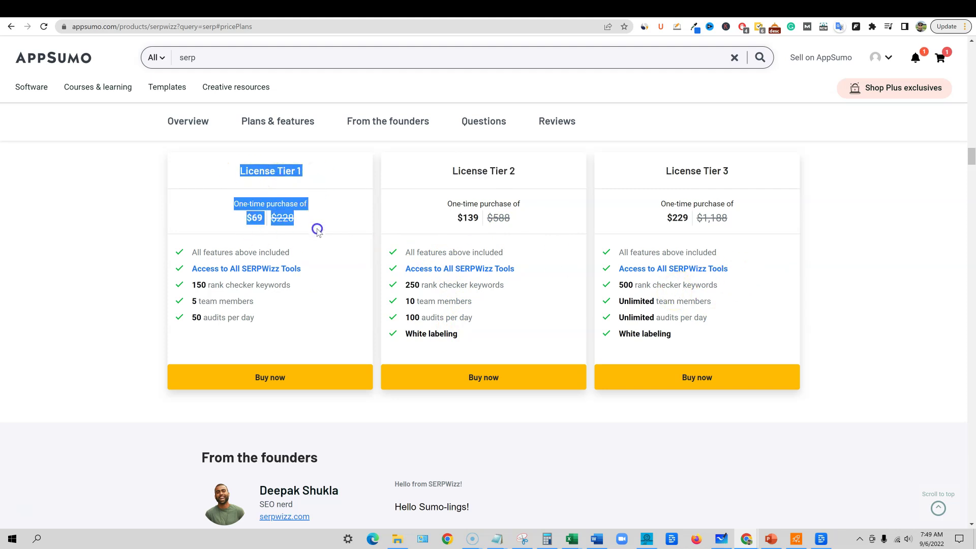
{"action": "left_click_drag", "start_coordinate": [460, 336], "coordinate": [377, 339]}
{"action": "left_click_drag", "start_coordinate": [678, 333], "coordinate": [590, 333]}
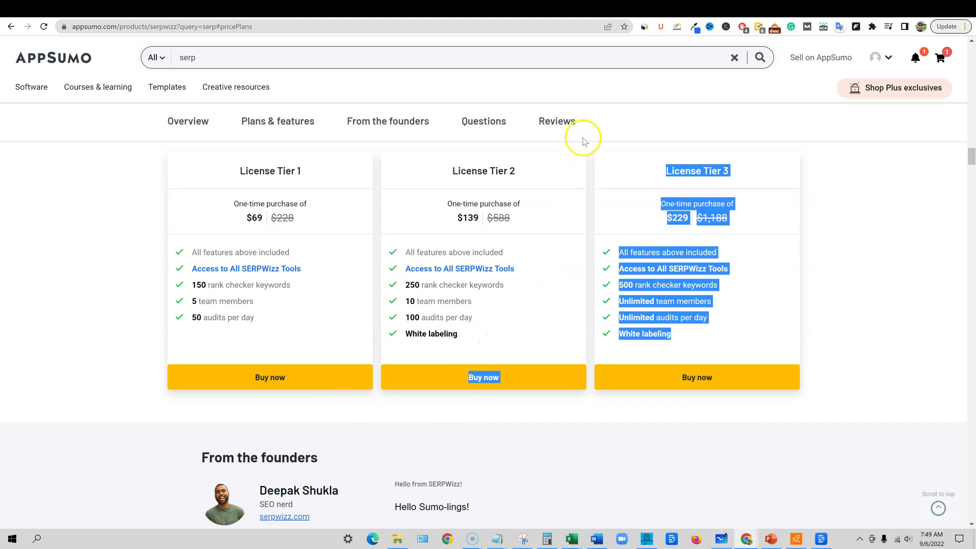
{"action": "left_click", "coordinate": [518, 88]}
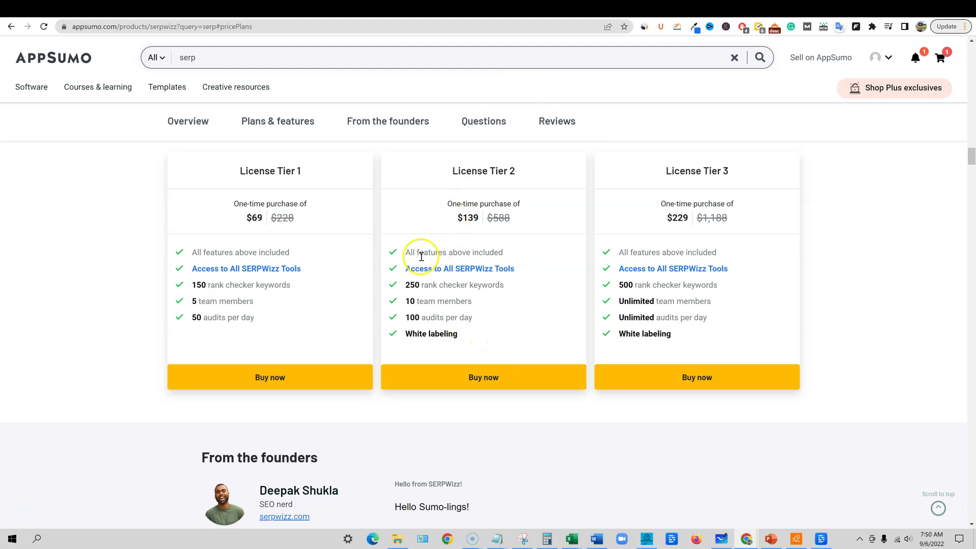
{"action": "left_click_drag", "start_coordinate": [453, 171], "coordinate": [509, 171]}
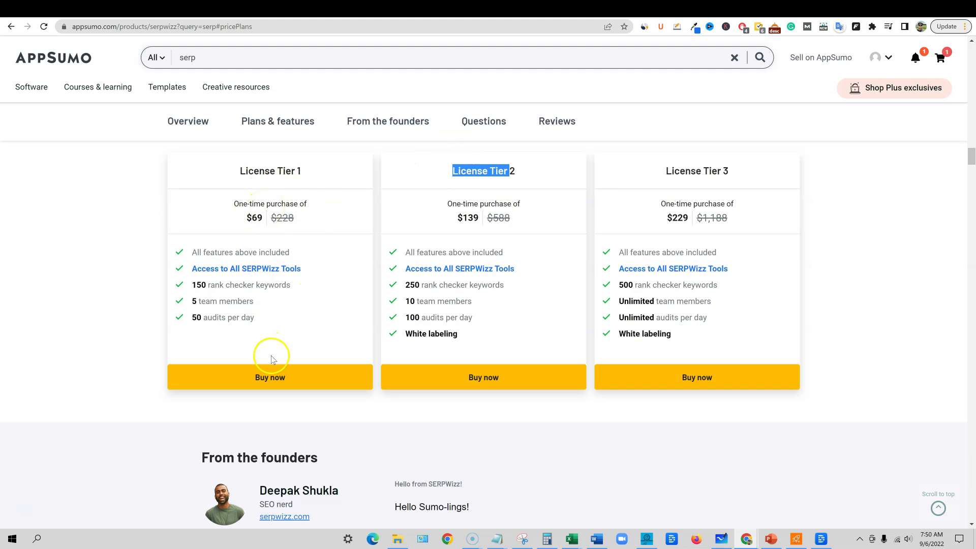
Review the features included in all plans again, along with the overview's organic rankings screenshot and white-labeling description
{"action": "scroll", "coordinate": [488, 284], "scroll_direction": "up", "scroll_amount": 4}
{"action": "scroll", "coordinate": [477, 289], "scroll_direction": "up", "scroll_amount": 1}
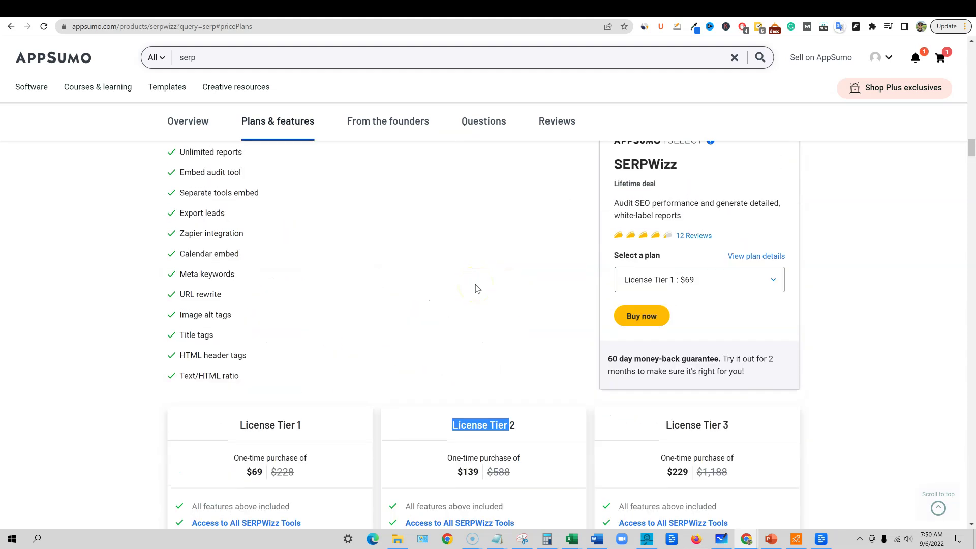
{"action": "scroll", "coordinate": [476, 288], "scroll_direction": "up", "scroll_amount": 2}
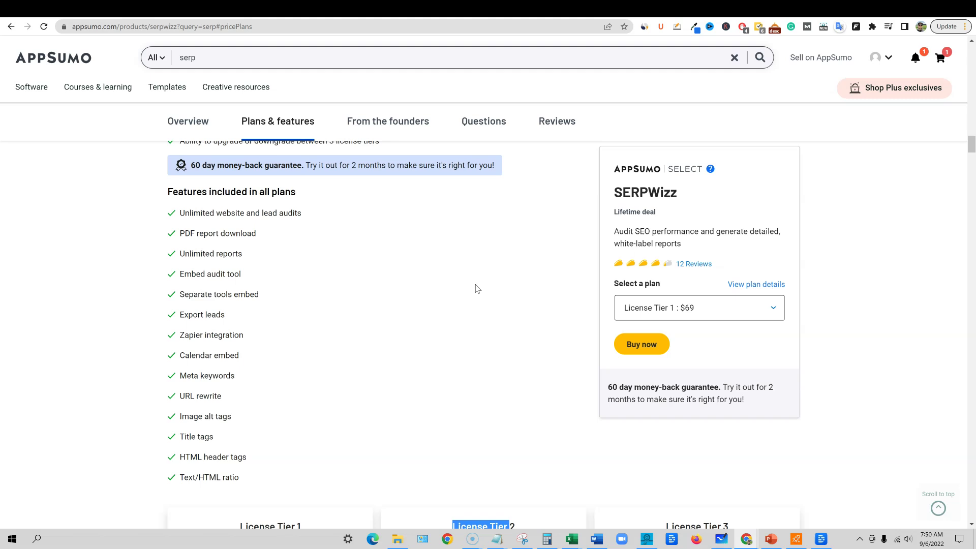
{"action": "left_click", "coordinate": [464, 288]}
{"action": "scroll", "coordinate": [432, 326], "scroll_direction": "up", "scroll_amount": 7}
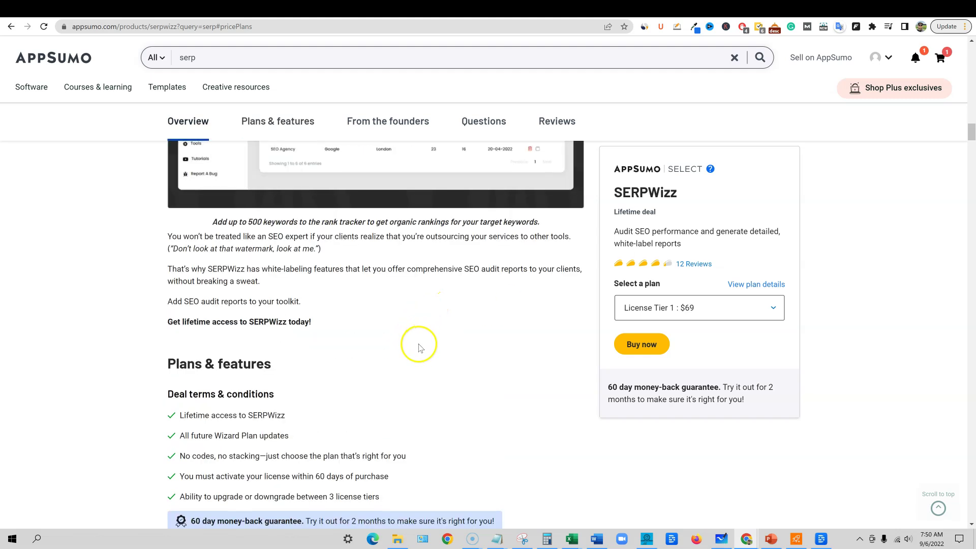
{"action": "scroll", "coordinate": [399, 398], "scroll_direction": "up", "scroll_amount": 4}
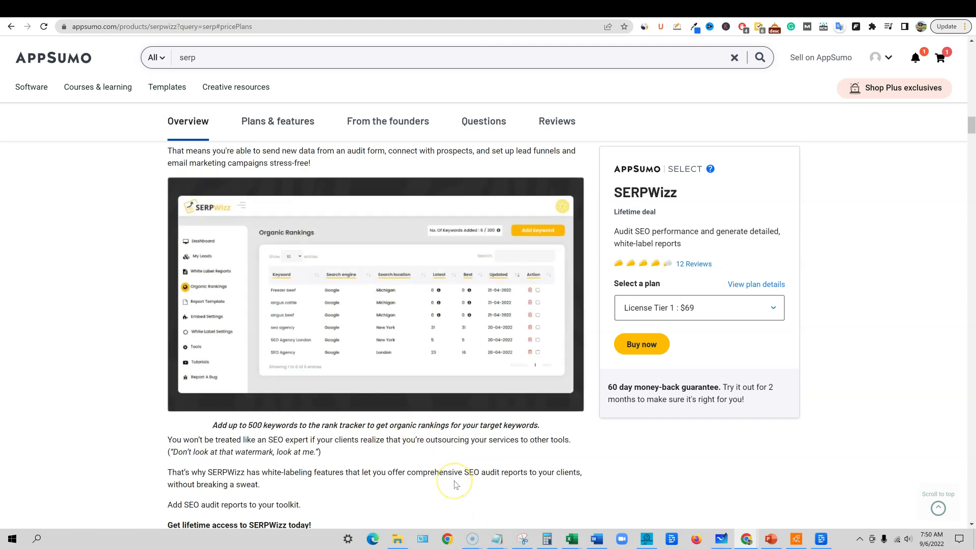
{"action": "scroll", "coordinate": [460, 480], "scroll_direction": "down", "scroll_amount": 3}
{"action": "scroll", "coordinate": [465, 475], "scroll_direction": "down", "scroll_amount": 3}
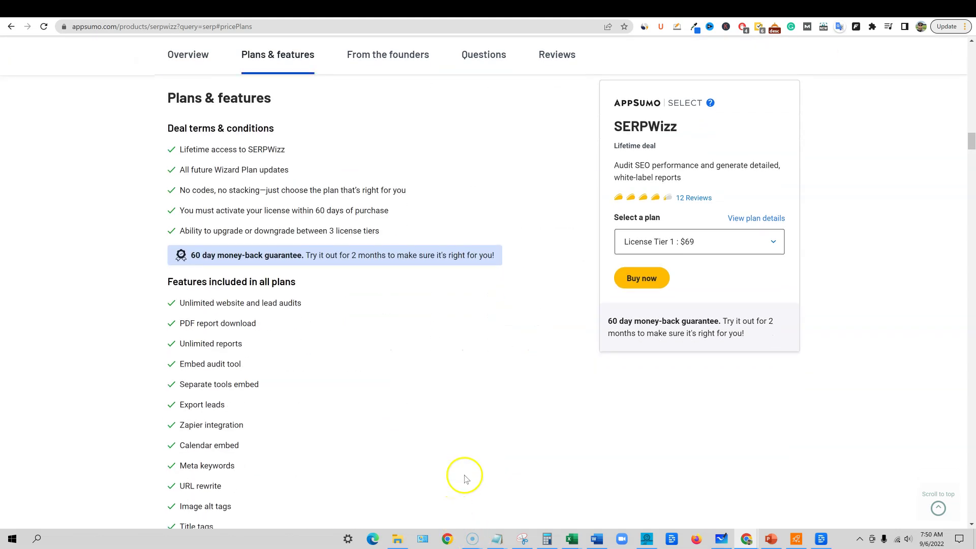
{"action": "scroll", "coordinate": [465, 476], "scroll_direction": "up", "scroll_amount": 1}
{"action": "scroll", "coordinate": [465, 478], "scroll_direction": "down", "scroll_amount": 1}
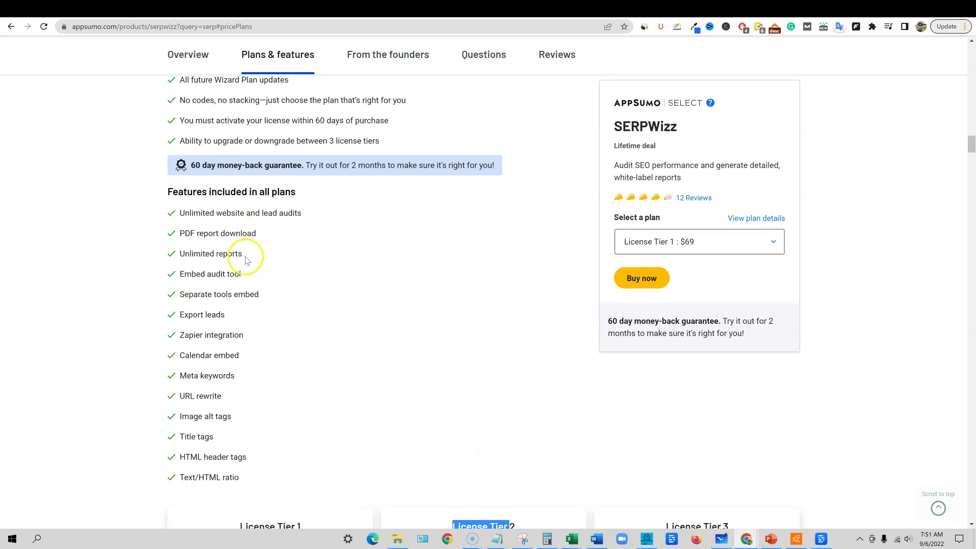
Highlight the Unlimited reports feature, the keyword, team member and audit limits of License Tier 2, and Tier 1's audits per day
{"action": "left_click_drag", "start_coordinate": [245, 256], "coordinate": [175, 259]}
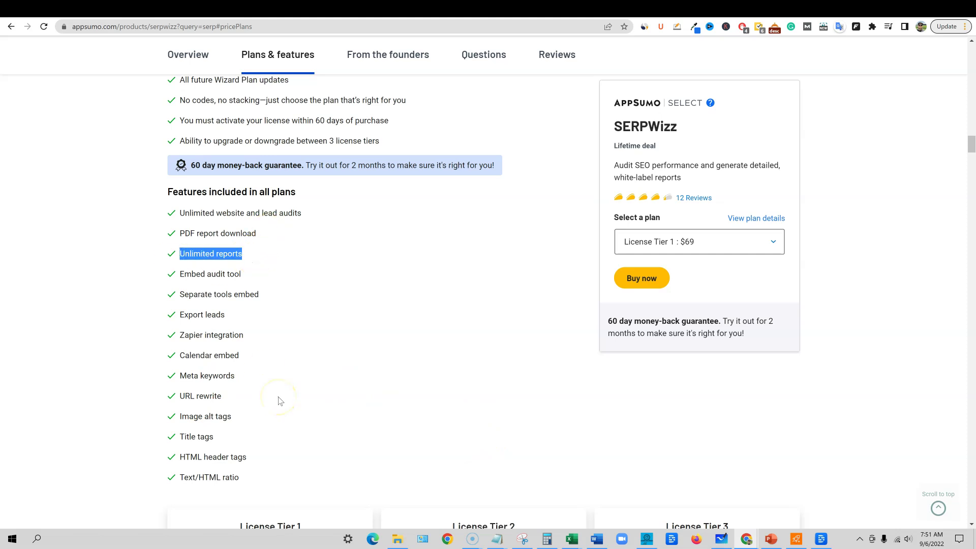
{"action": "left_click_drag", "start_coordinate": [243, 255], "coordinate": [181, 254]}
{"action": "scroll", "coordinate": [261, 338], "scroll_direction": "down", "scroll_amount": 6}
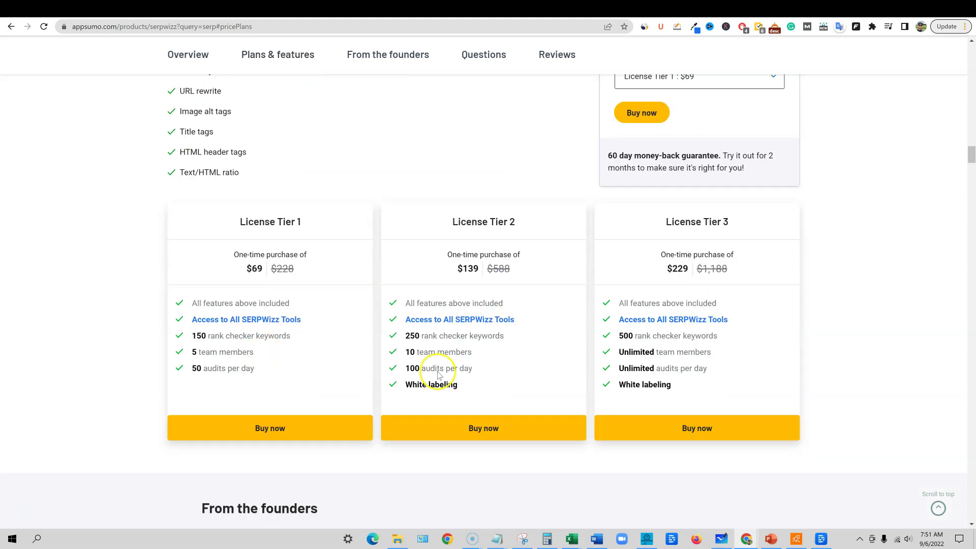
{"action": "left_click_drag", "start_coordinate": [423, 336], "coordinate": [511, 366]}
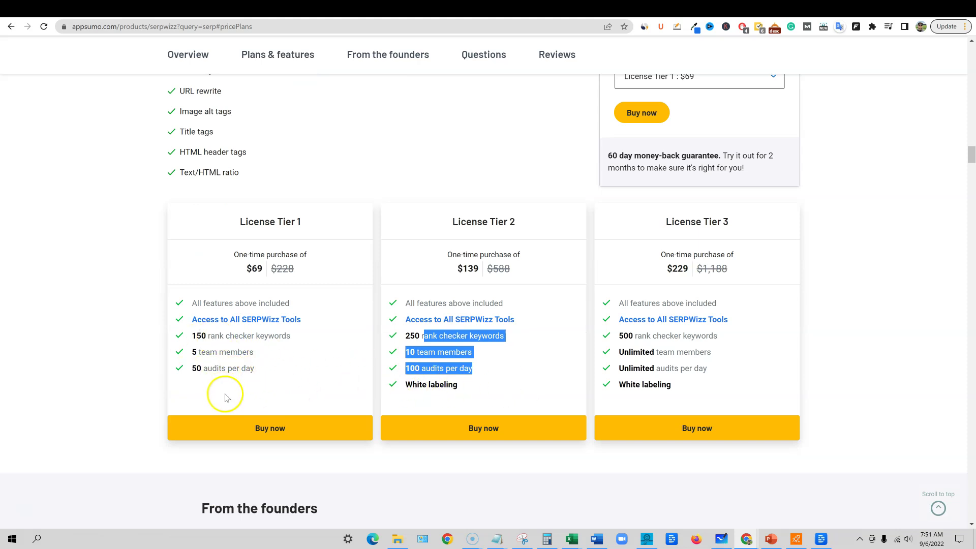
{"action": "left_click_drag", "start_coordinate": [202, 385], "coordinate": [268, 384]}
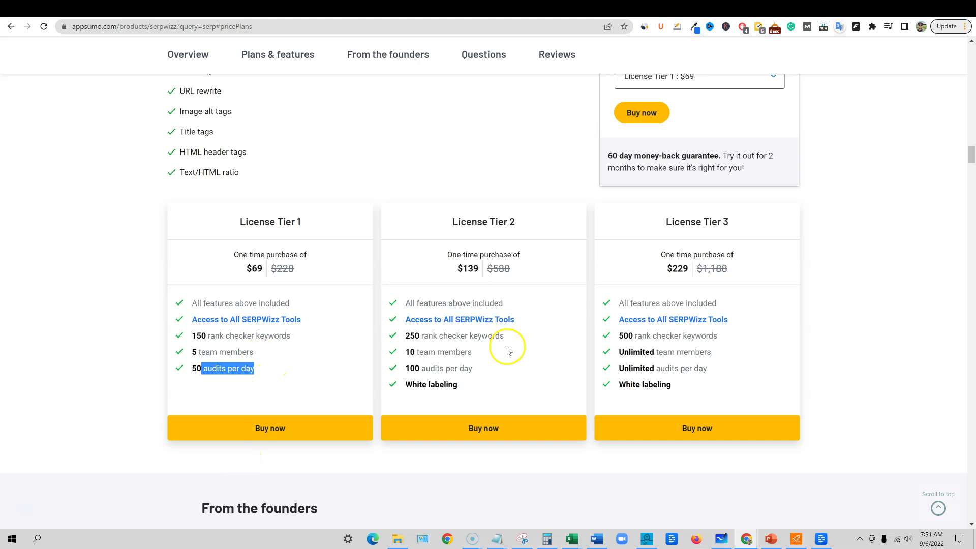
Skim back from the plans to the deal overview's organic rankings screenshot, and switch to the SERPWizz dashboard
{"action": "scroll", "coordinate": [774, 377], "scroll_direction": "up", "scroll_amount": 4}
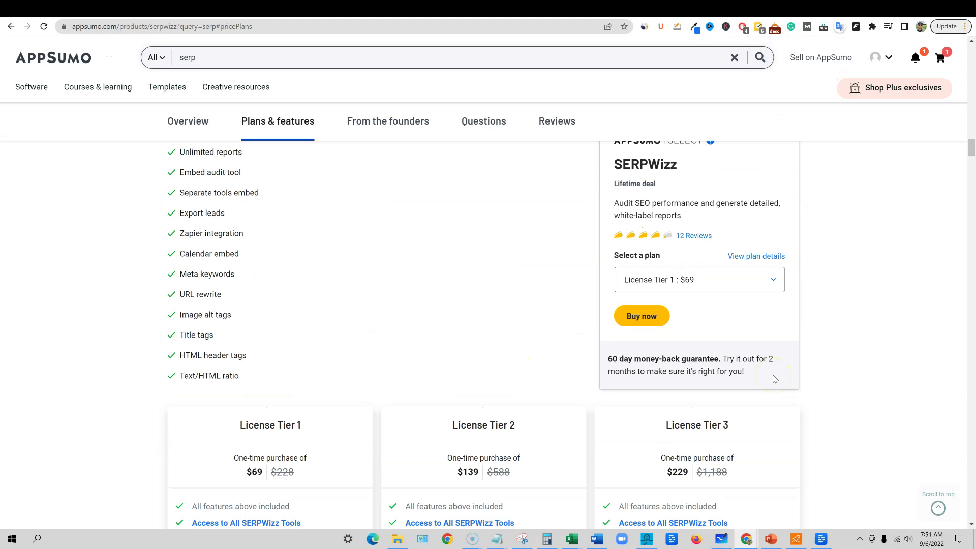
{"action": "scroll", "coordinate": [775, 379], "scroll_direction": "up", "scroll_amount": 7}
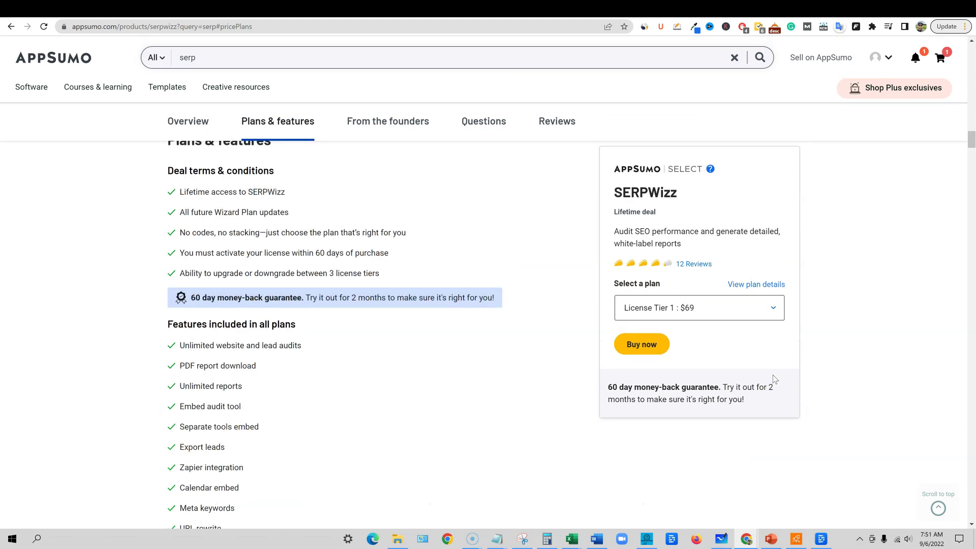
{"action": "scroll", "coordinate": [471, 388], "scroll_direction": "up", "scroll_amount": 6}
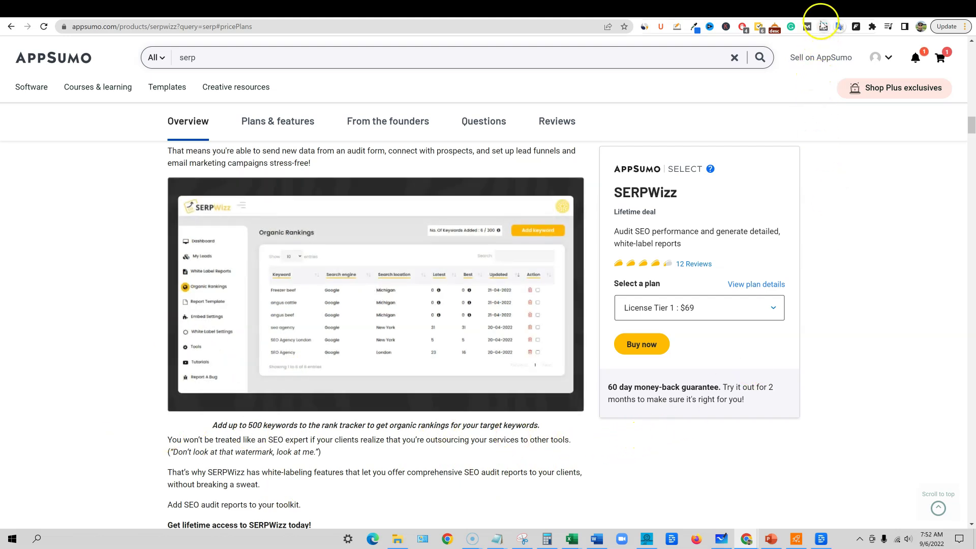
{"action": "left_click", "coordinate": [742, 27]}
{"action": "left_click", "coordinate": [671, 25]}
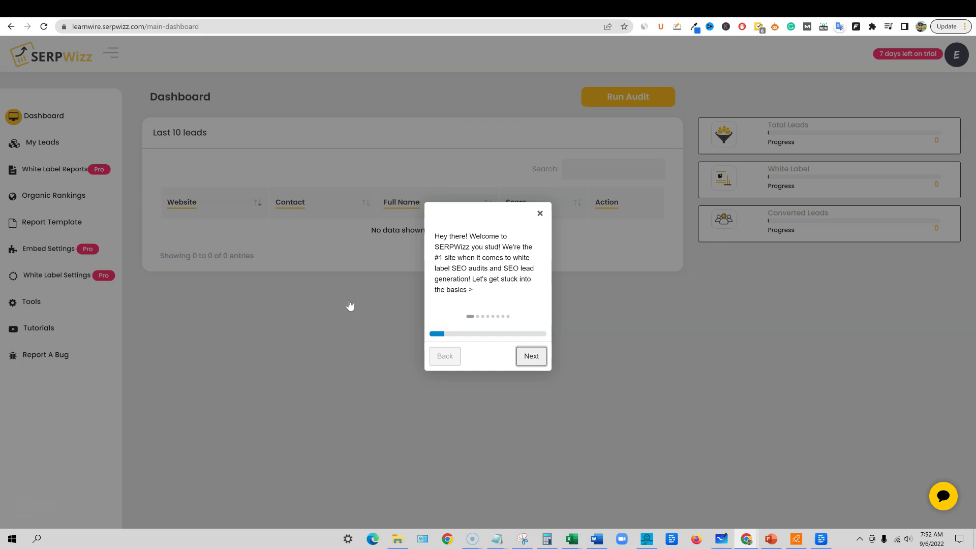
Go through the dashboard's onboarding tour from the welcome message to the Converted Leads explanation and finish it
{"action": "left_click", "coordinate": [521, 357]}
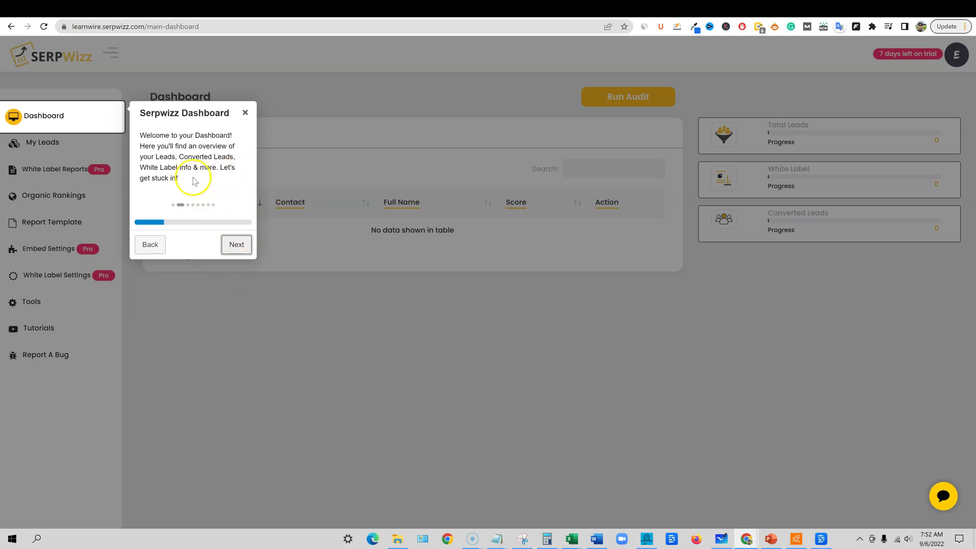
{"action": "left_click", "coordinate": [237, 245]}
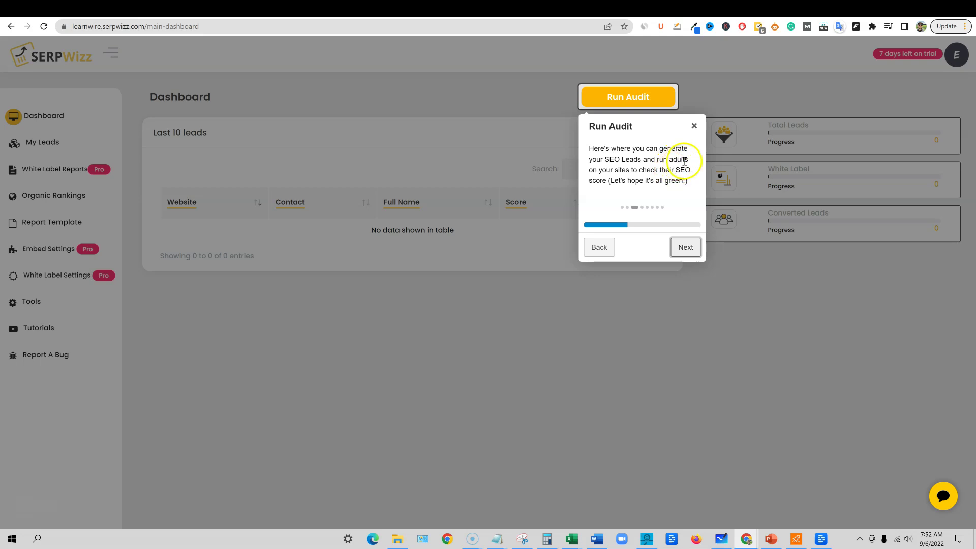
{"action": "mouse_move", "coordinate": [689, 161]}
{"action": "left_mouse_down"}
{"action": "mouse_move", "coordinate": [670, 161]}
{"action": "mouse_move", "coordinate": [692, 160]}
{"action": "left_mouse_up"}
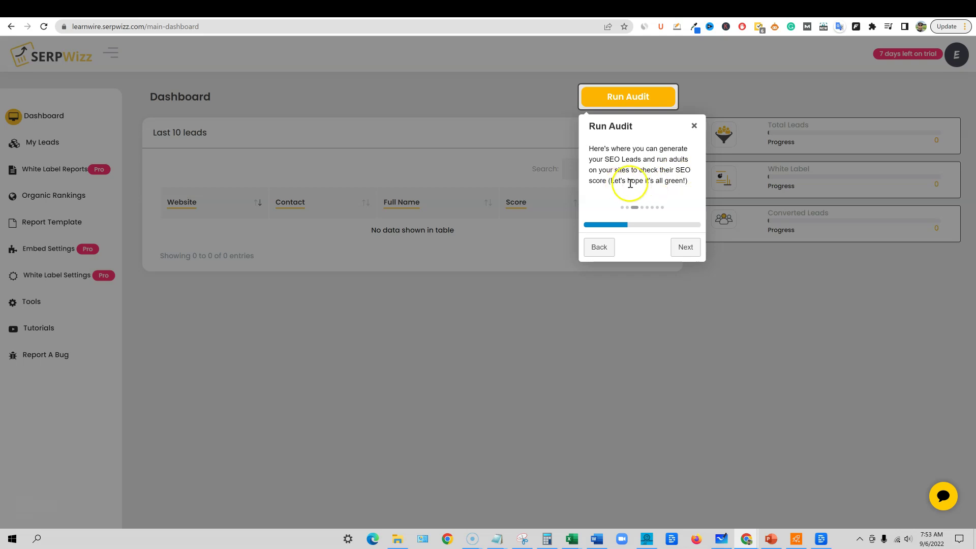
{"action": "left_click", "coordinate": [685, 249]}
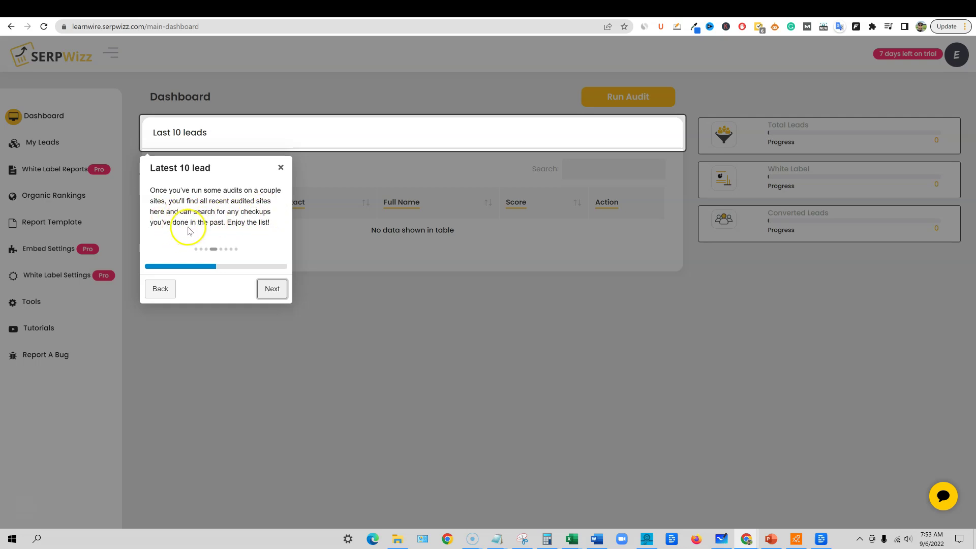
{"action": "left_click", "coordinate": [271, 288]}
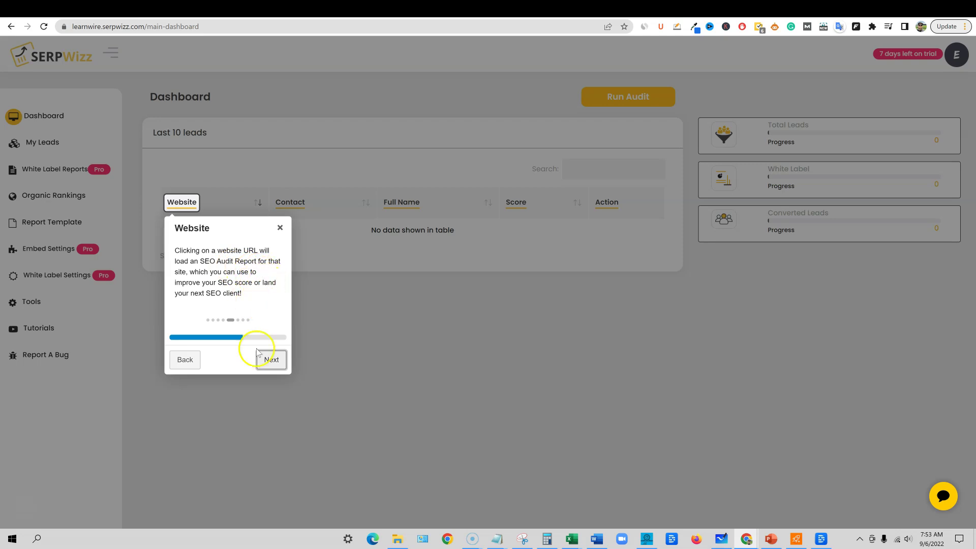
{"action": "left_click", "coordinate": [270, 359]}
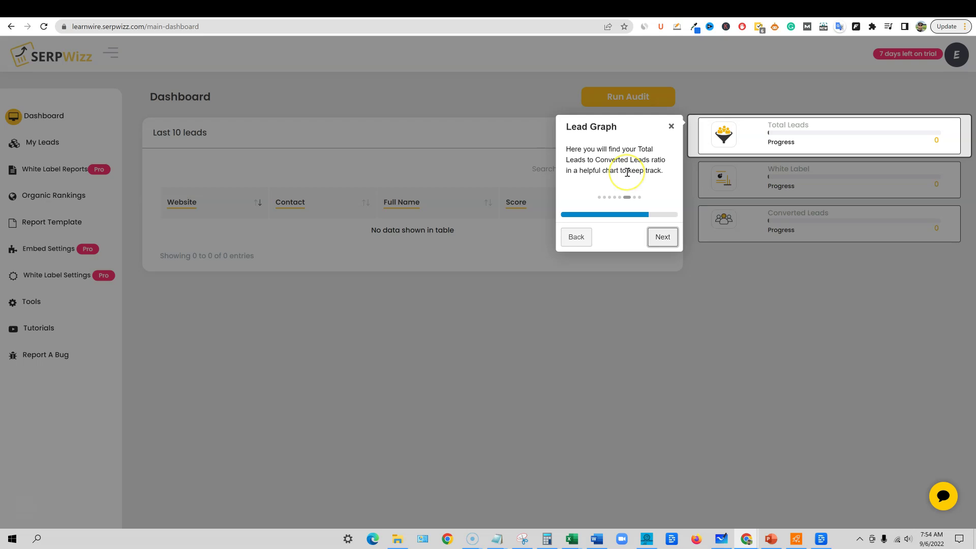
{"action": "left_click", "coordinate": [662, 238]}
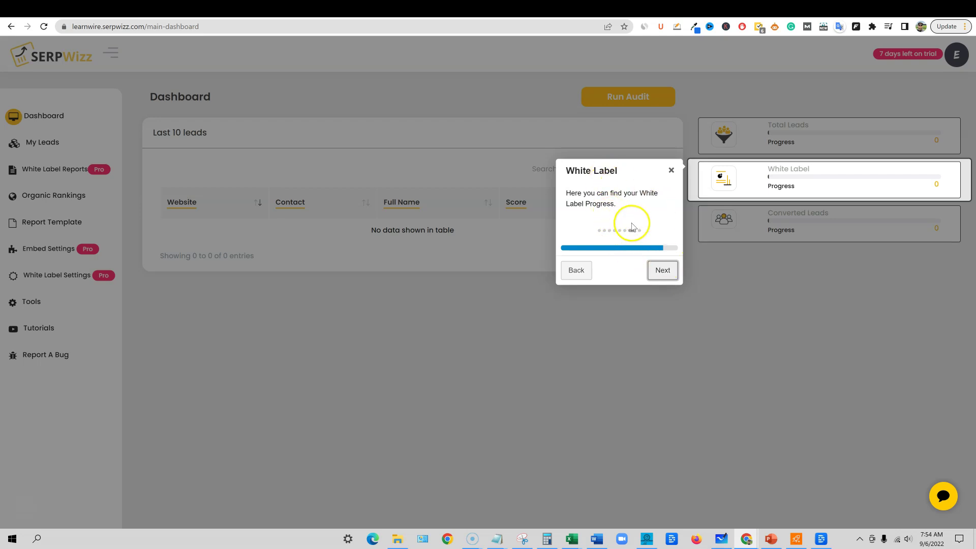
{"action": "left_click", "coordinate": [662, 270]}
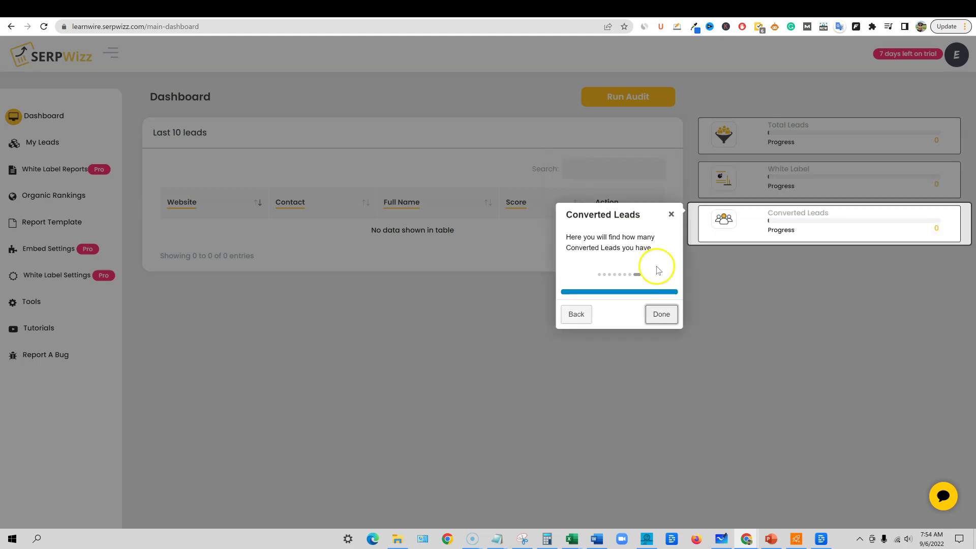
{"action": "left_click", "coordinate": [662, 313]}
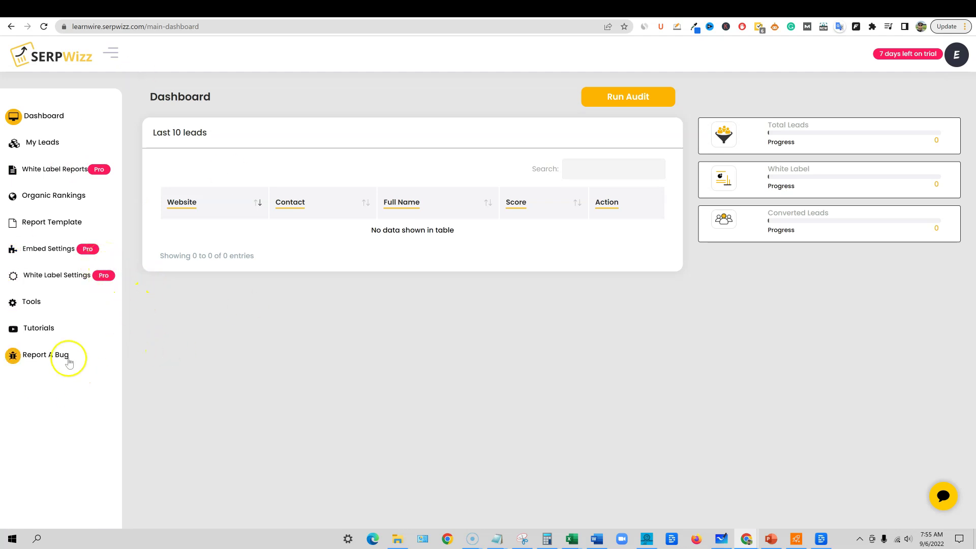
Open the video tutorials page, dismiss its introduction, and play "Running An Audit With SERPWizz" in full screen
{"action": "left_click", "coordinate": [38, 331]}
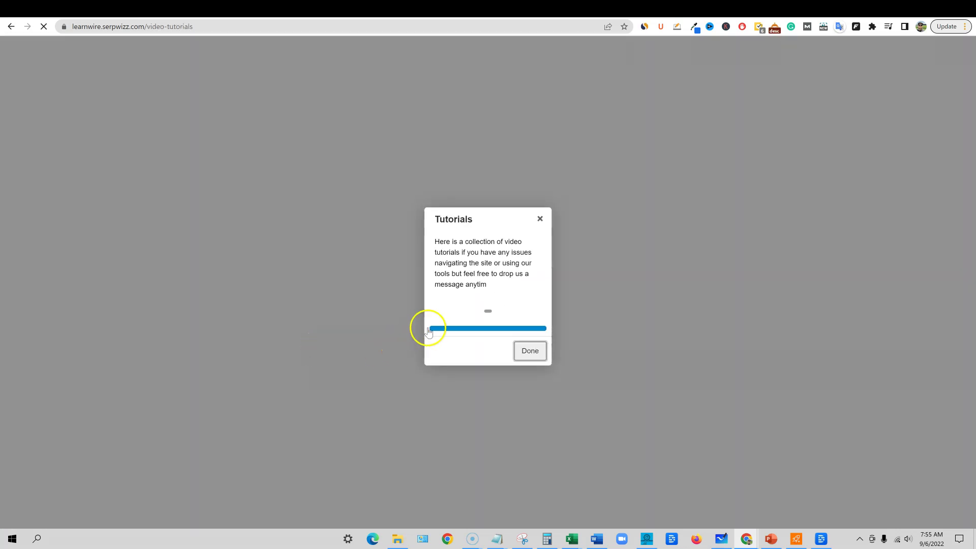
{"action": "left_click", "coordinate": [533, 351]}
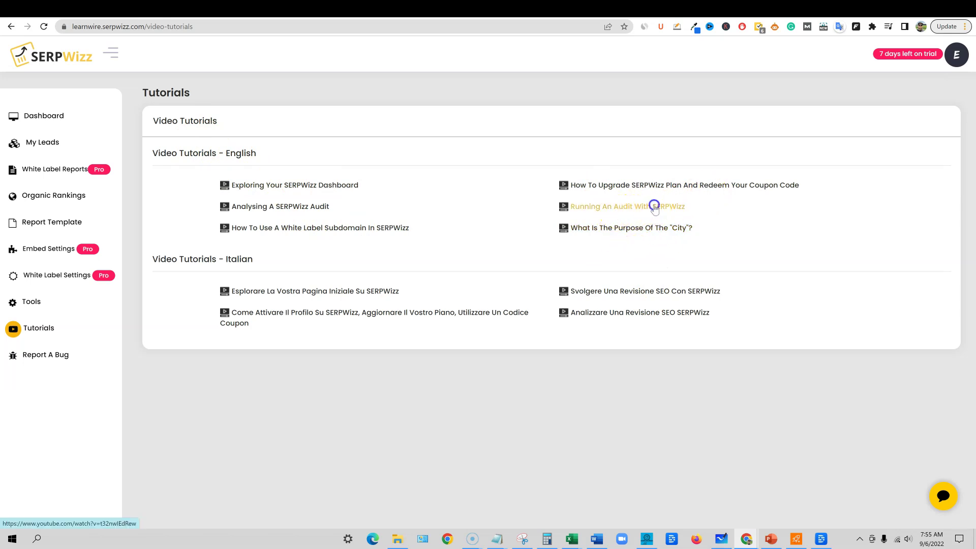
{"action": "left_click", "coordinate": [654, 208]}
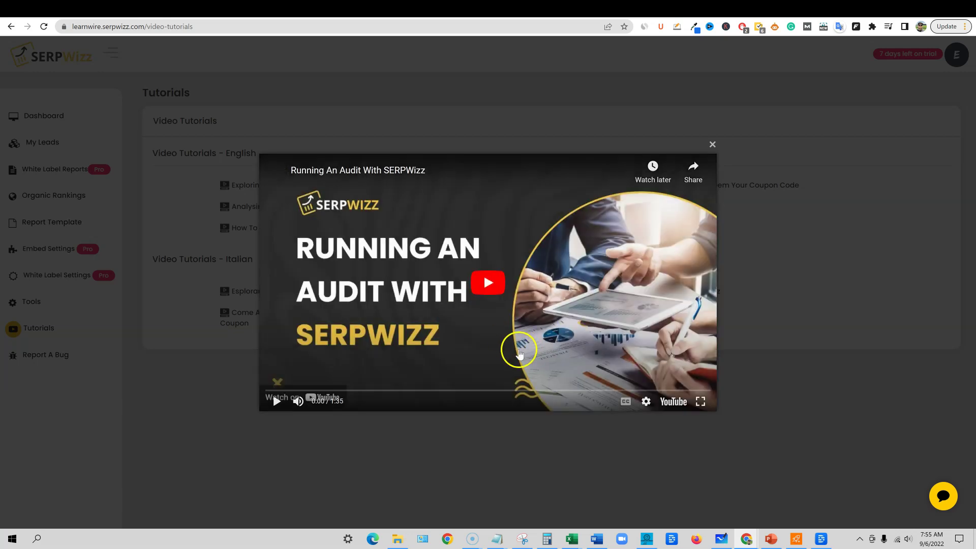
{"action": "left_click", "coordinate": [482, 283]}
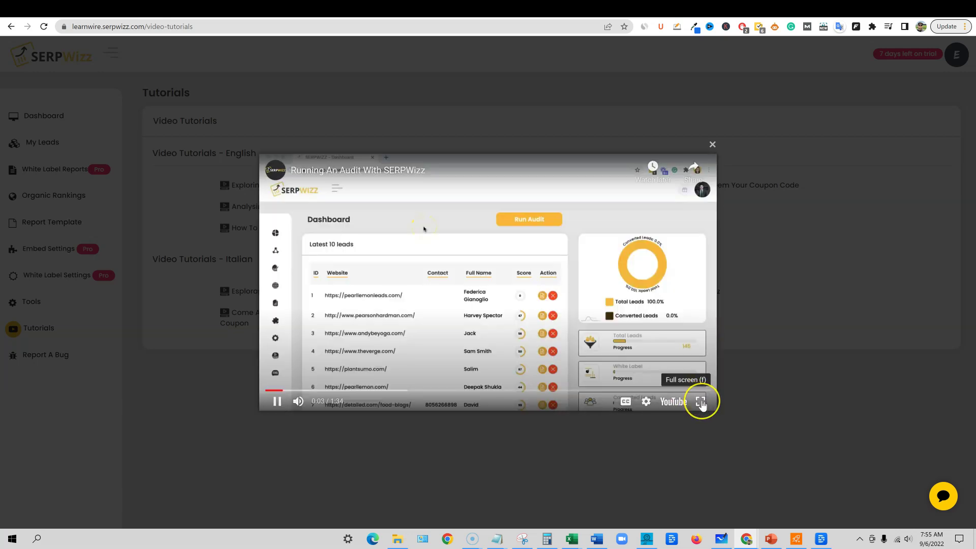
{"action": "left_click", "coordinate": [701, 402]}
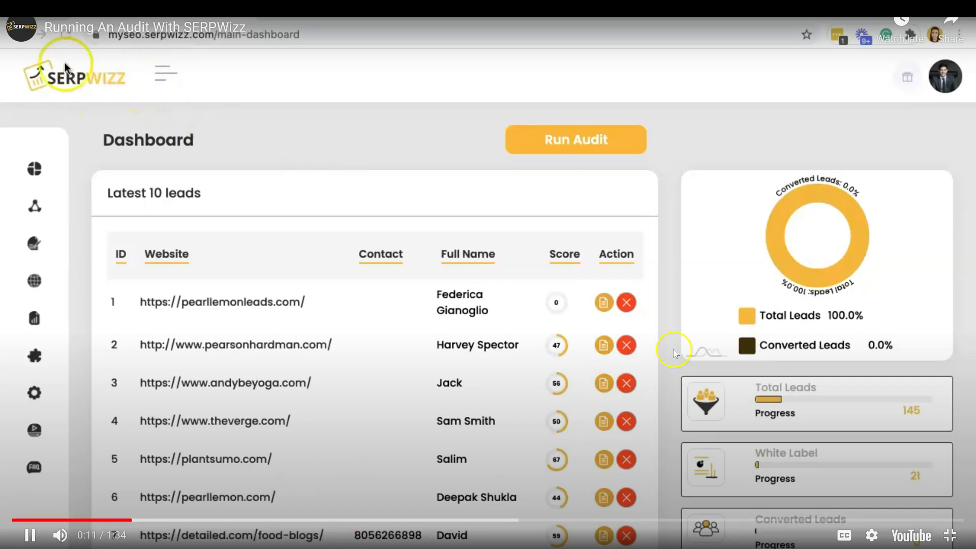
Skip ahead in the tutorial video to about 1:12, leave full screen, and pause and close the video
{"action": "left_click", "coordinate": [451, 521]}
{"action": "left_click", "coordinate": [744, 520]}
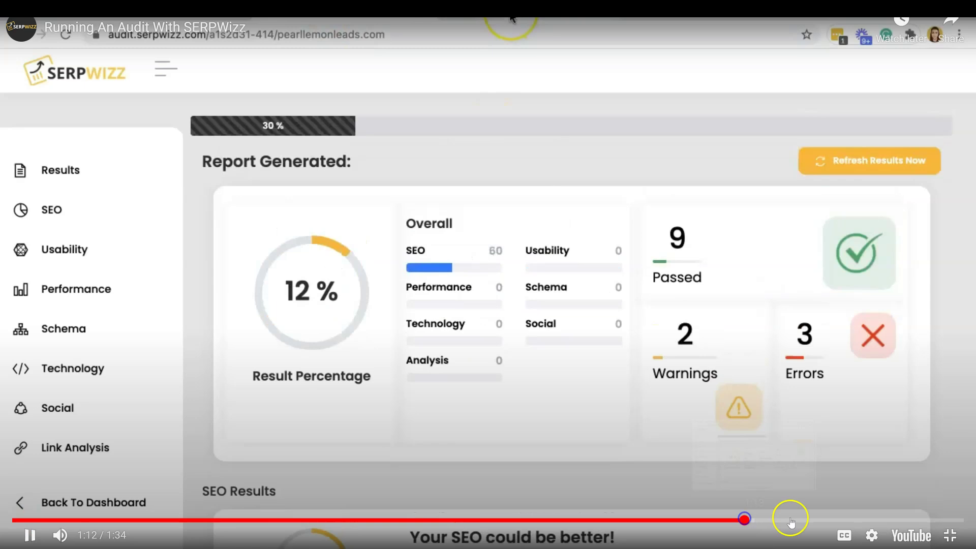
{"action": "left_click", "coordinate": [950, 535]}
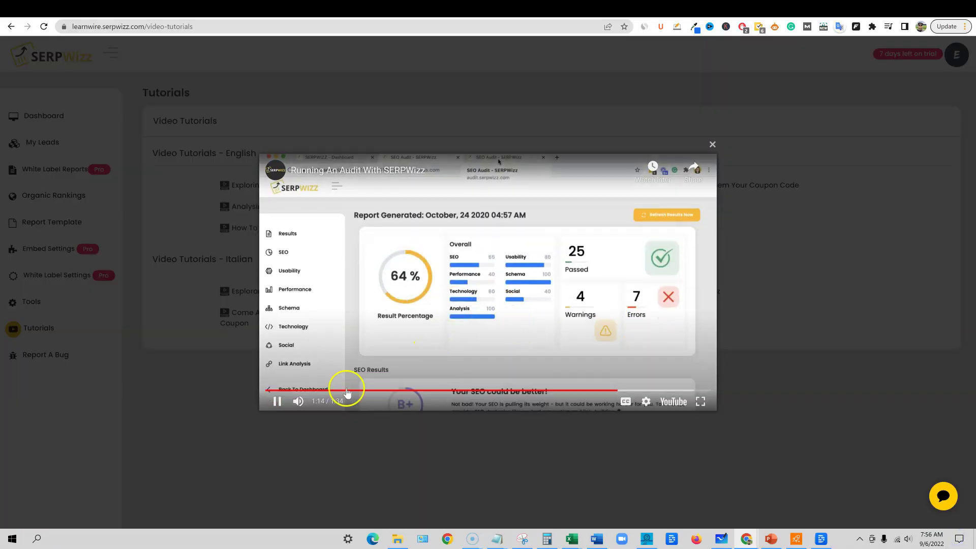
{"action": "left_click", "coordinate": [277, 401]}
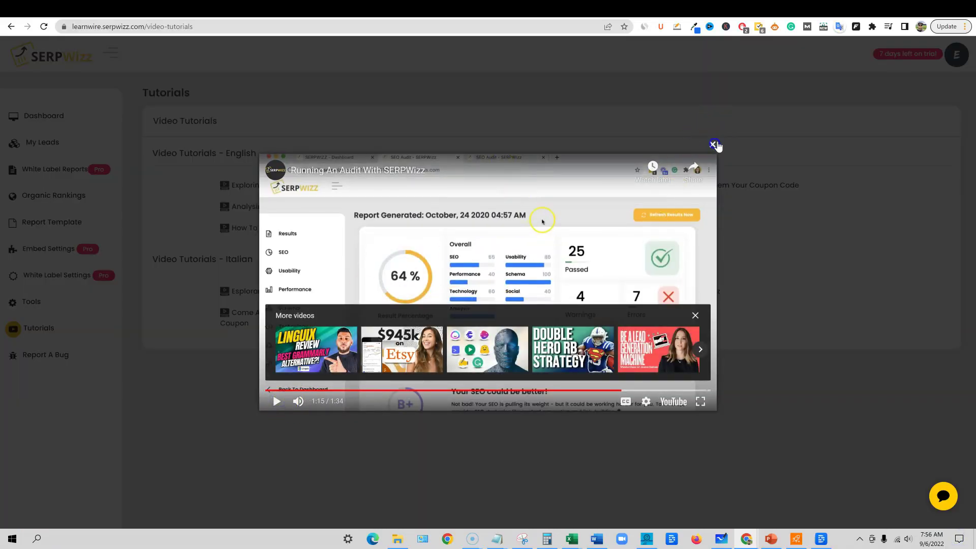
{"action": "left_click", "coordinate": [714, 144]}
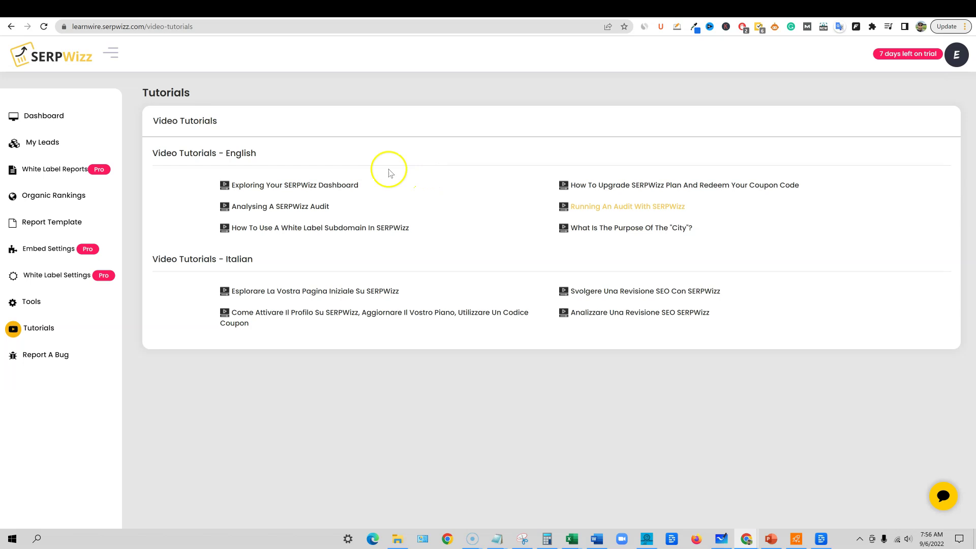
Check the support chat window, close it, and return to the main dashboard
{"action": "left_click", "coordinate": [938, 500]}
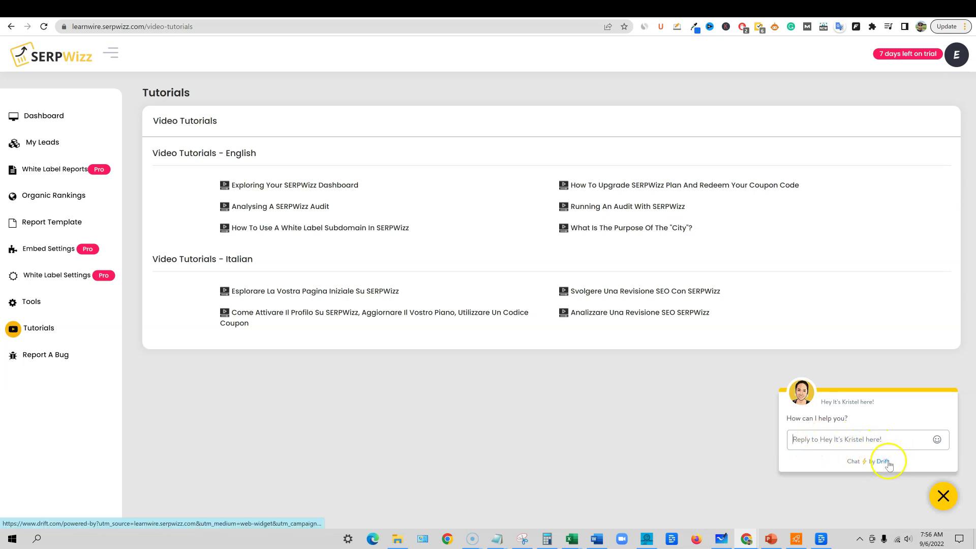
{"action": "left_click", "coordinate": [943, 496]}
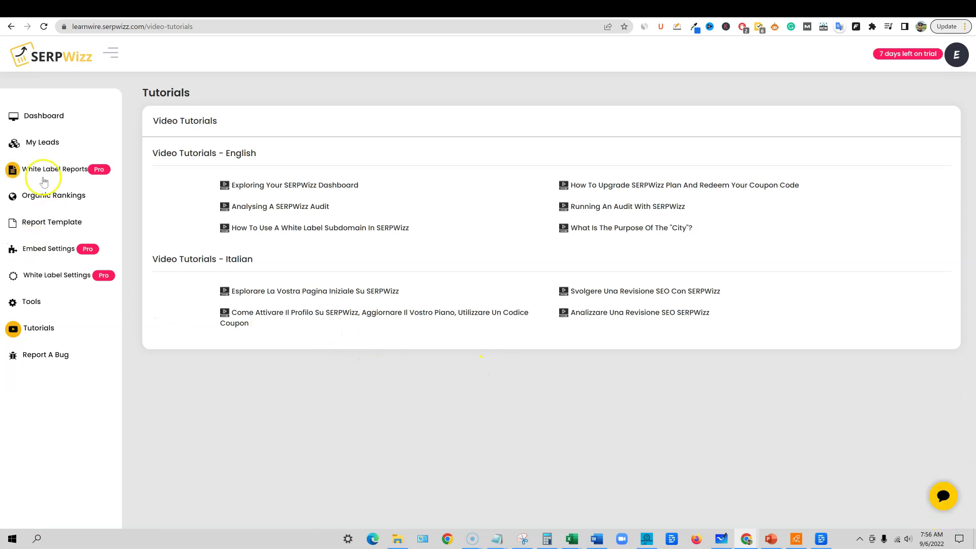
{"action": "left_click", "coordinate": [42, 119]}
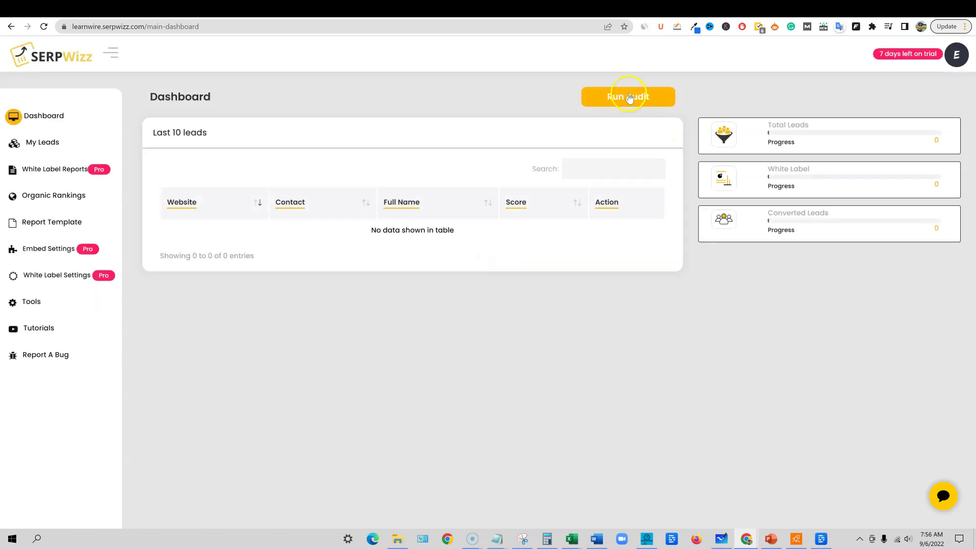
Try to run an audit of the website realisticpay.com with the optional contact fields left empty
{"action": "left_click", "coordinate": [630, 98]}
{"action": "left_click", "coordinate": [346, 109]}
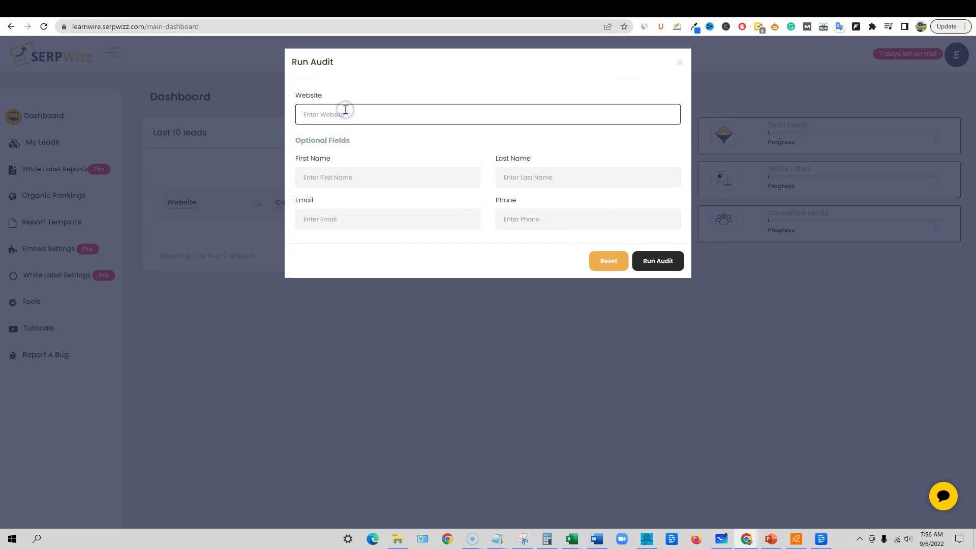
{"action": "type", "text": "realisticpay.com"}
{"action": "left_click", "coordinate": [366, 179]}
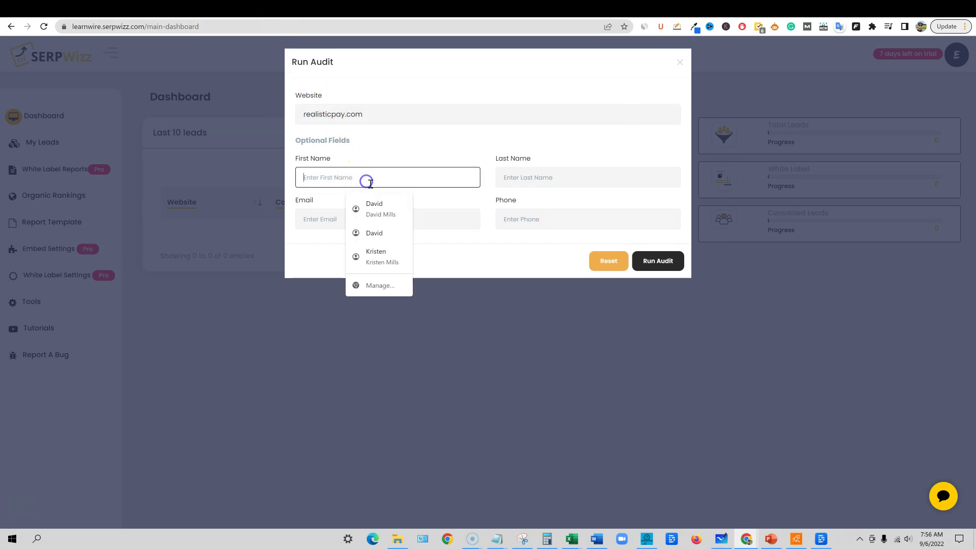
{"action": "left_click", "coordinate": [400, 147]}
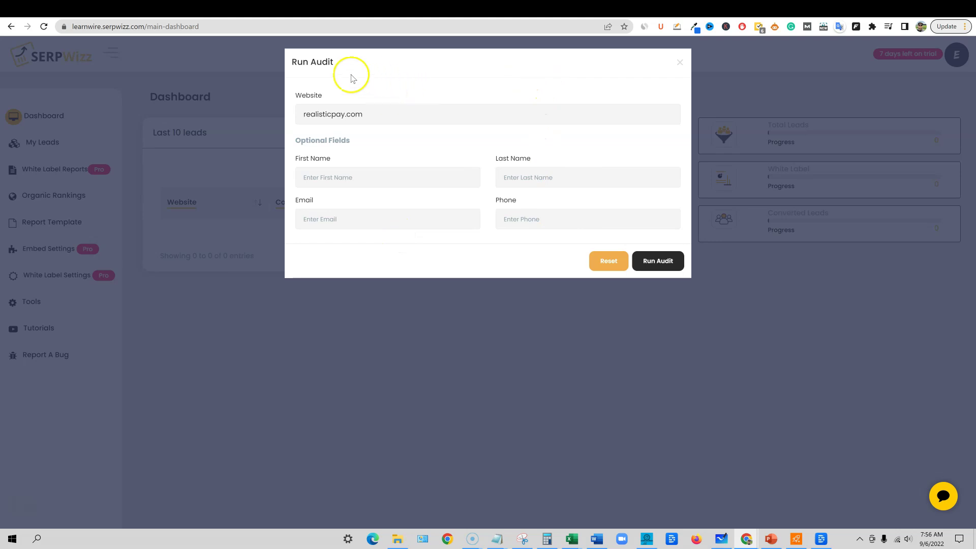
{"action": "left_click", "coordinate": [659, 261]}
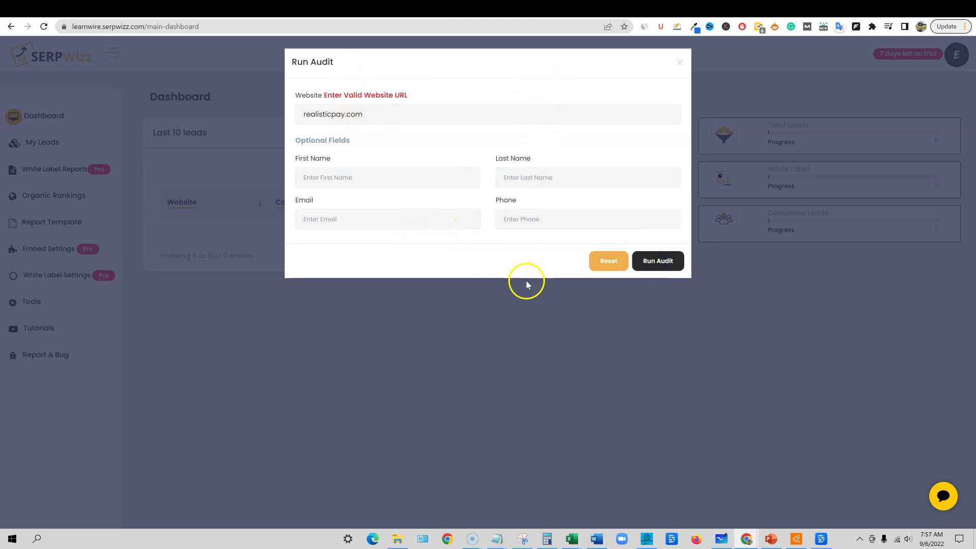
{"action": "left_click", "coordinate": [303, 113]}
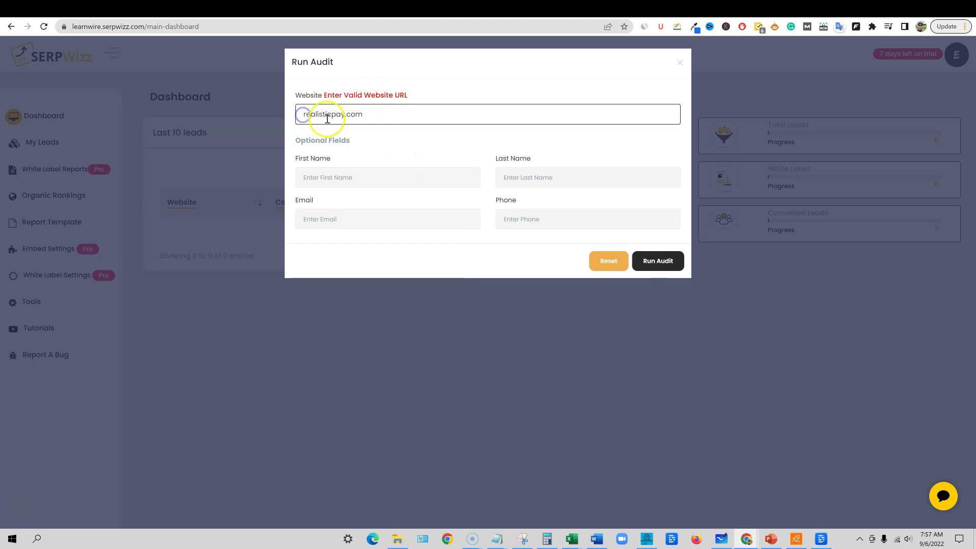
{"action": "type", "text": "https:/"}
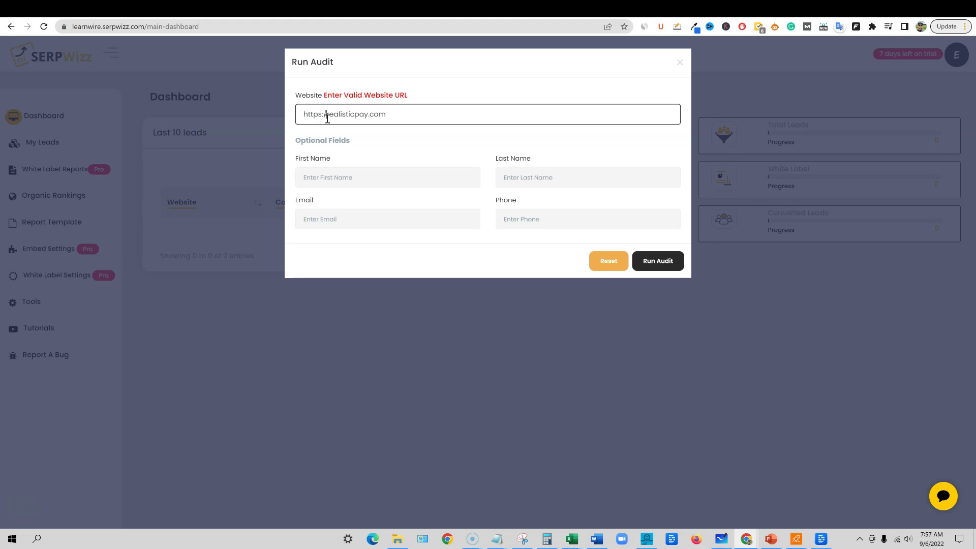
{"action": "type", "text": "/"}
{"action": "left_click", "coordinate": [664, 261]}
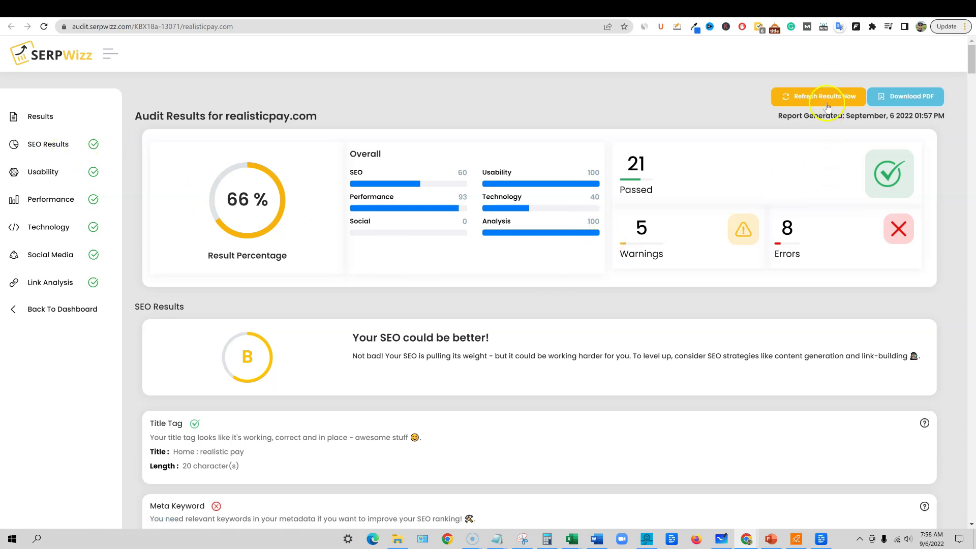
Skim the realisticpay.com audit report from the overall scores through the SEO checks to the keyword density table, and return to the overview
{"action": "left_click", "coordinate": [935, 101]}
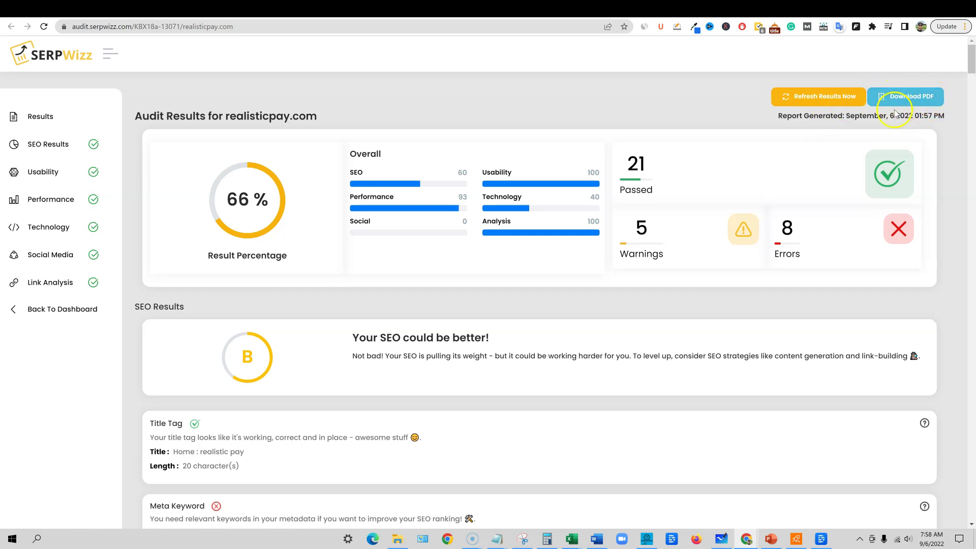
{"action": "scroll", "coordinate": [383, 334], "scroll_direction": "down", "scroll_amount": 6}
{"action": "scroll", "coordinate": [382, 335], "scroll_direction": "up", "scroll_amount": 6}
{"action": "scroll", "coordinate": [506, 270], "scroll_direction": "down", "scroll_amount": 20}
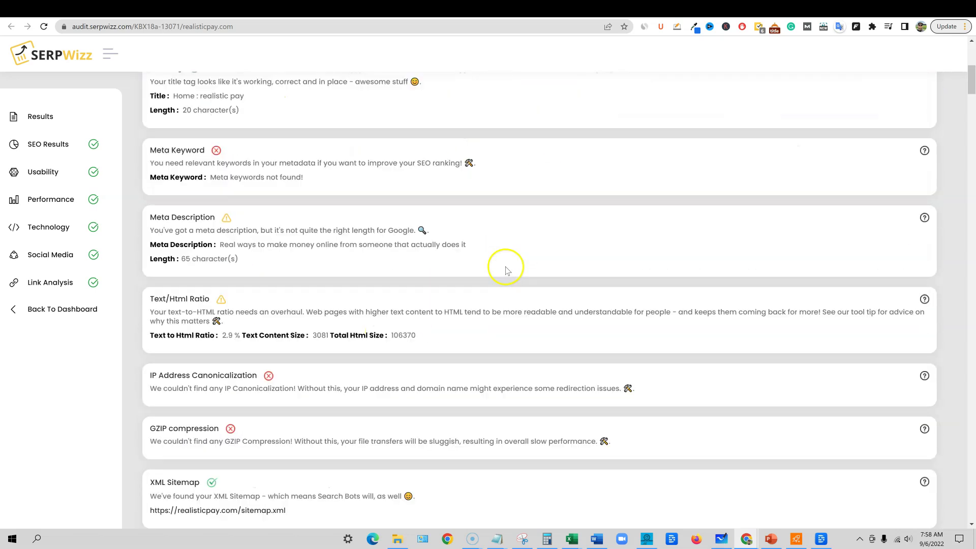
{"action": "scroll", "coordinate": [620, 337], "scroll_direction": "down", "scroll_amount": 10}
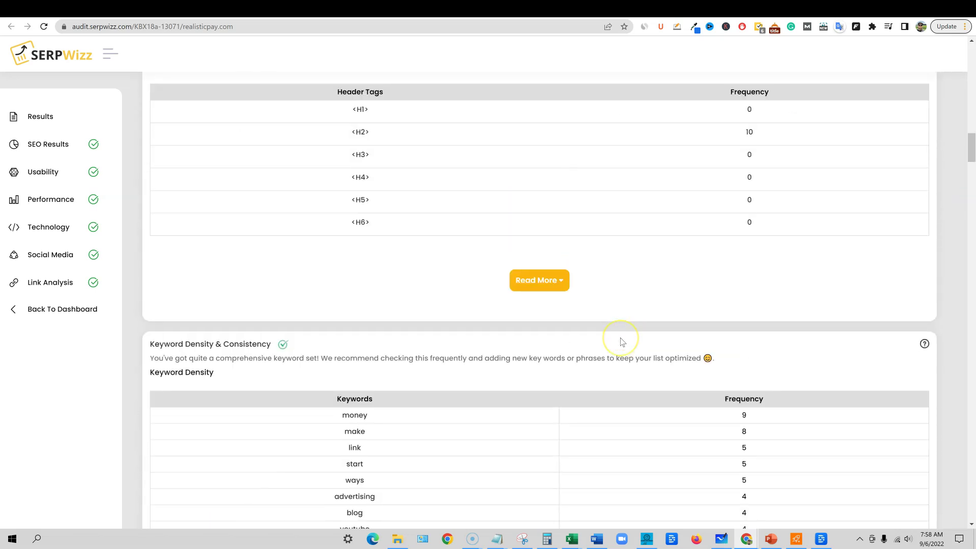
{"action": "scroll", "coordinate": [621, 342], "scroll_direction": "up", "scroll_amount": 8}
{"action": "scroll", "coordinate": [622, 341], "scroll_direction": "up", "scroll_amount": 15}
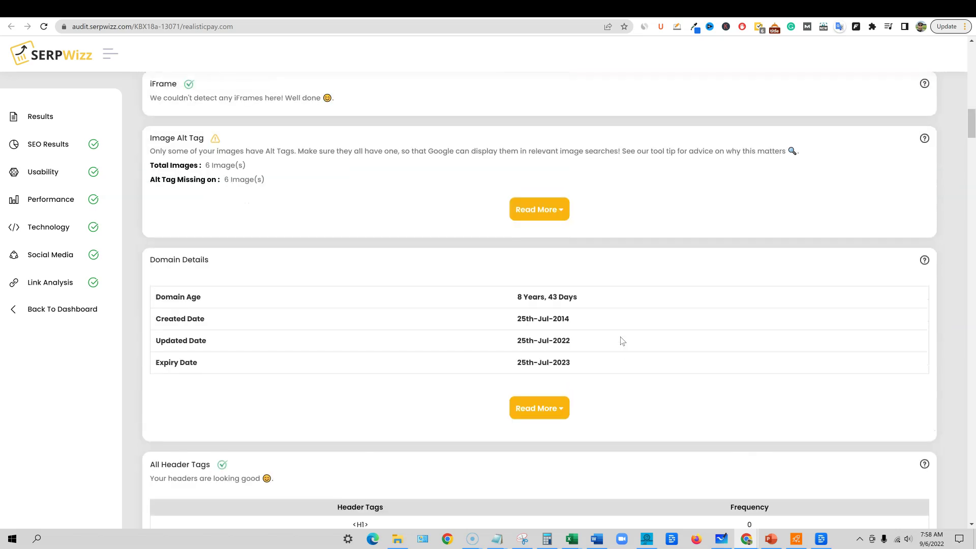
{"action": "scroll", "coordinate": [625, 336], "scroll_direction": "up", "scroll_amount": 6}
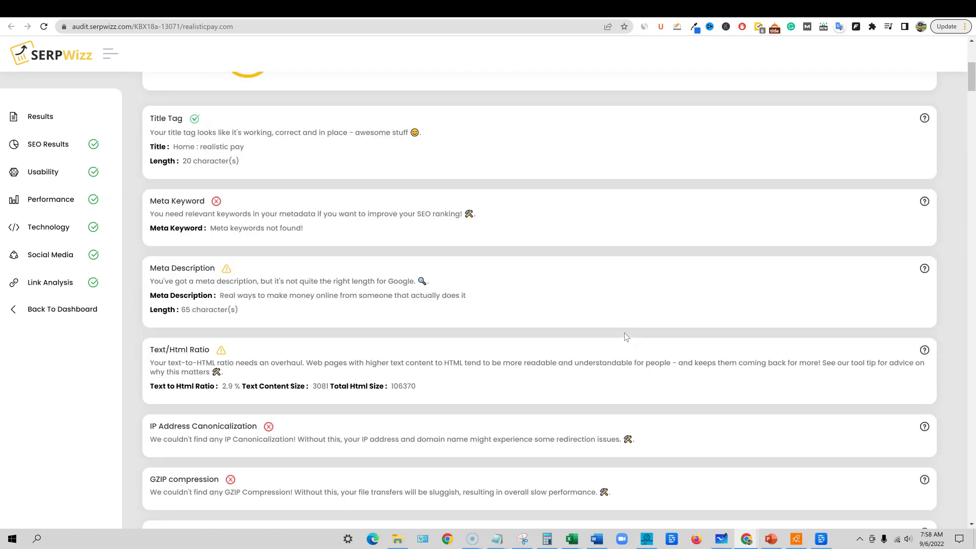
{"action": "scroll", "coordinate": [626, 337], "scroll_direction": "up", "scroll_amount": 2}
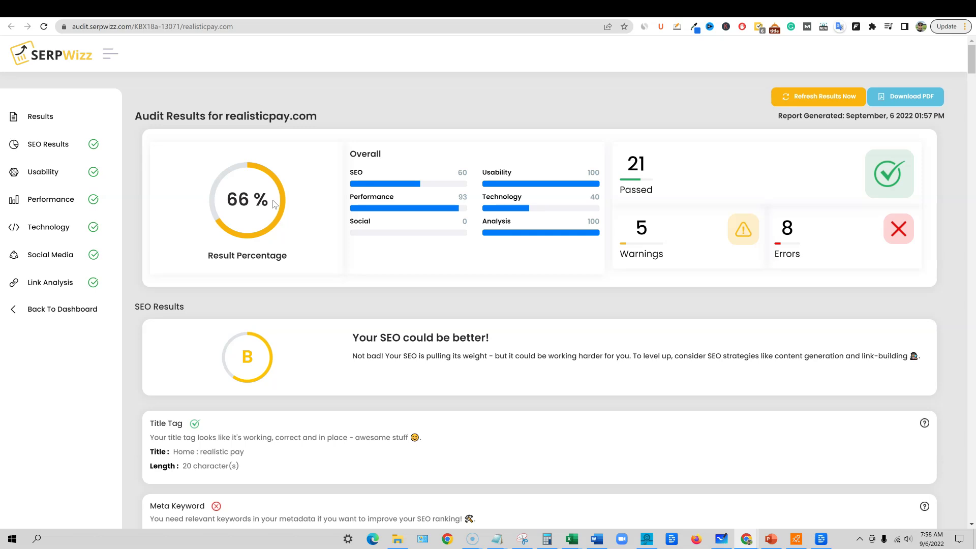
Switch to Ahrefs, sign in, and examine the Realisticpay project's health score and metrics for comparison
{"action": "left_click", "coordinate": [726, 13]}
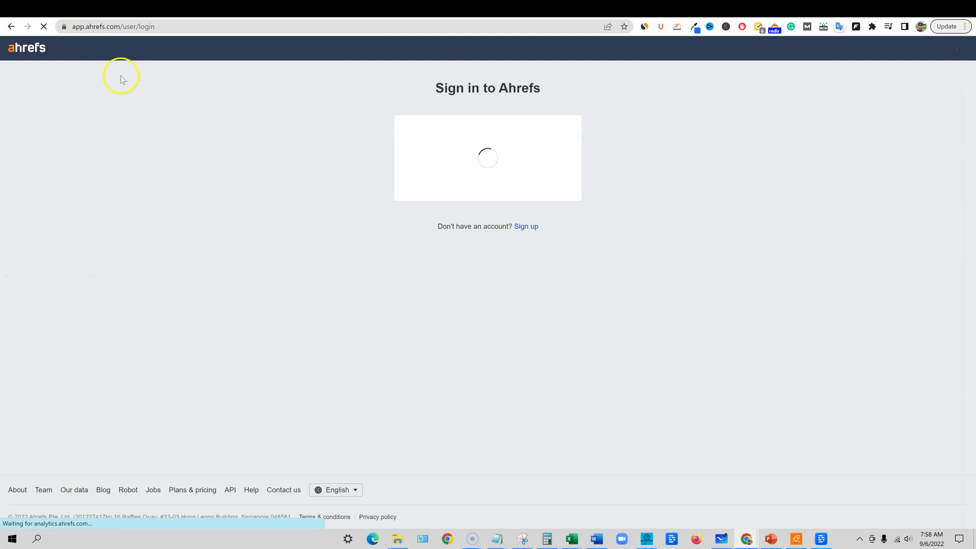
{"action": "left_click", "coordinate": [507, 279]}
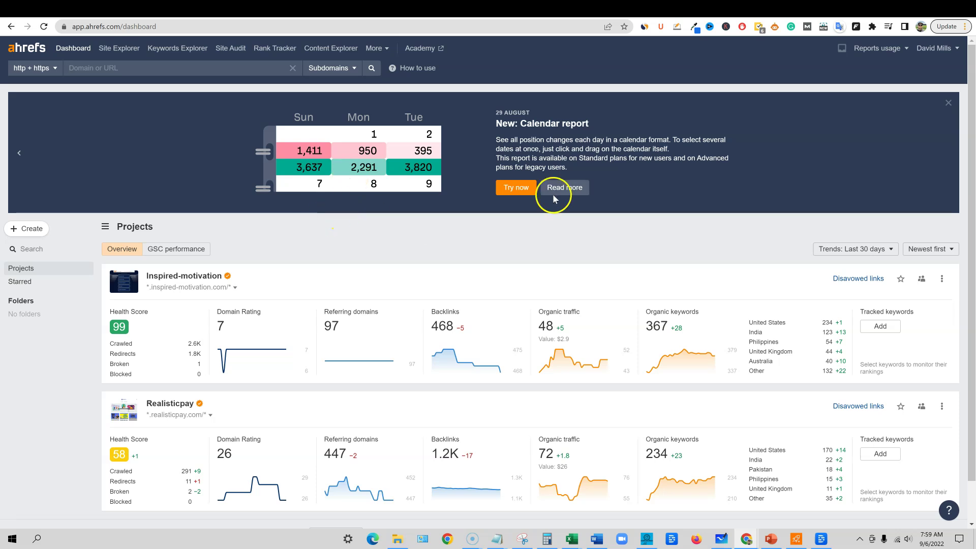
{"action": "left_click", "coordinate": [465, 279]}
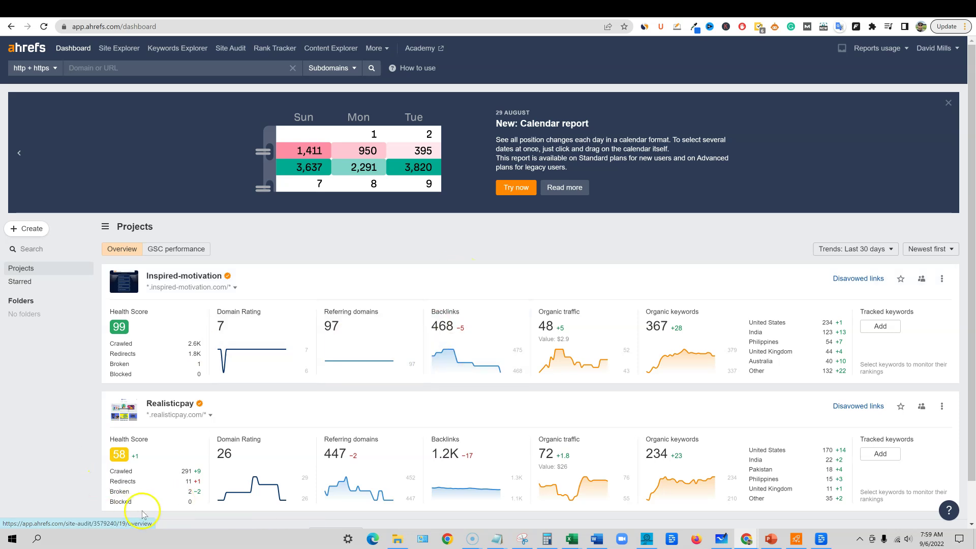
{"action": "scroll", "coordinate": [186, 453], "scroll_direction": "down", "scroll_amount": 2}
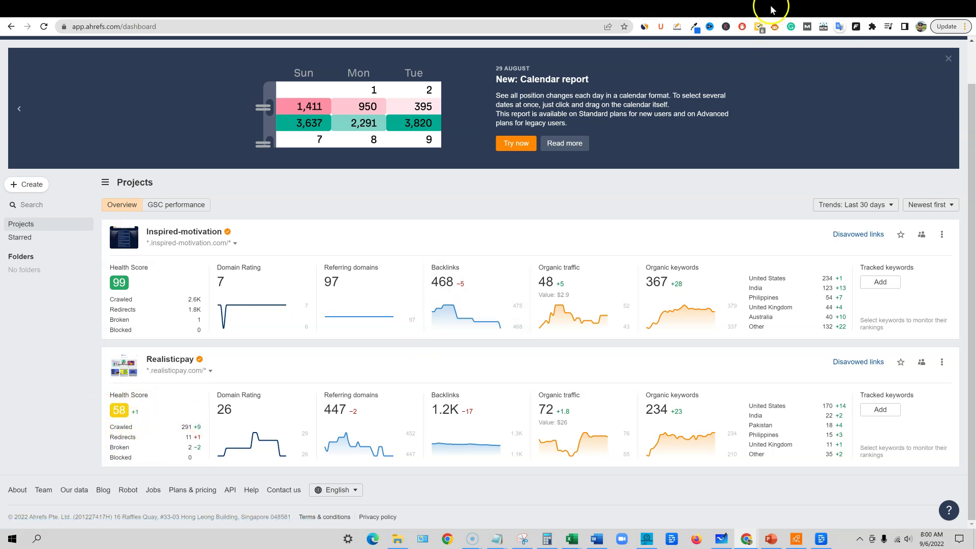
Return to the SERPWizz audit report and read the SEO Results summary, including its advice on content generation and link-building
{"action": "left_click", "coordinate": [816, 13]}
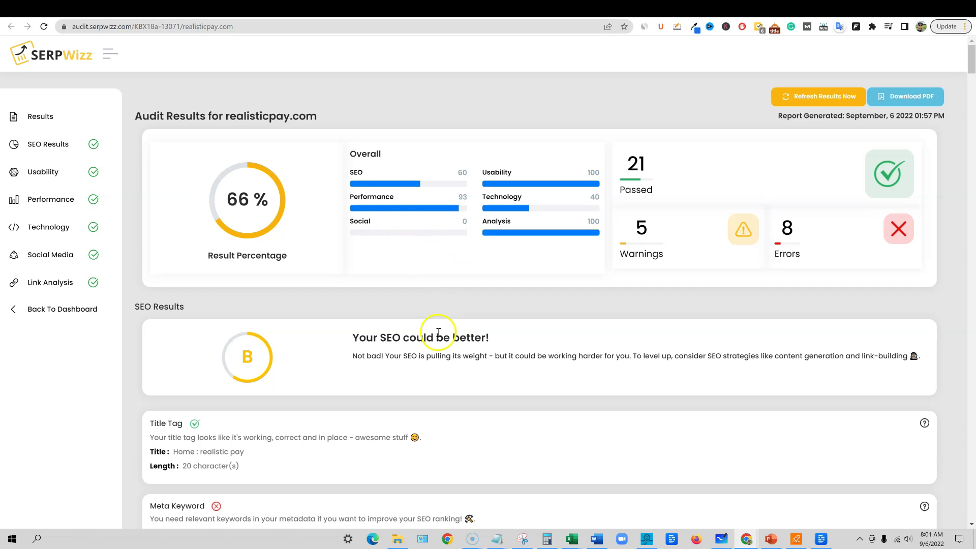
{"action": "scroll", "coordinate": [437, 333], "scroll_direction": "down", "scroll_amount": 1}
{"action": "scroll", "coordinate": [435, 336], "scroll_direction": "up", "scroll_amount": 1}
{"action": "scroll", "coordinate": [712, 375], "scroll_direction": "down", "scroll_amount": 4}
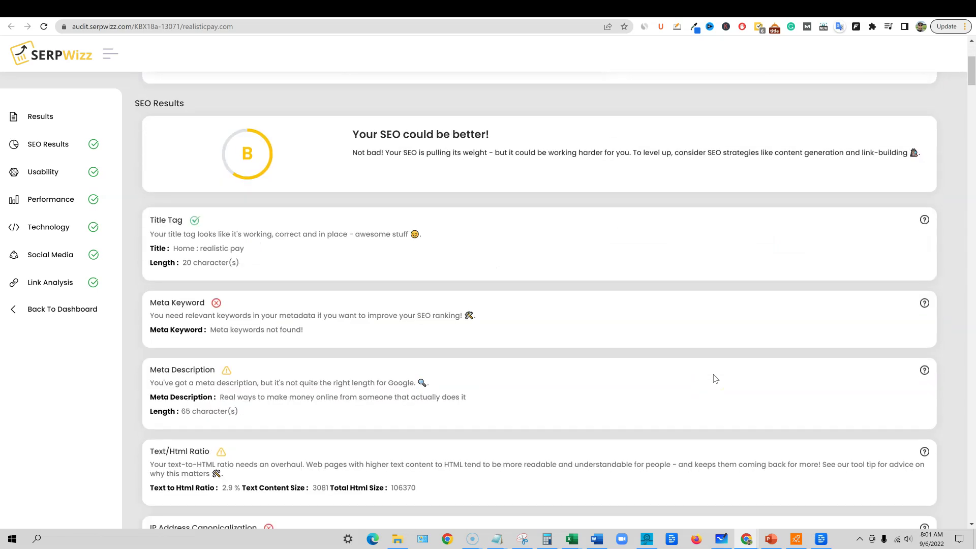
{"action": "left_click", "coordinate": [414, 163]}
{"action": "left_click_drag", "start_coordinate": [912, 152], "coordinate": [501, 133]}
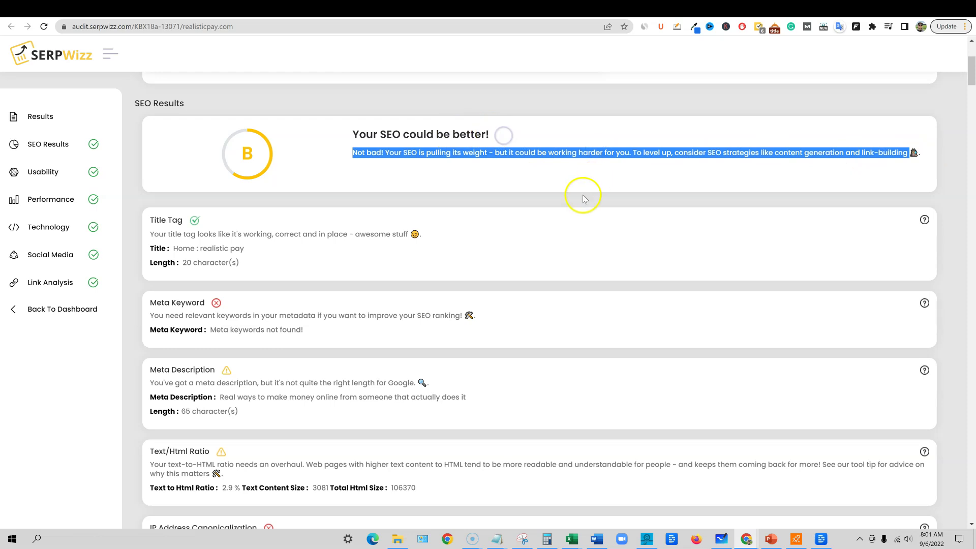
{"action": "left_click", "coordinate": [518, 136]}
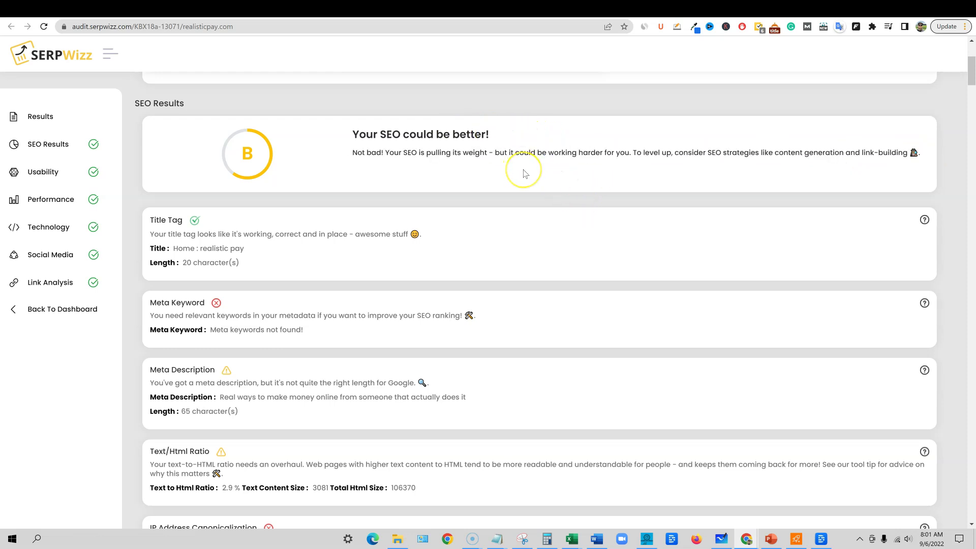
{"action": "left_click", "coordinate": [505, 172]}
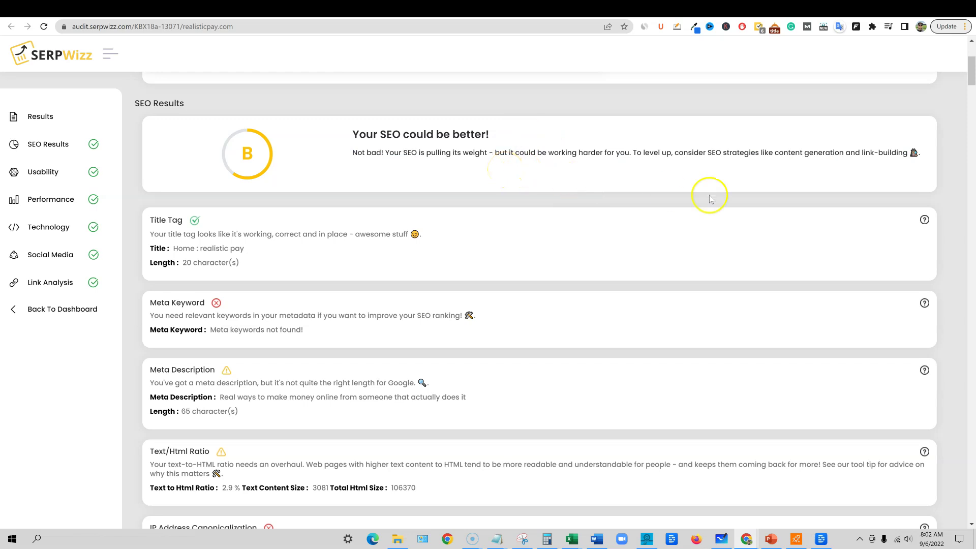
{"action": "left_click_drag", "start_coordinate": [913, 153], "coordinate": [781, 155]}
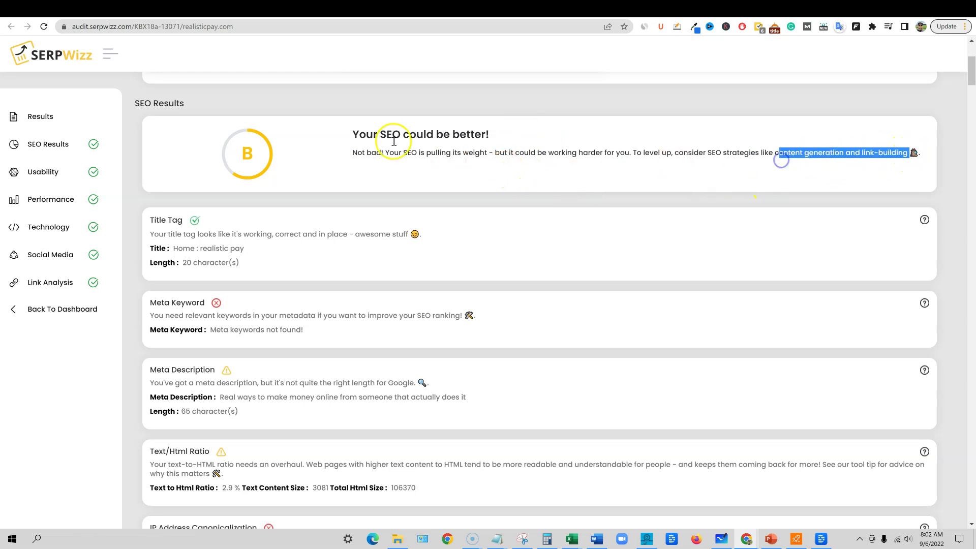
{"action": "left_click", "coordinate": [347, 129]}
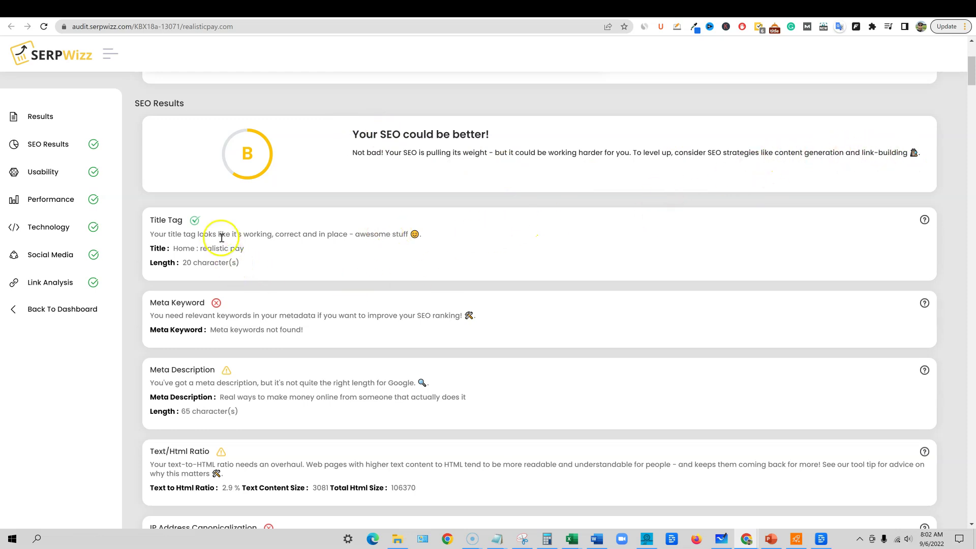
{"action": "left_click_drag", "start_coordinate": [801, 153], "coordinate": [916, 152]}
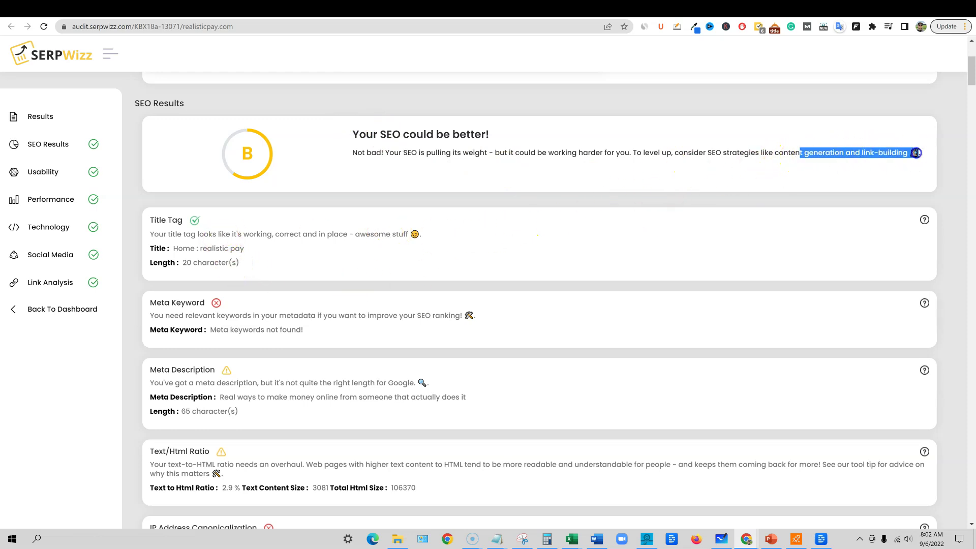
{"action": "left_click", "coordinate": [534, 121]}
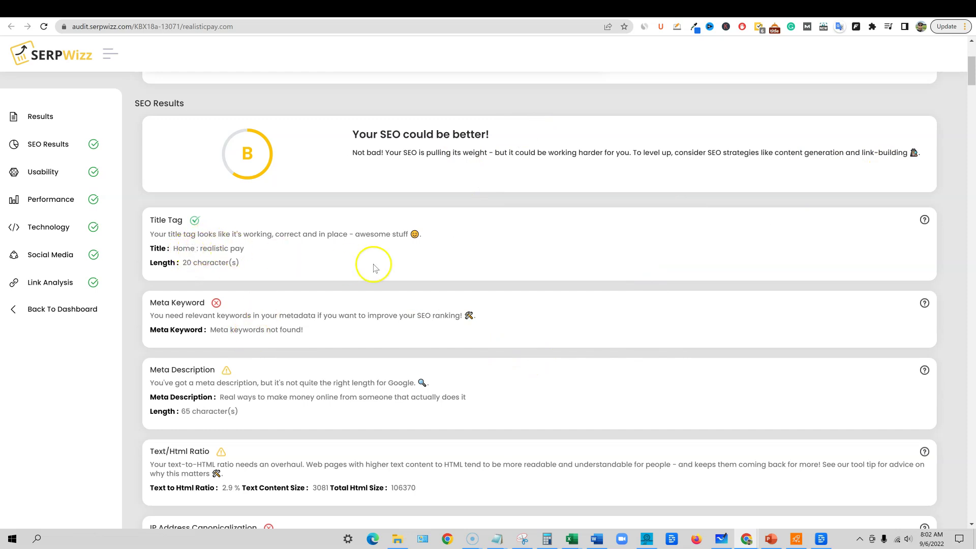
Review the title tag, meta keyword, meta description and text/HTML ratio findings against the overall warning and error summary
{"action": "left_click_drag", "start_coordinate": [245, 249], "coordinate": [159, 248]}
{"action": "left_click", "coordinate": [459, 218]}
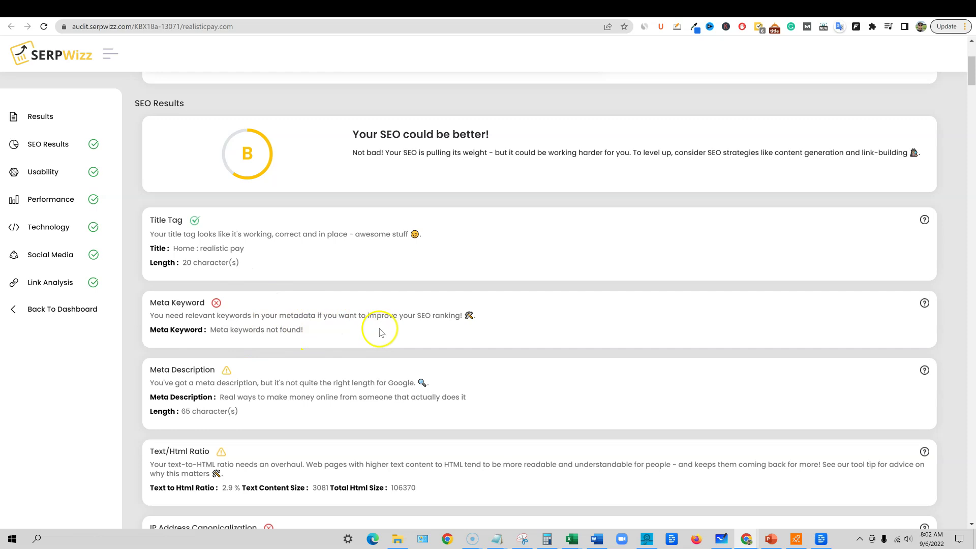
{"action": "scroll", "coordinate": [658, 299], "scroll_direction": "up", "scroll_amount": 4}
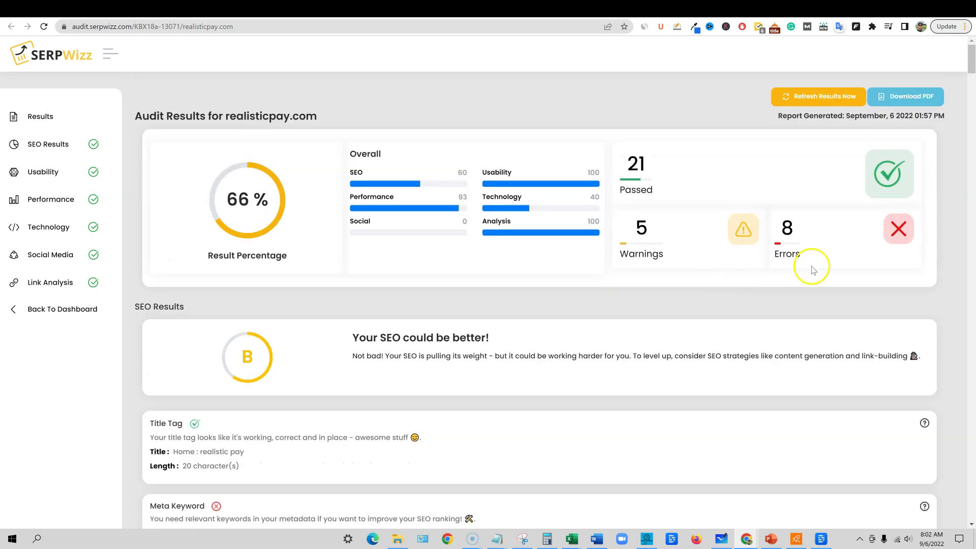
{"action": "scroll", "coordinate": [537, 323], "scroll_direction": "down", "scroll_amount": 8}
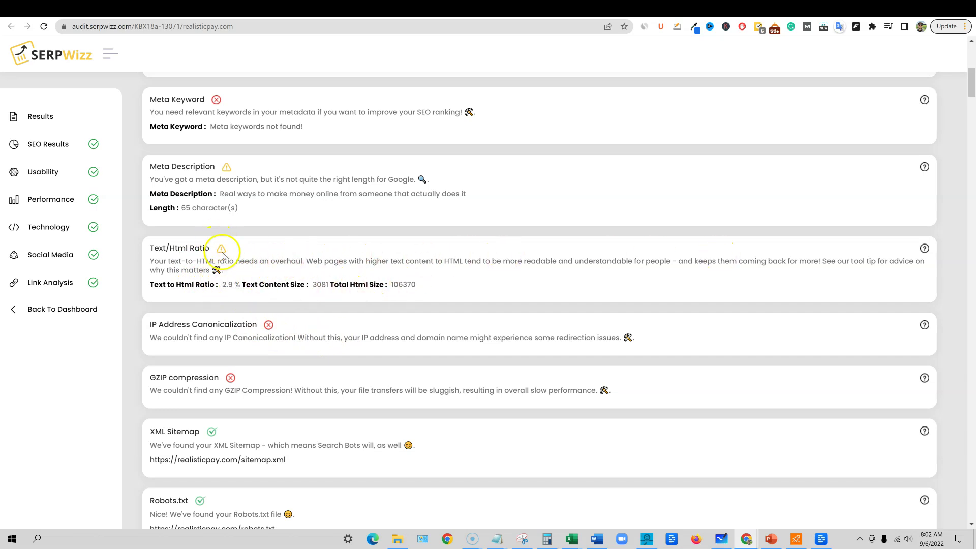
{"action": "scroll", "coordinate": [264, 328], "scroll_direction": "down", "scroll_amount": 1}
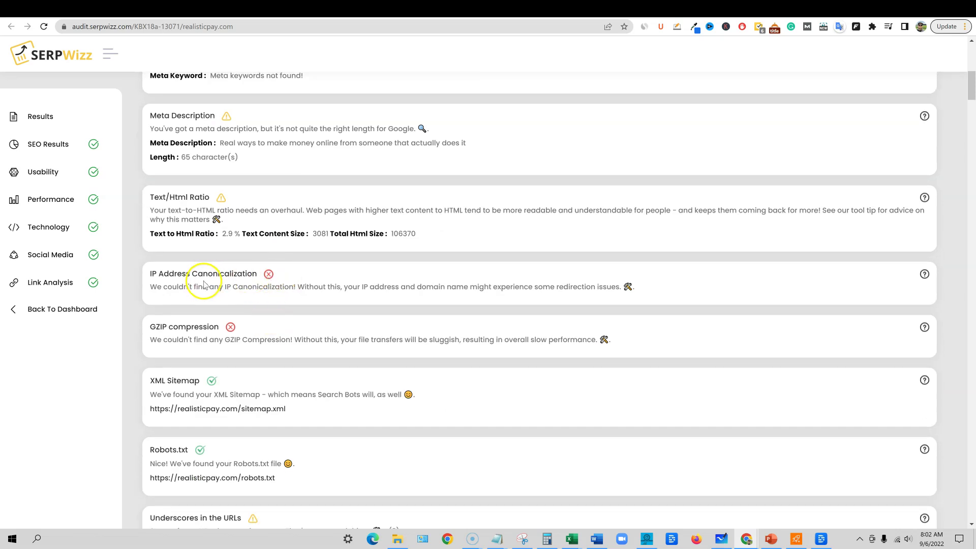
Read the IP Address Canonicalization and GZIP compression findings, highlighting their explanations
{"action": "left_click_drag", "start_coordinate": [258, 273], "coordinate": [191, 274]}
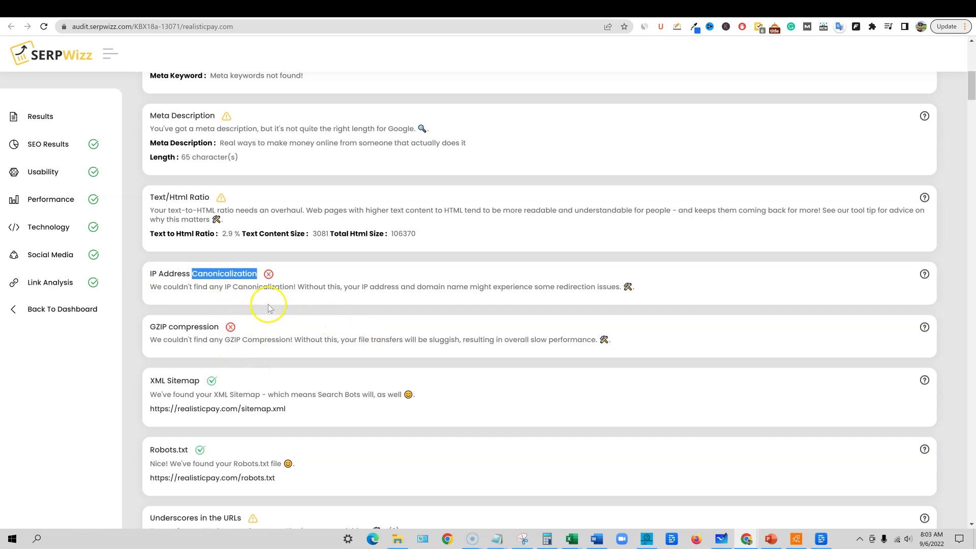
{"action": "left_click_drag", "start_coordinate": [174, 273], "coordinate": [637, 297]}
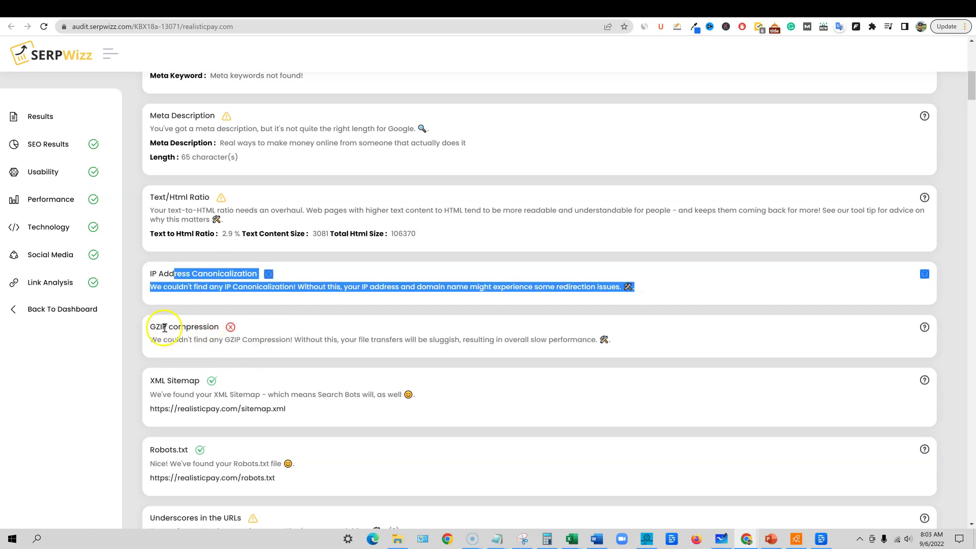
{"action": "left_click", "coordinate": [160, 328]}
{"action": "left_click_drag", "start_coordinate": [160, 328], "coordinate": [616, 334]}
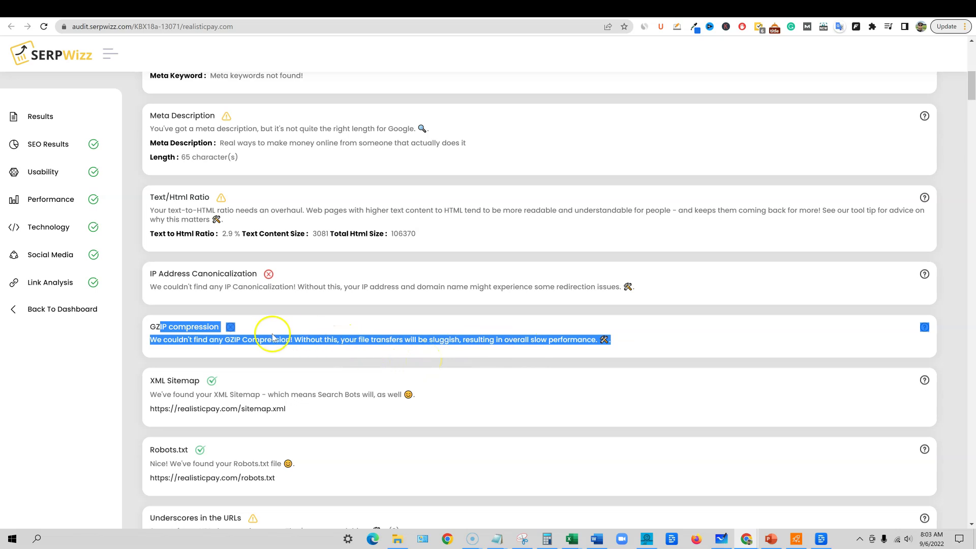
{"action": "scroll", "coordinate": [335, 356], "scroll_direction": "down", "scroll_amount": 1}
{"action": "scroll", "coordinate": [335, 356], "scroll_direction": "down", "scroll_amount": 1}
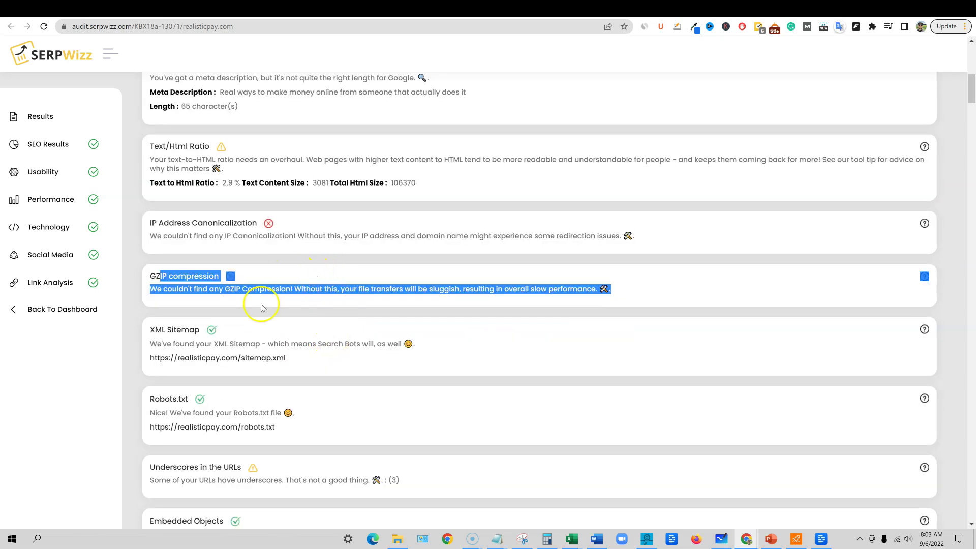
{"action": "scroll", "coordinate": [392, 335], "scroll_direction": "up", "scroll_amount": 3}
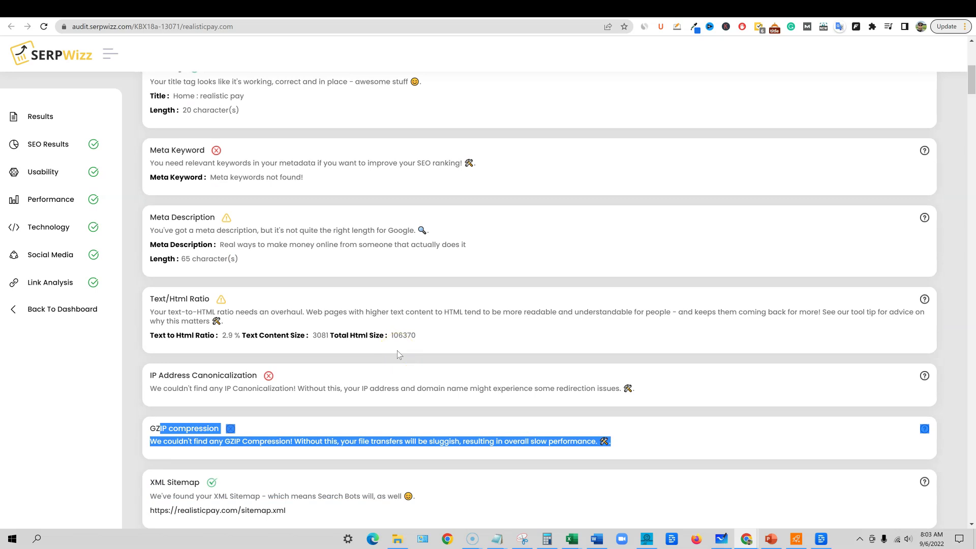
Review the remaining SEO checks from XML Sitemap and Robots.txt through URL Rewrite and iFrame to Image Alt Tag
{"action": "scroll", "coordinate": [338, 379], "scroll_direction": "down", "scroll_amount": 4}
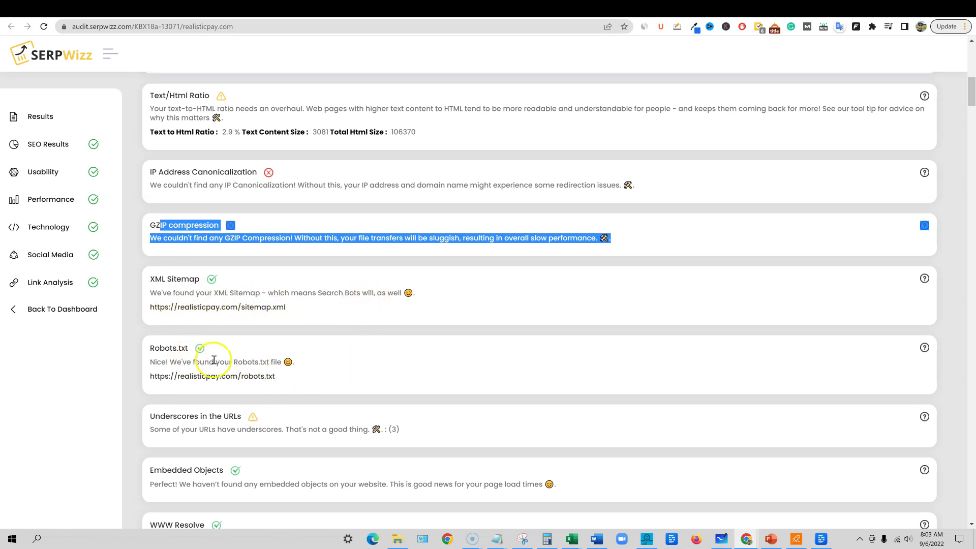
{"action": "scroll", "coordinate": [267, 397], "scroll_direction": "down", "scroll_amount": 3}
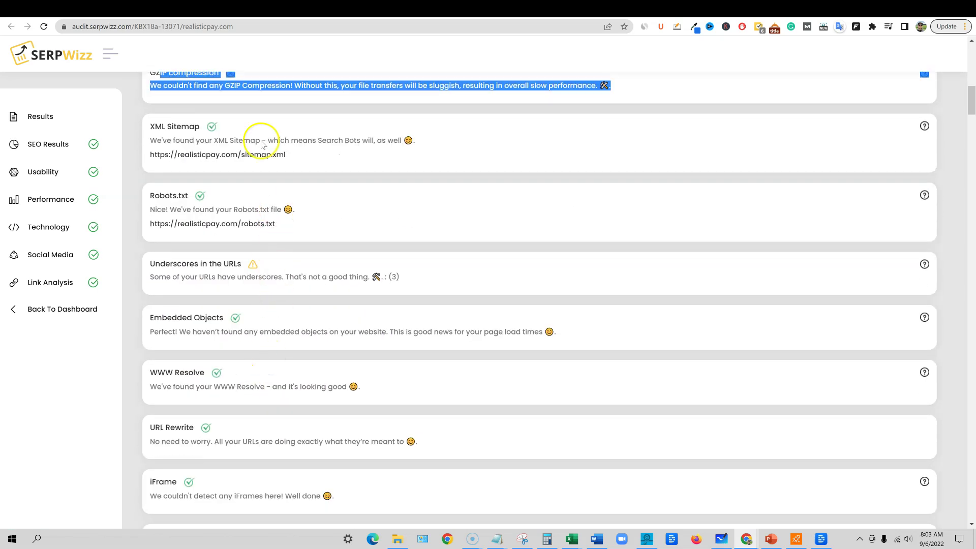
{"action": "left_click", "coordinate": [312, 203]}
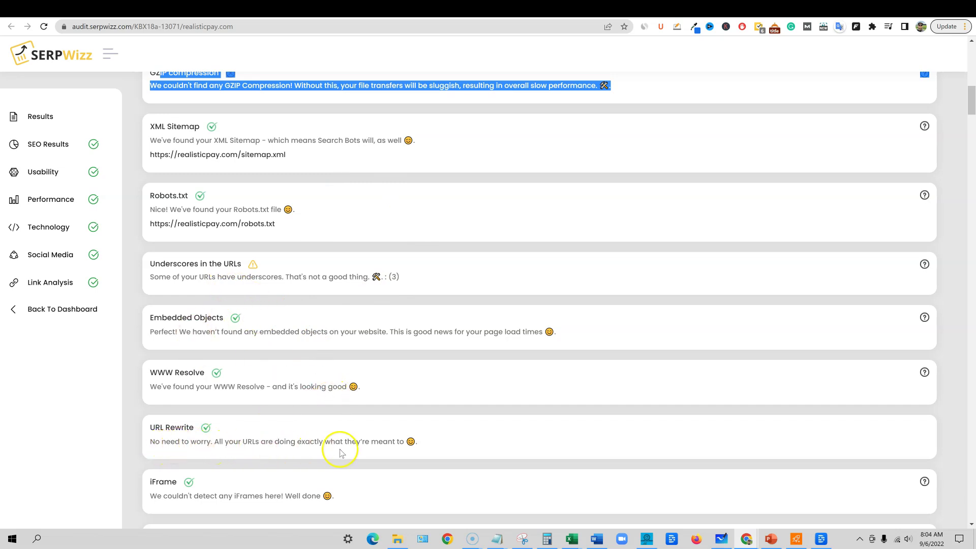
{"action": "scroll", "coordinate": [305, 427], "scroll_direction": "down", "scroll_amount": 3}
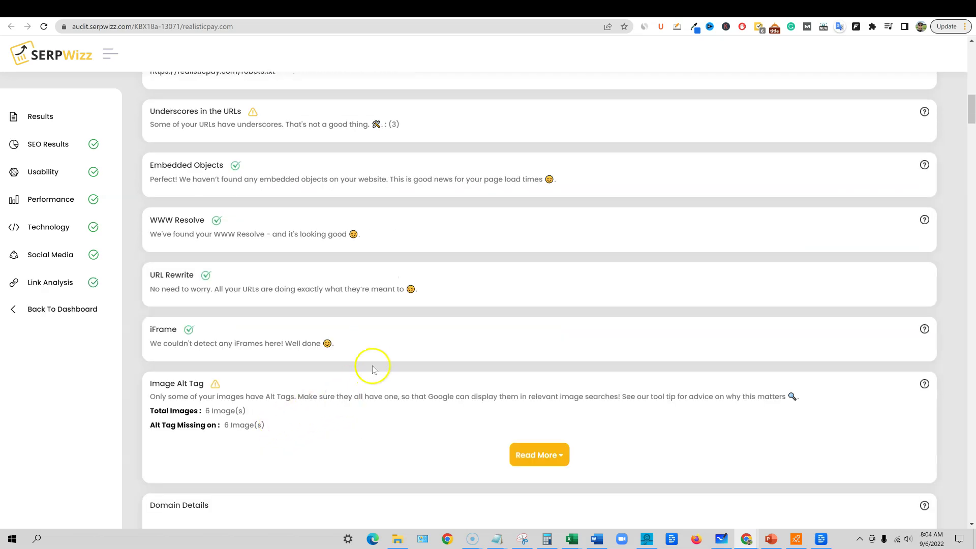
Read the Image Alt Tag finding, highlighting its total image count and its missing alt tag count
{"action": "scroll", "coordinate": [374, 358], "scroll_direction": "down", "scroll_amount": 1}
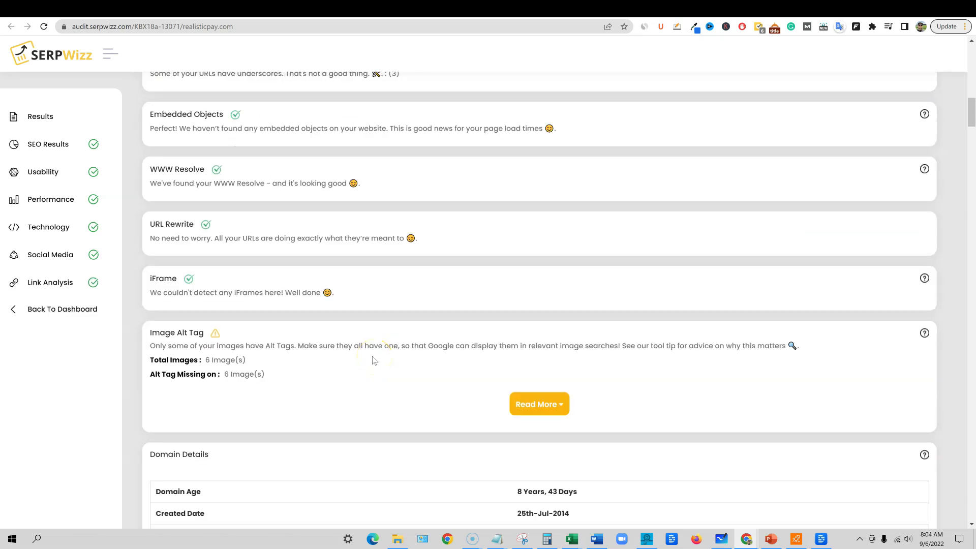
{"action": "scroll", "coordinate": [374, 360], "scroll_direction": "down", "scroll_amount": 1}
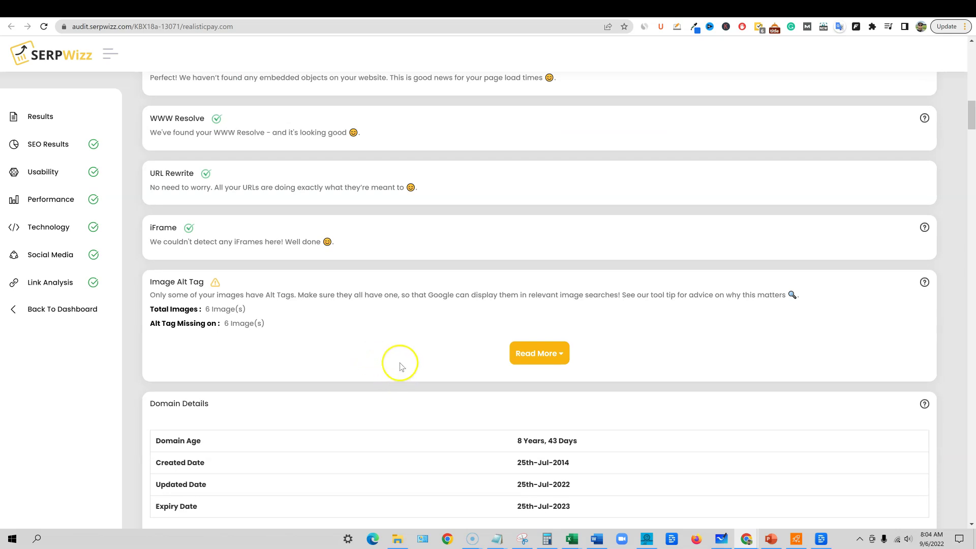
{"action": "left_click", "coordinate": [206, 311]}
{"action": "left_click_drag", "start_coordinate": [206, 311], "coordinate": [285, 337]}
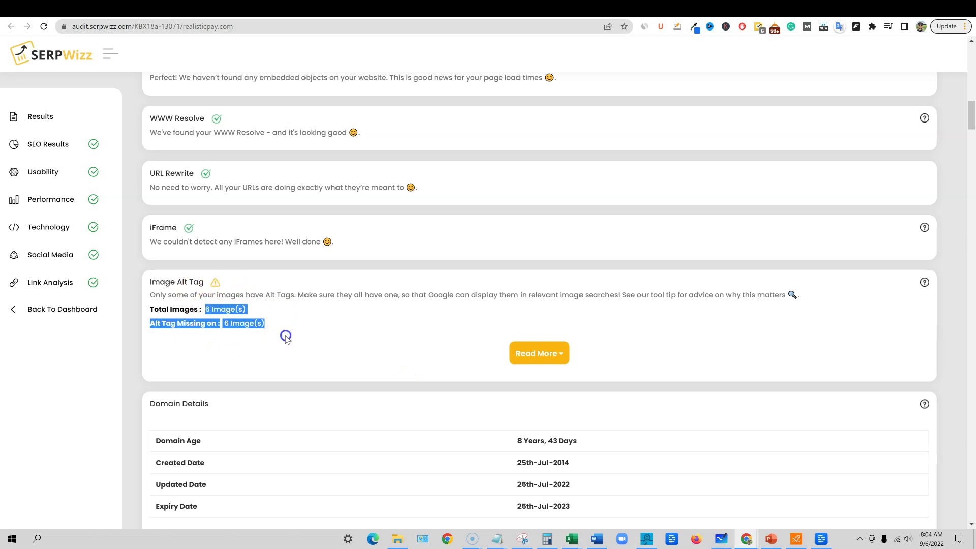
{"action": "left_click", "coordinate": [311, 325]}
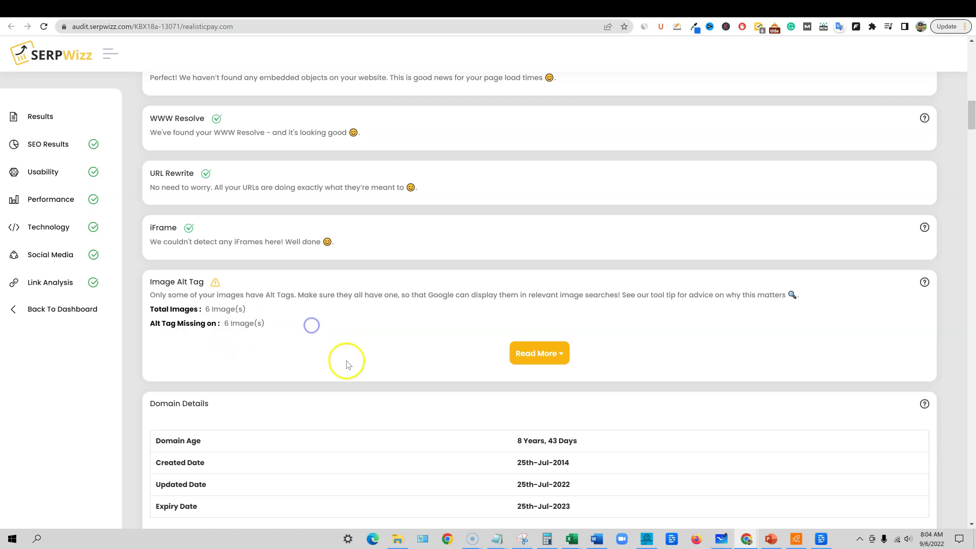
Open the realisticpay.com homepage in a new browser tab
{"action": "left_click", "coordinate": [848, 10]}
{"action": "left_click", "coordinate": [583, 28]}
{"action": "type", "text": "real"}
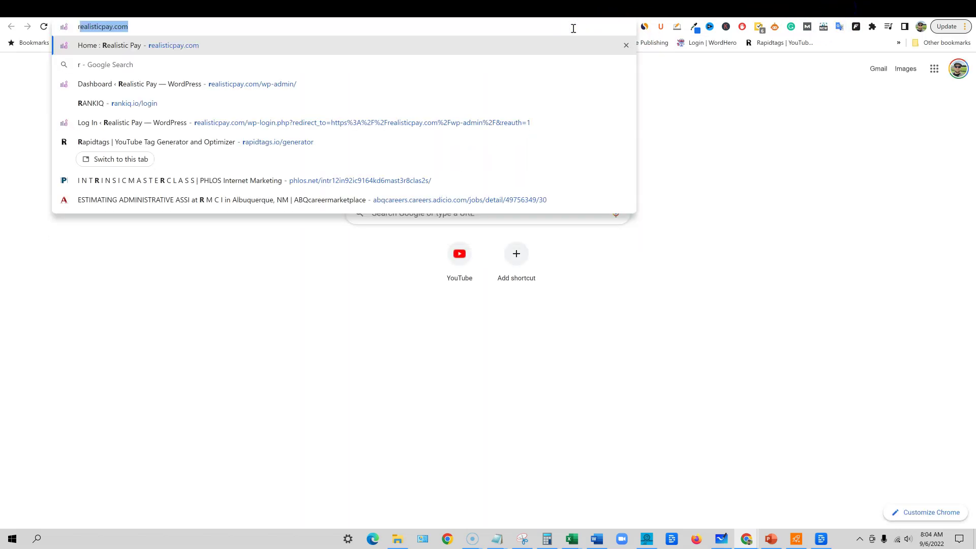
{"action": "left_click", "coordinate": [290, 45]}
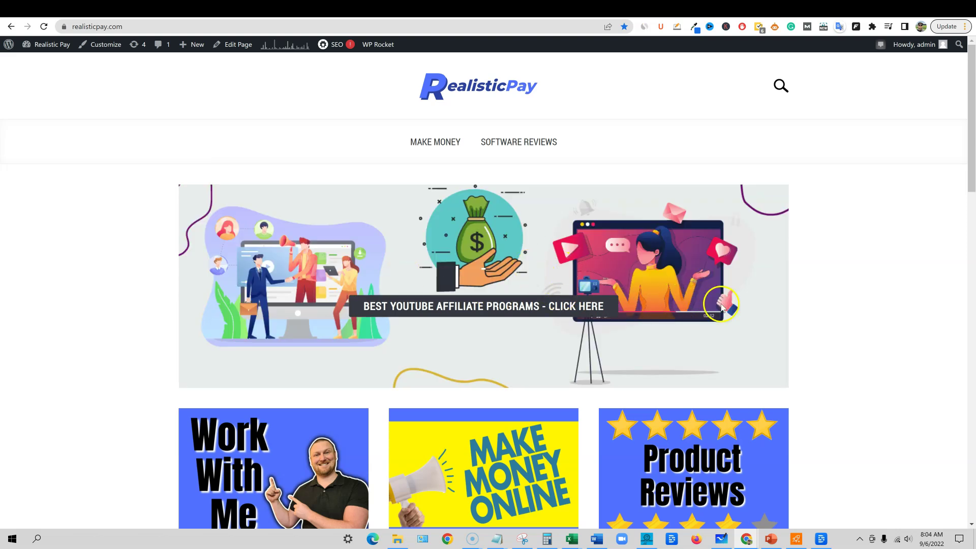
Examine the images across the whole homepage, from the category tiles and About Me photo to the post thumbnails and sidebar ad
{"action": "scroll", "coordinate": [722, 305], "scroll_direction": "down", "scroll_amount": 4}
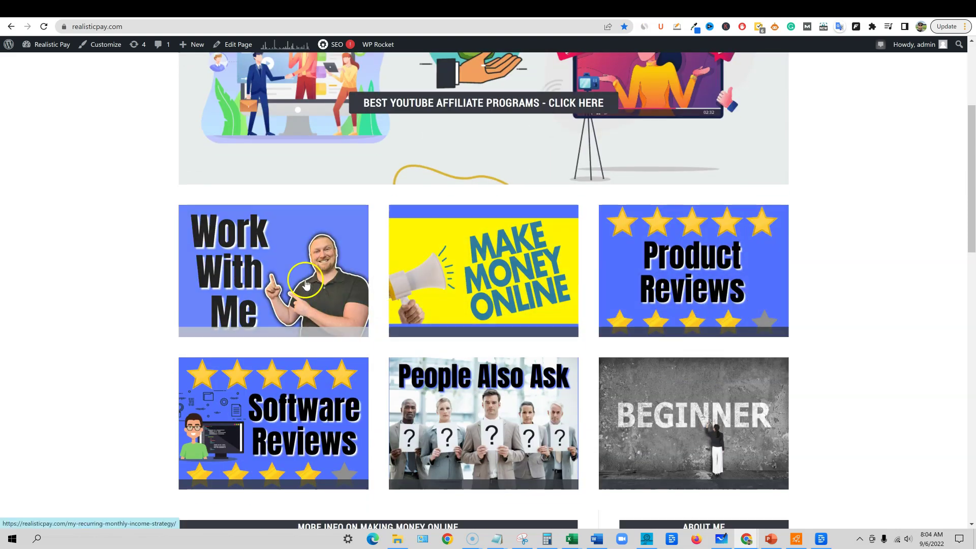
{"action": "scroll", "coordinate": [641, 404], "scroll_direction": "down", "scroll_amount": 3}
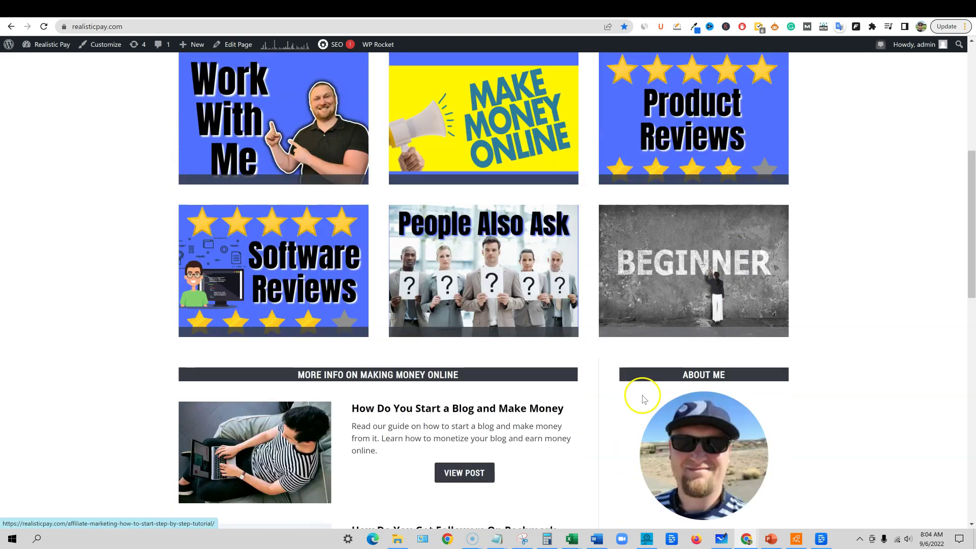
{"action": "scroll", "coordinate": [642, 399], "scroll_direction": "up", "scroll_amount": 2}
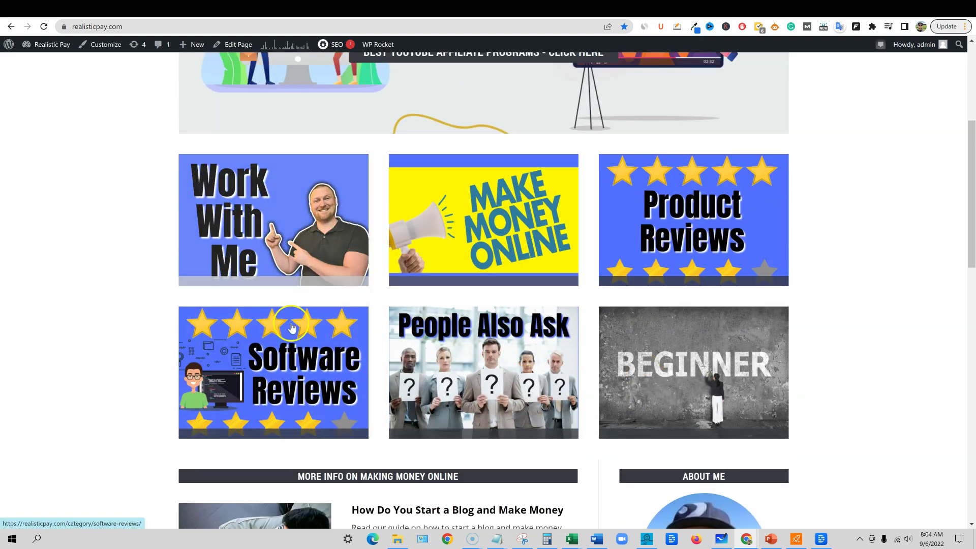
{"action": "scroll", "coordinate": [699, 366], "scroll_direction": "down", "scroll_amount": 7}
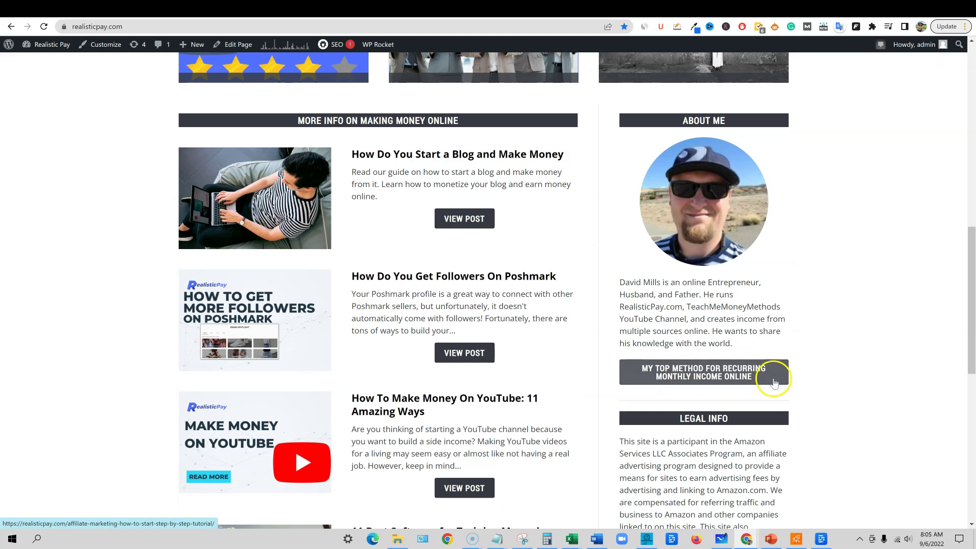
{"action": "scroll", "coordinate": [772, 381], "scroll_direction": "down", "scroll_amount": 10}
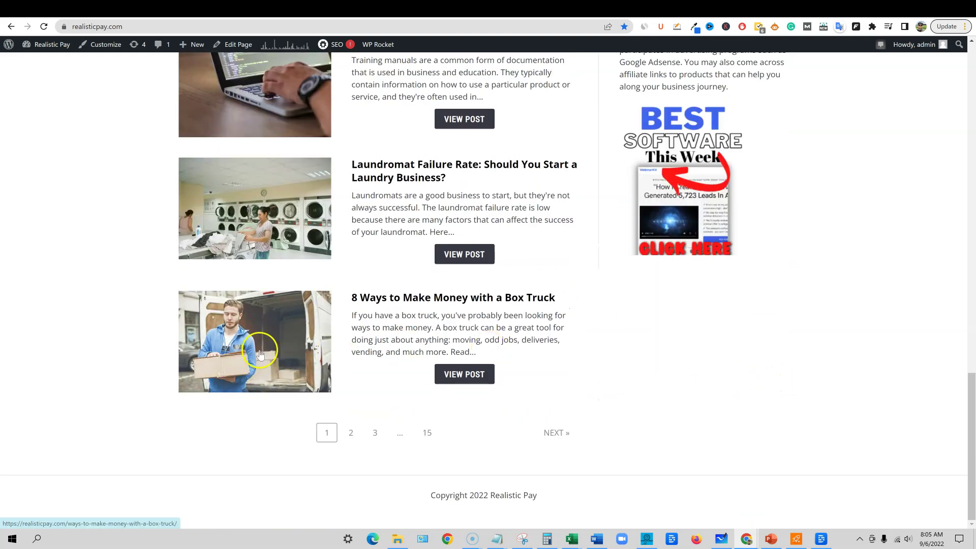
{"action": "scroll", "coordinate": [258, 244], "scroll_direction": "up", "scroll_amount": 8}
{"action": "scroll", "coordinate": [249, 255], "scroll_direction": "up", "scroll_amount": 4}
{"action": "scroll", "coordinate": [254, 206], "scroll_direction": "down", "scroll_amount": 2}
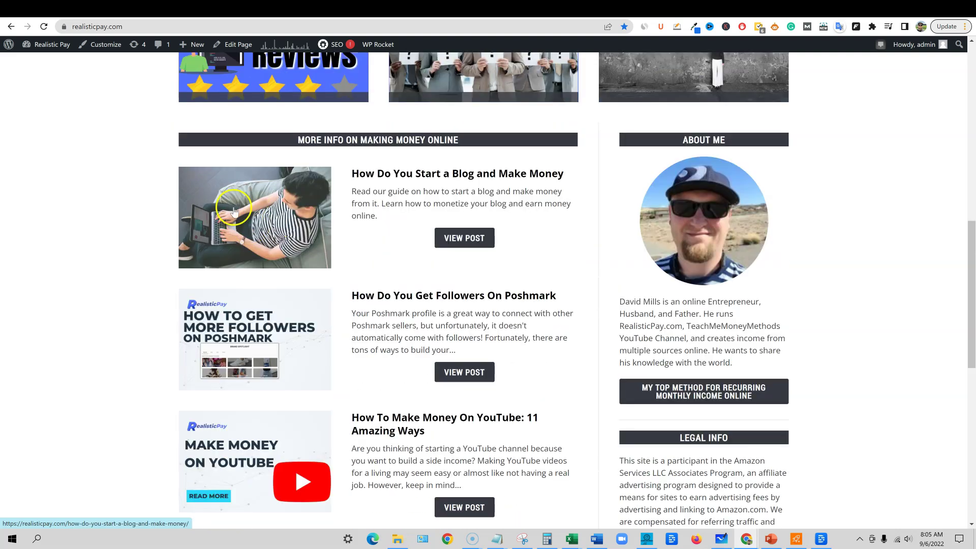
{"action": "scroll", "coordinate": [270, 351], "scroll_direction": "down", "scroll_amount": 10}
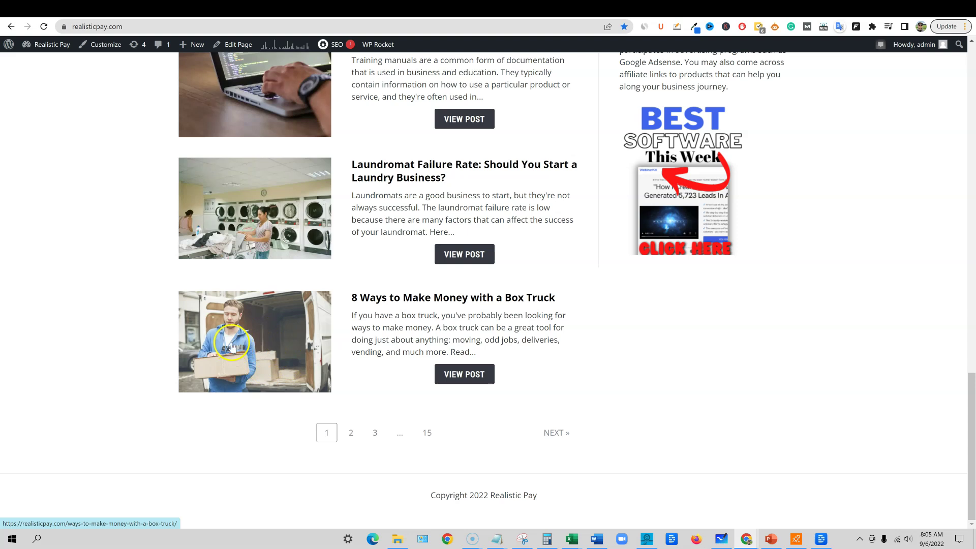
{"action": "scroll", "coordinate": [232, 346], "scroll_direction": "up", "scroll_amount": 6}
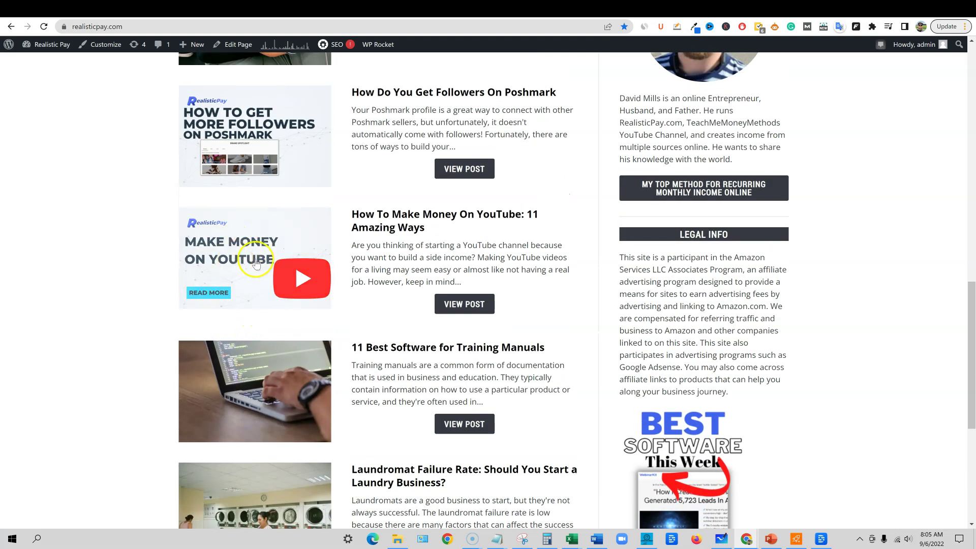
{"action": "scroll", "coordinate": [826, 401], "scroll_direction": "up", "scroll_amount": 5}
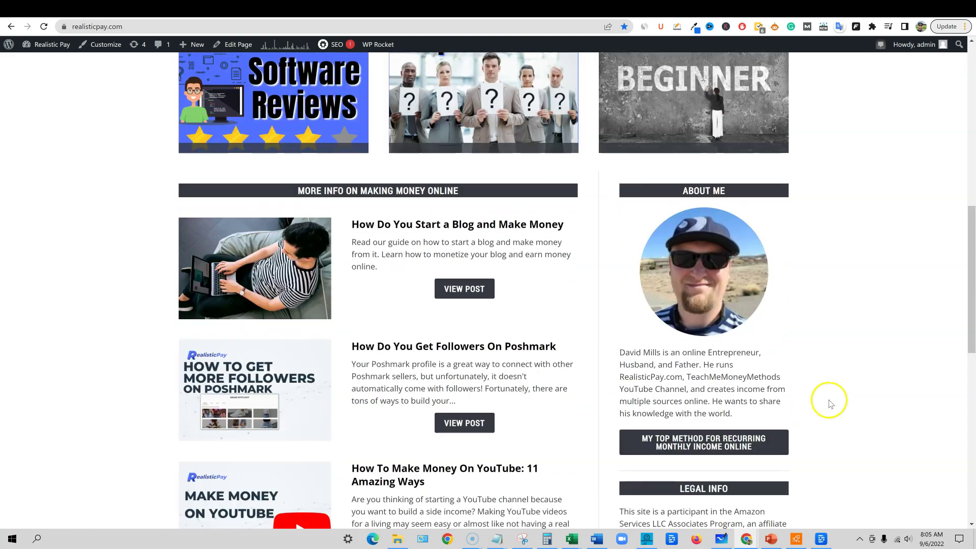
{"action": "scroll", "coordinate": [829, 404], "scroll_direction": "up", "scroll_amount": 5}
Return to the SERPWizz audit, expand the list of images missing alt tags and view the linked logo image in a new tab
{"action": "left_click", "coordinate": [795, 7]}
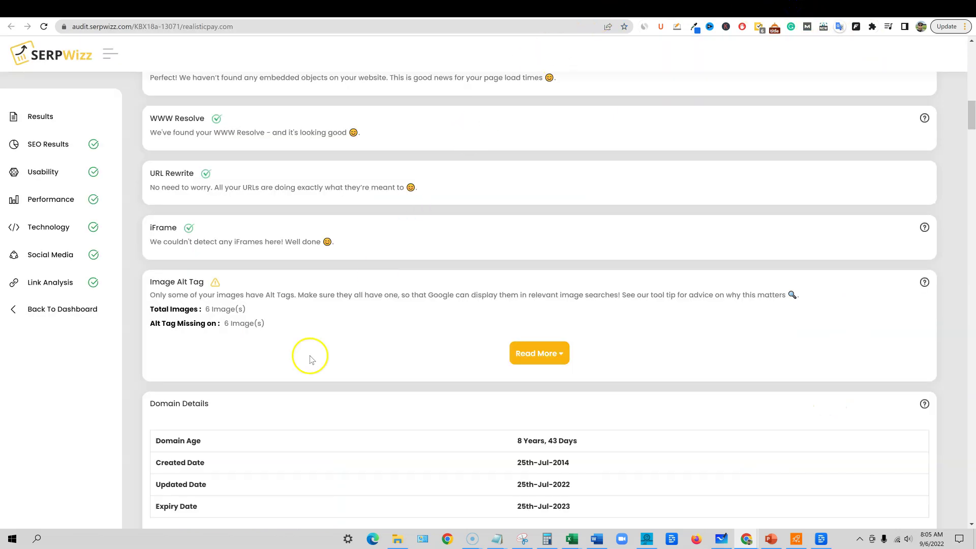
{"action": "left_click", "coordinate": [560, 358]}
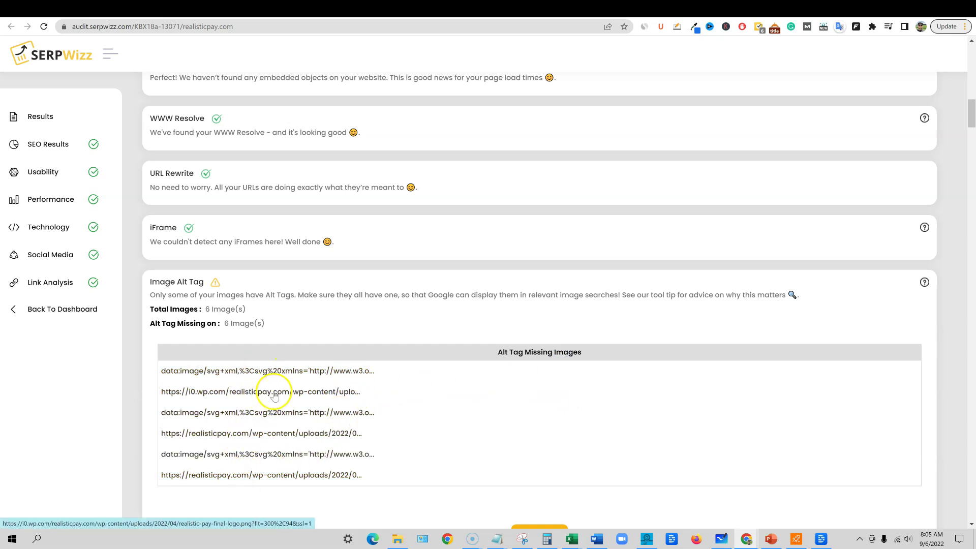
{"action": "right_click", "coordinate": [347, 396]}
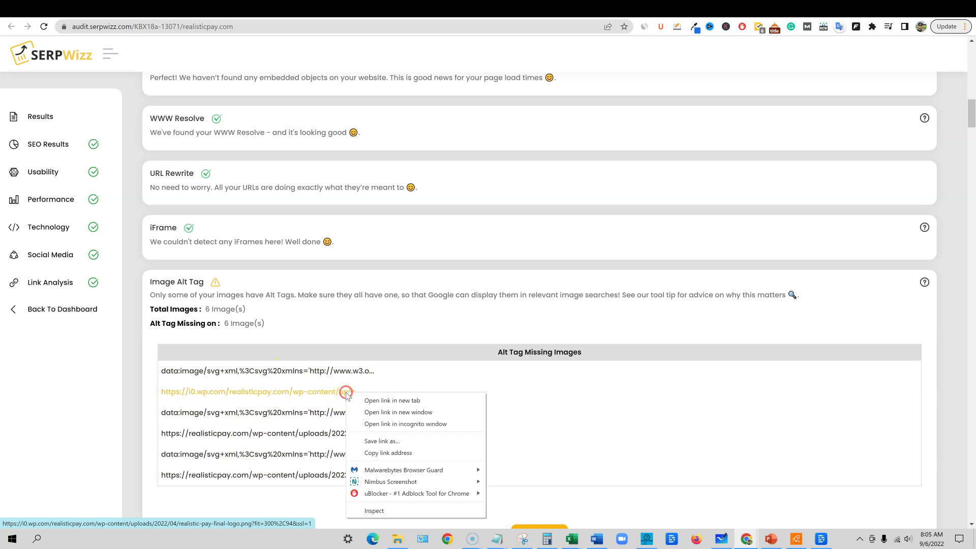
{"action": "left_click", "coordinate": [381, 399]}
{"action": "left_click", "coordinate": [795, 11]}
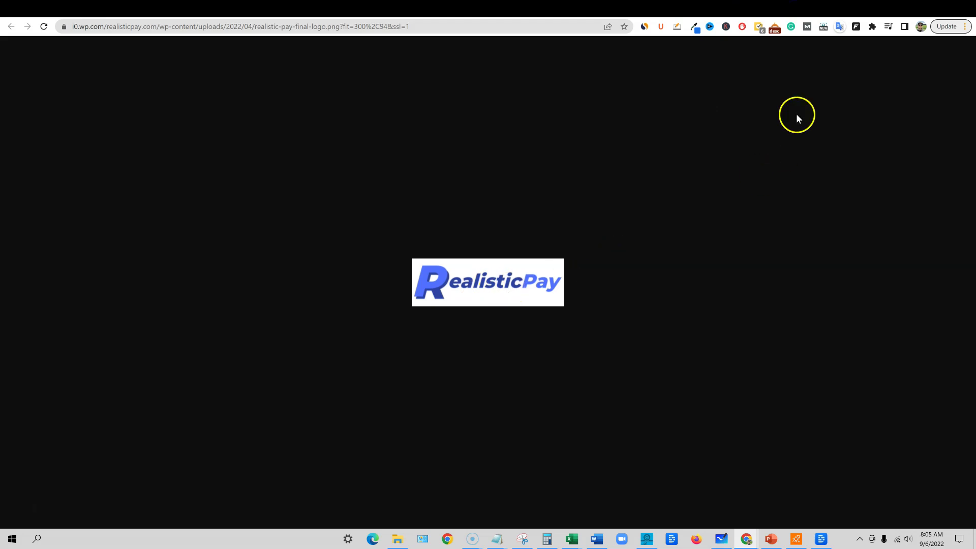
{"action": "left_click", "coordinate": [767, 11]}
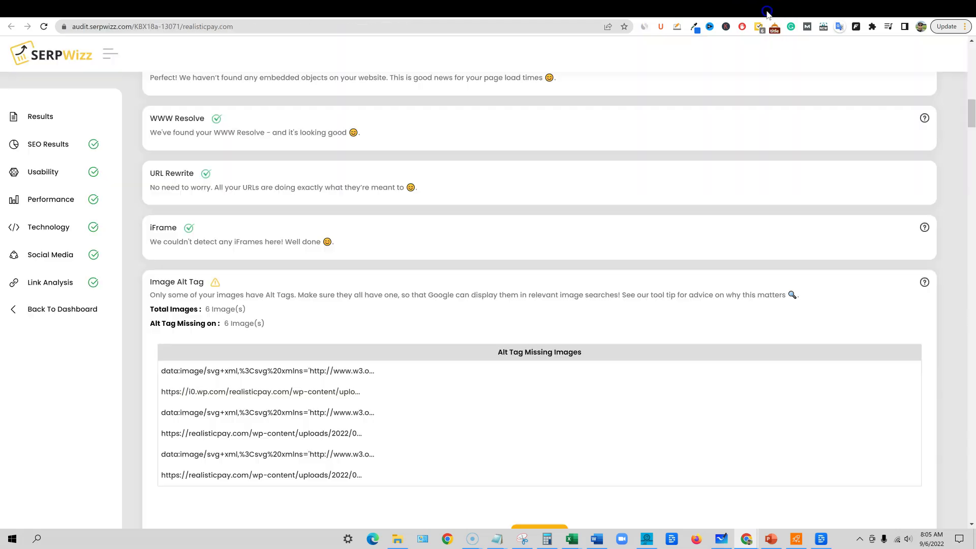
View the last listed image missing an alt tag in a new tab, return to the audit and collapse the list
{"action": "right_click", "coordinate": [276, 371]}
{"action": "left_click", "coordinate": [308, 379]}
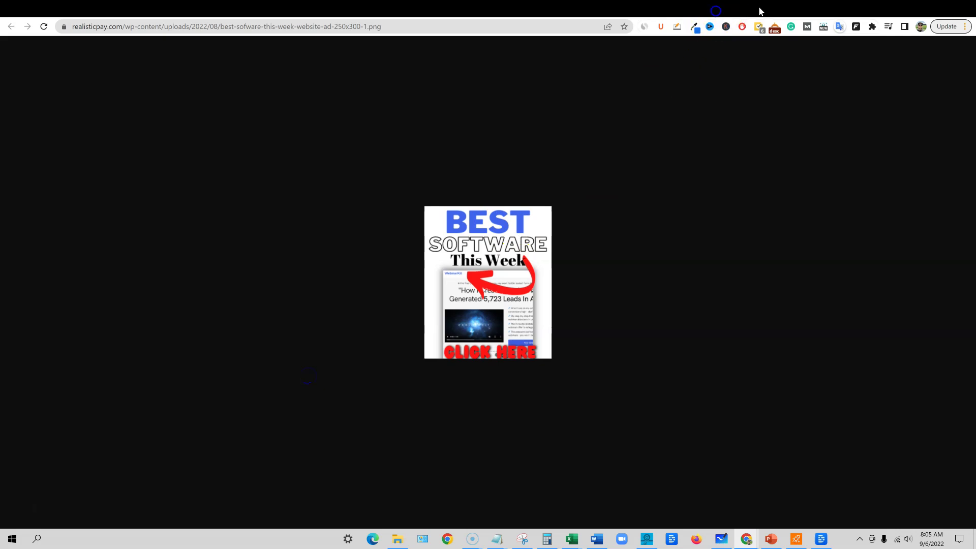
{"action": "left_click", "coordinate": [694, 9]}
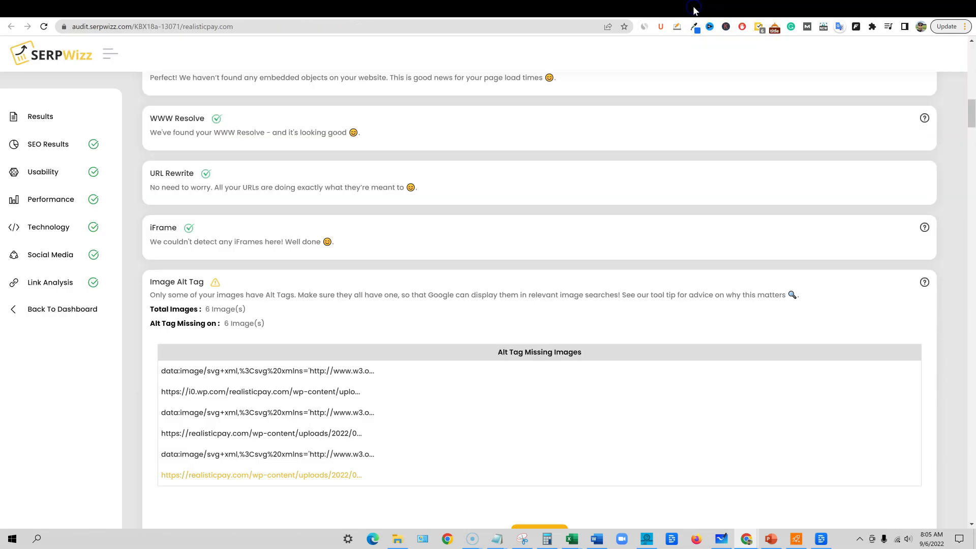
{"action": "scroll", "coordinate": [341, 417], "scroll_direction": "down", "scroll_amount": 5}
{"action": "scroll", "coordinate": [501, 316], "scroll_direction": "up", "scroll_amount": 3}
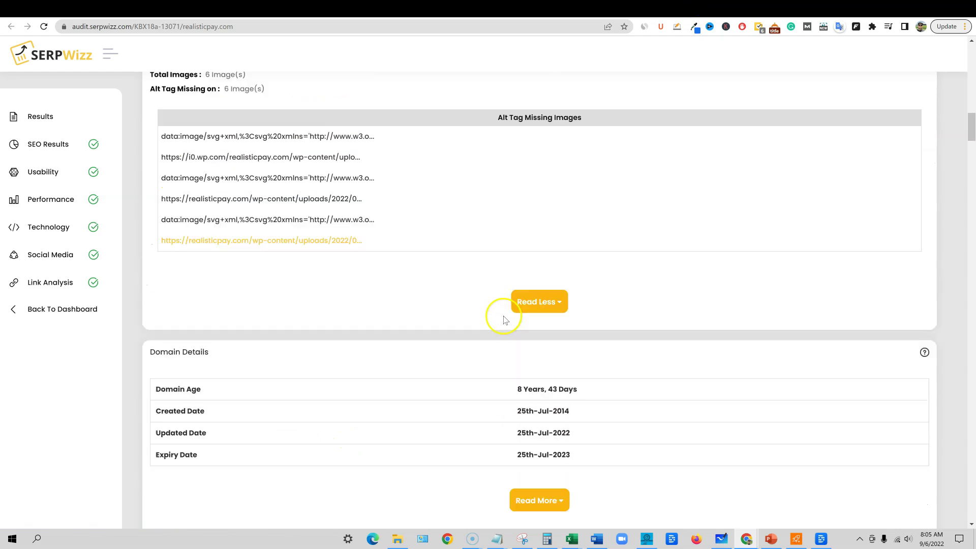
{"action": "left_click", "coordinate": [558, 387]}
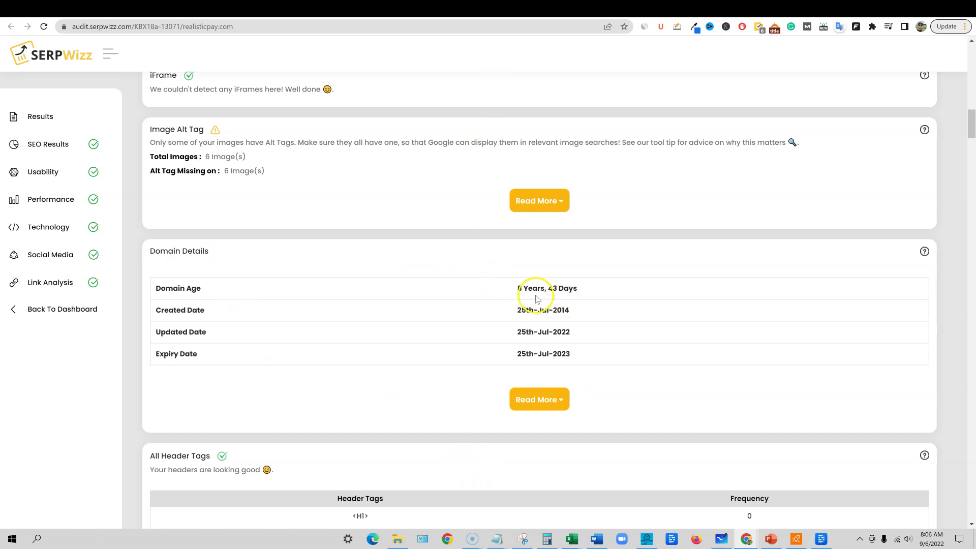
Review the Domain Details table, highlighting the domain age value
{"action": "left_click_drag", "start_coordinate": [515, 287], "coordinate": [600, 288]}
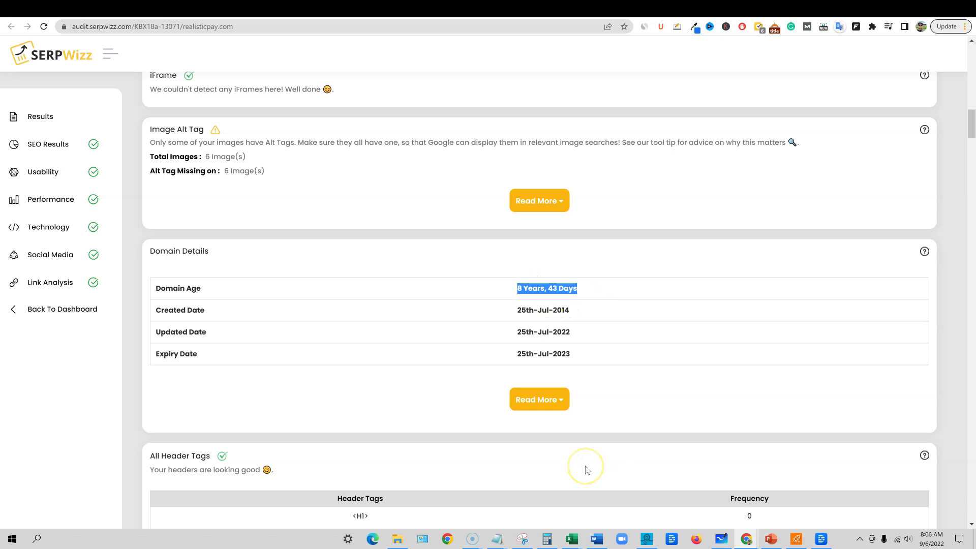
{"action": "scroll", "coordinate": [593, 463], "scroll_direction": "down", "scroll_amount": 4}
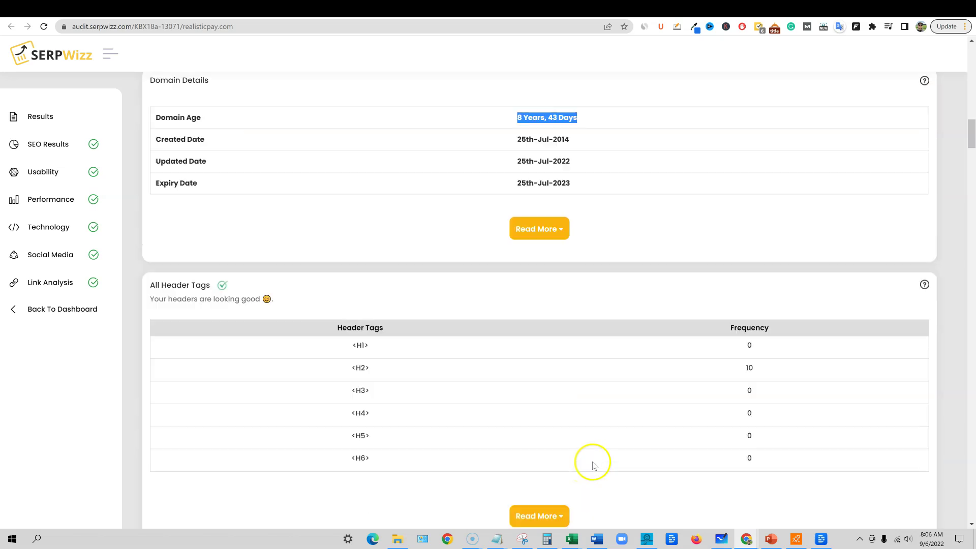
{"action": "scroll", "coordinate": [582, 436], "scroll_direction": "up", "scroll_amount": 3}
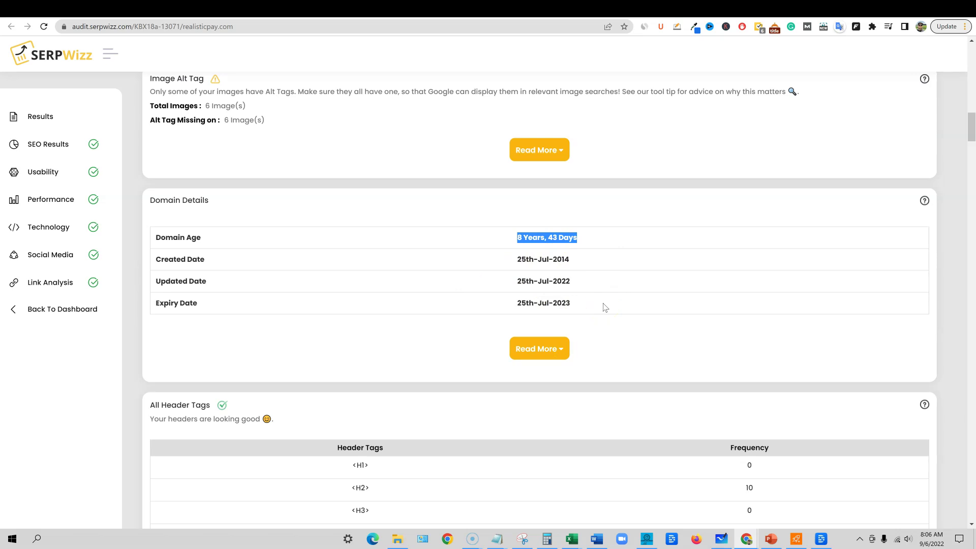
Review the All Header Tags frequencies, expanding the detailed heading list to read it and collapsing it again
{"action": "scroll", "coordinate": [398, 300], "scroll_direction": "down", "scroll_amount": 3}
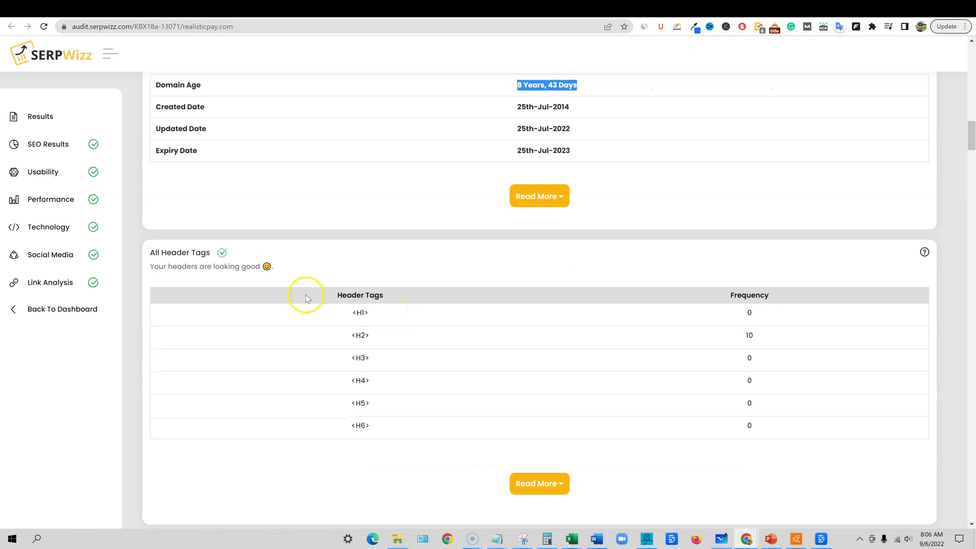
{"action": "scroll", "coordinate": [255, 280], "scroll_direction": "down", "scroll_amount": 1}
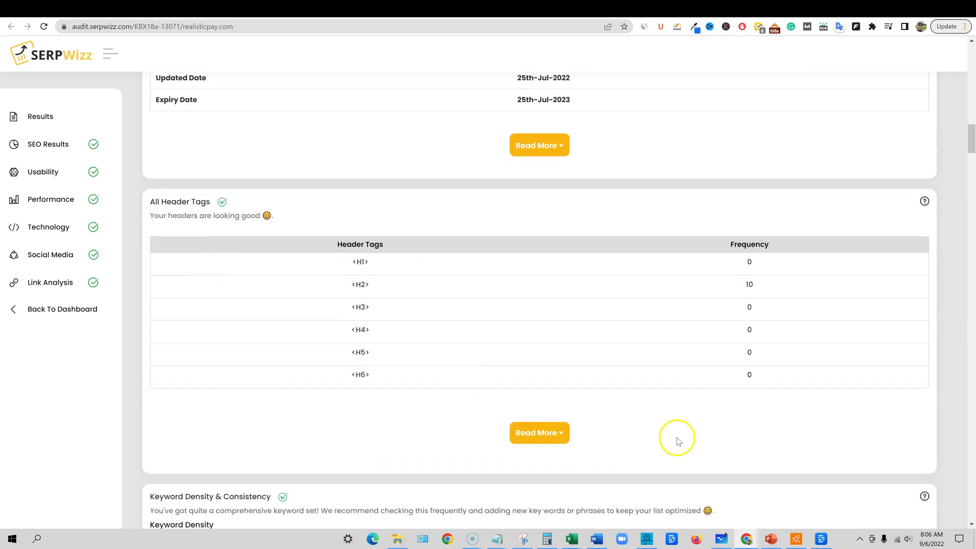
{"action": "scroll", "coordinate": [478, 386], "scroll_direction": "down", "scroll_amount": 4}
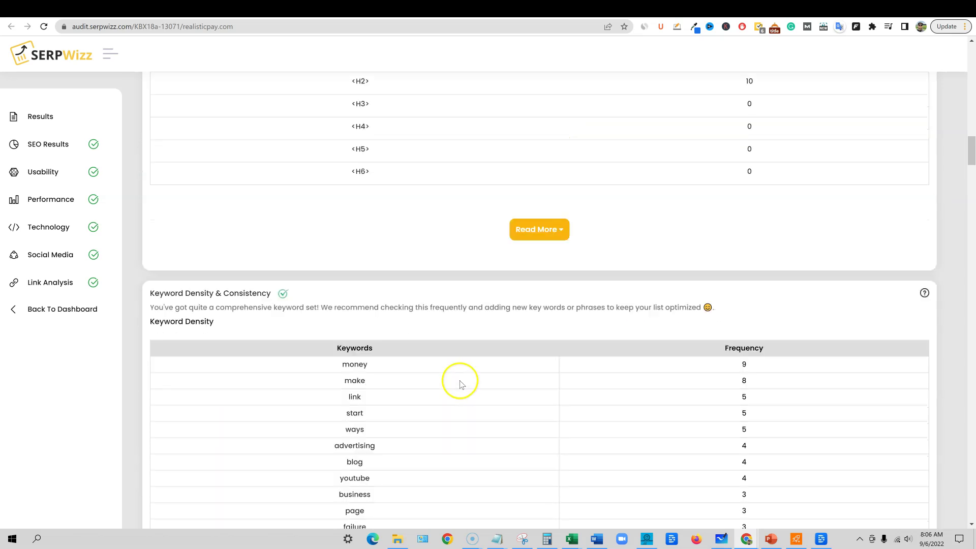
{"action": "left_click", "coordinate": [561, 231]}
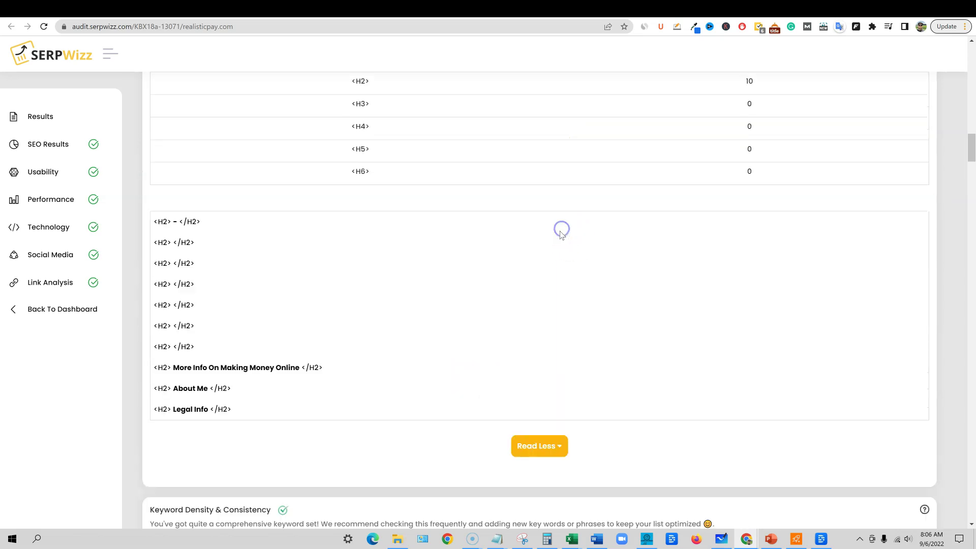
{"action": "left_click", "coordinate": [560, 447]}
{"action": "scroll", "coordinate": [453, 417], "scroll_direction": "up", "scroll_amount": 5}
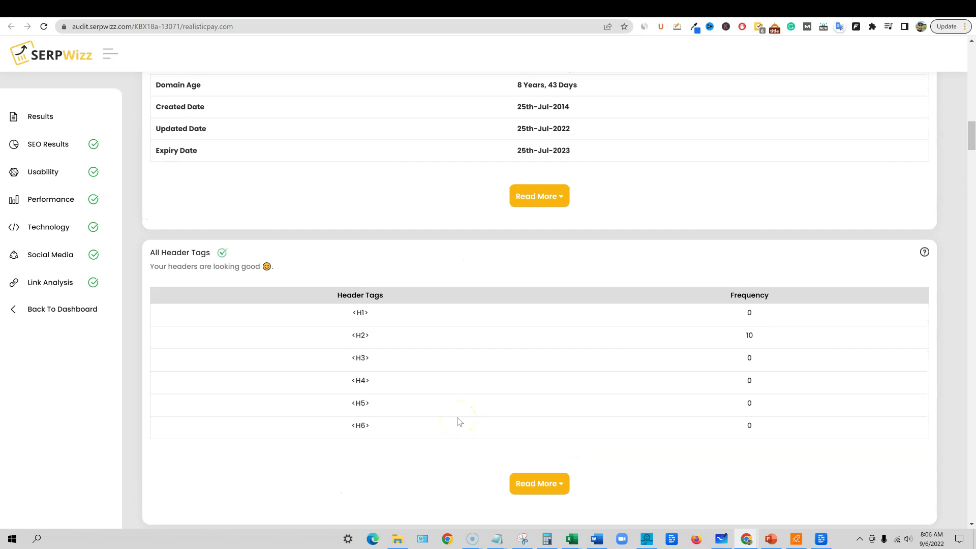
Read the Keyword Density table and the Individual Keyword Consistency results for title, meta description and headings
{"action": "scroll", "coordinate": [459, 421], "scroll_direction": "down", "scroll_amount": 8}
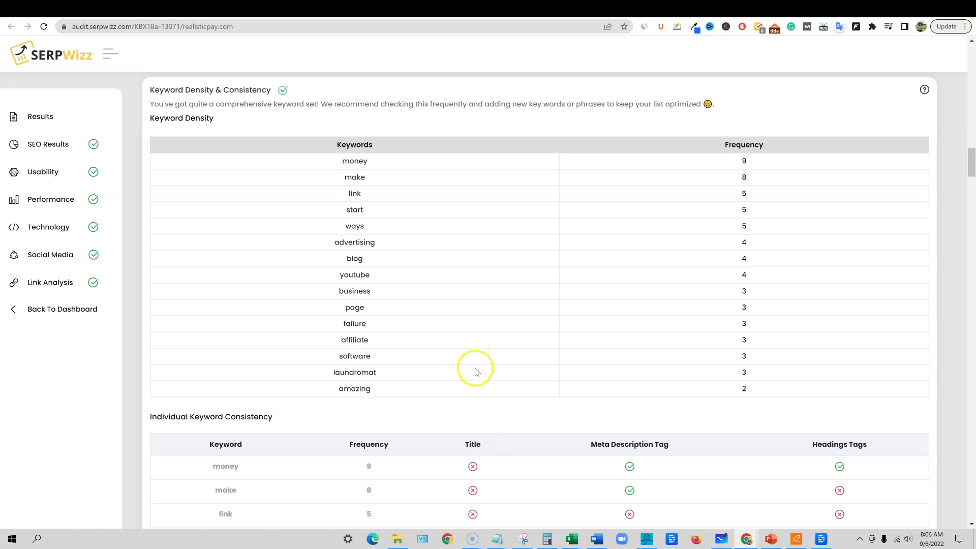
{"action": "scroll", "coordinate": [532, 322], "scroll_direction": "up", "scroll_amount": 1}
{"action": "scroll", "coordinate": [529, 318], "scroll_direction": "down", "scroll_amount": 1}
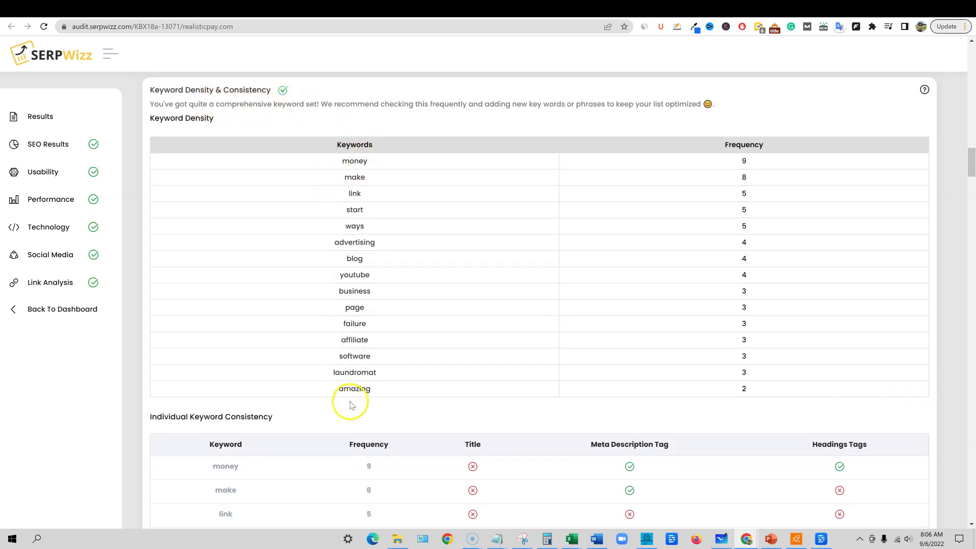
{"action": "scroll", "coordinate": [310, 420], "scroll_direction": "down", "scroll_amount": 5}
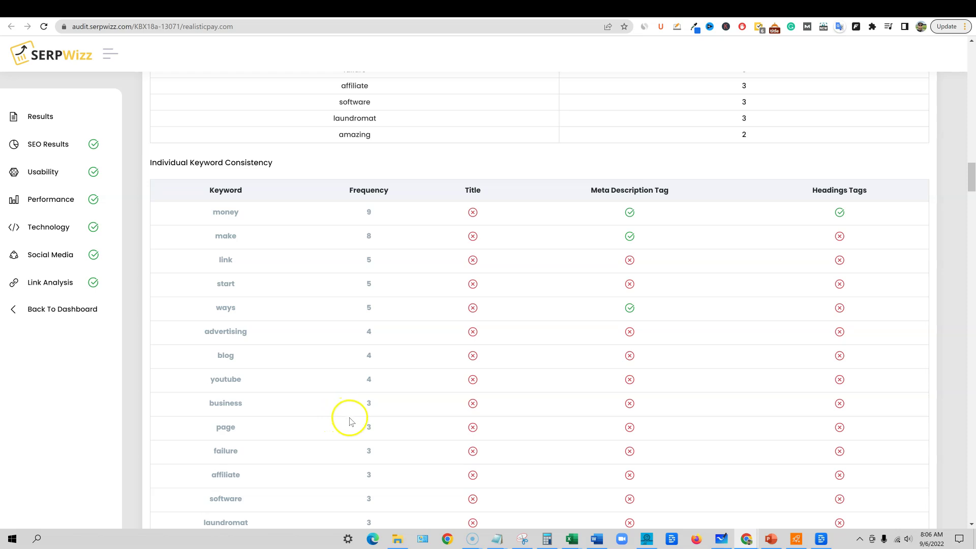
Review the rest of the Individual Keyword Consistency table and the Usability grade with its URL check
{"action": "scroll", "coordinate": [522, 406], "scroll_direction": "down", "scroll_amount": 4}
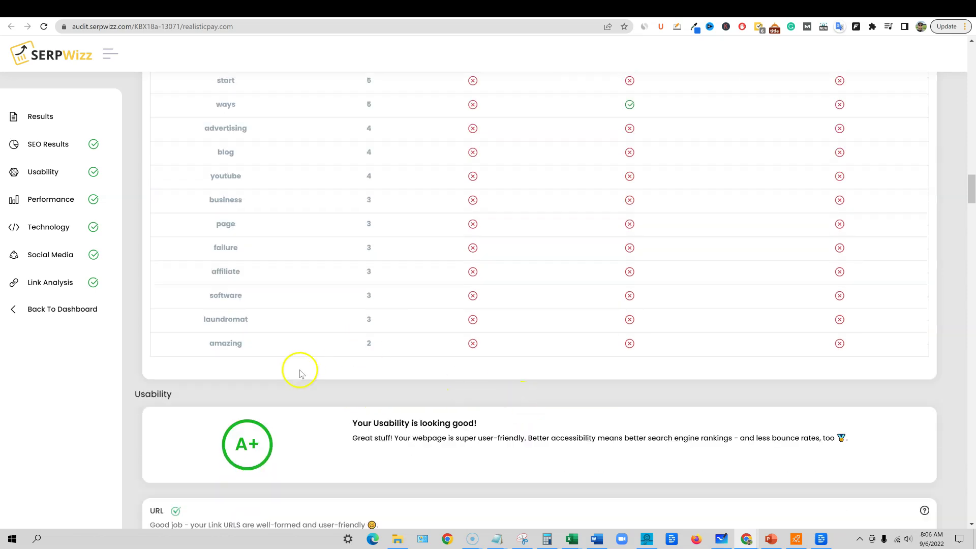
{"action": "scroll", "coordinate": [277, 375], "scroll_direction": "down", "scroll_amount": 3}
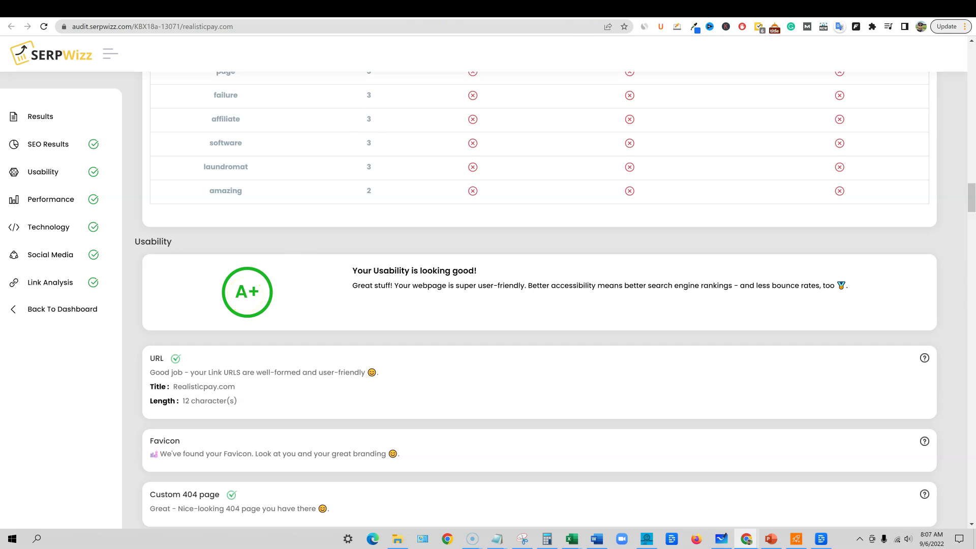
Examine the live realisticpay.com homepage's navigation, category tiles and post list for usability, and return to the audit
{"action": "left_click", "coordinate": [742, 9]}
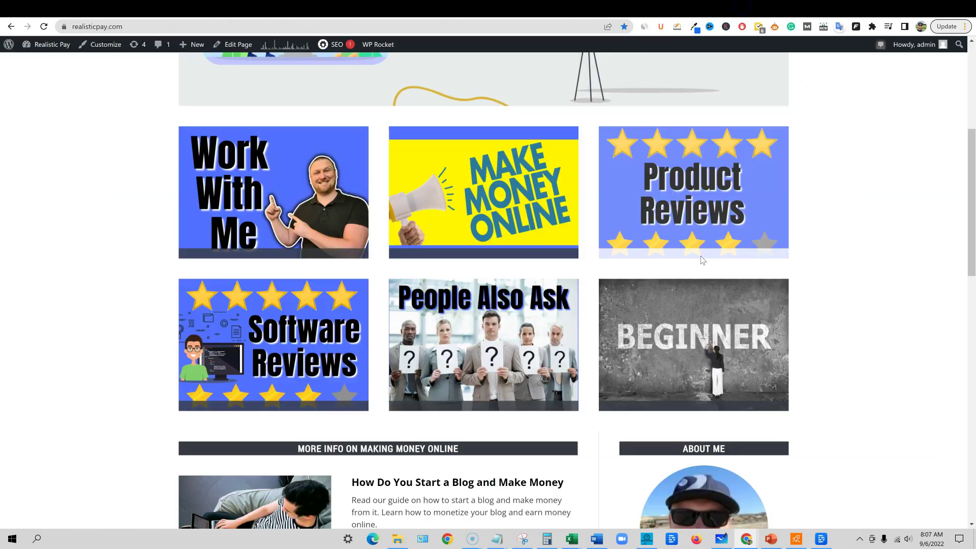
{"action": "scroll", "coordinate": [702, 260], "scroll_direction": "up", "scroll_amount": 5}
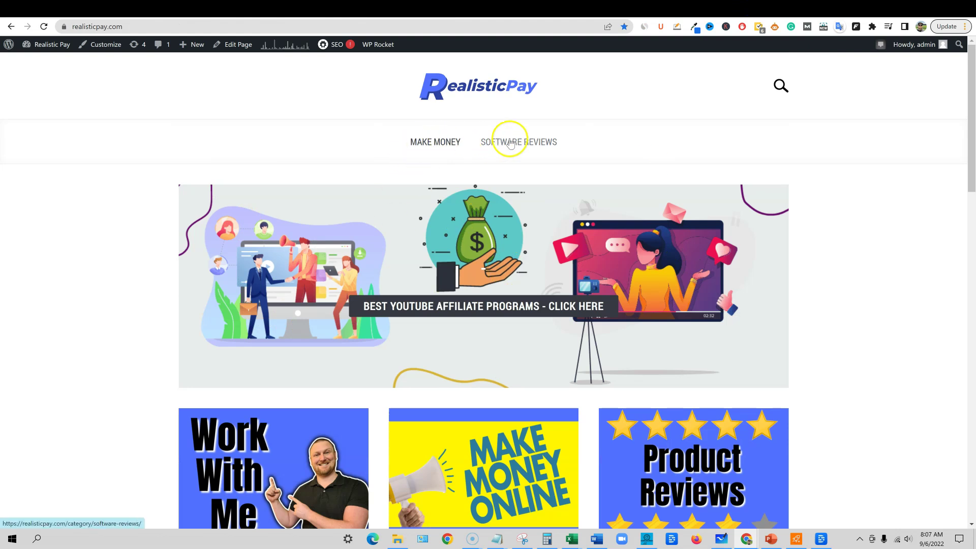
{"action": "scroll", "coordinate": [459, 237], "scroll_direction": "down", "scroll_amount": 1}
{"action": "scroll", "coordinate": [459, 237], "scroll_direction": "down", "scroll_amount": 2}
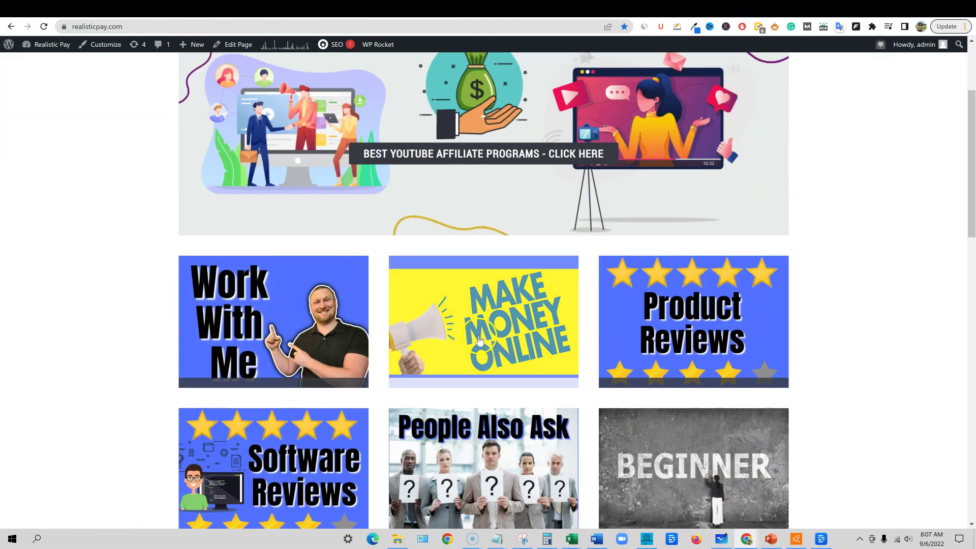
{"action": "scroll", "coordinate": [543, 186], "scroll_direction": "down", "scroll_amount": 5}
{"action": "scroll", "coordinate": [542, 186], "scroll_direction": "up", "scroll_amount": 3}
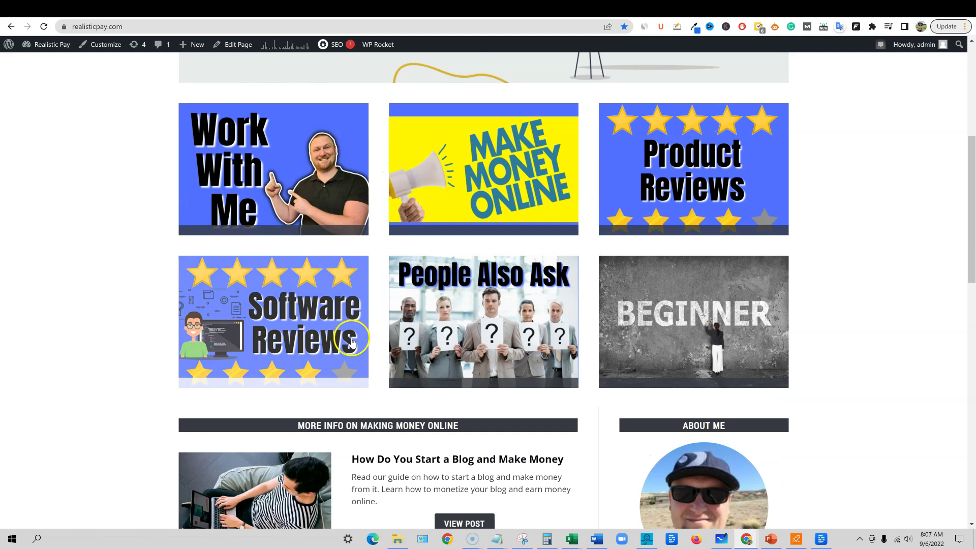
{"action": "scroll", "coordinate": [469, 353], "scroll_direction": "up", "scroll_amount": 1}
{"action": "scroll", "coordinate": [349, 262], "scroll_direction": "down", "scroll_amount": 15}
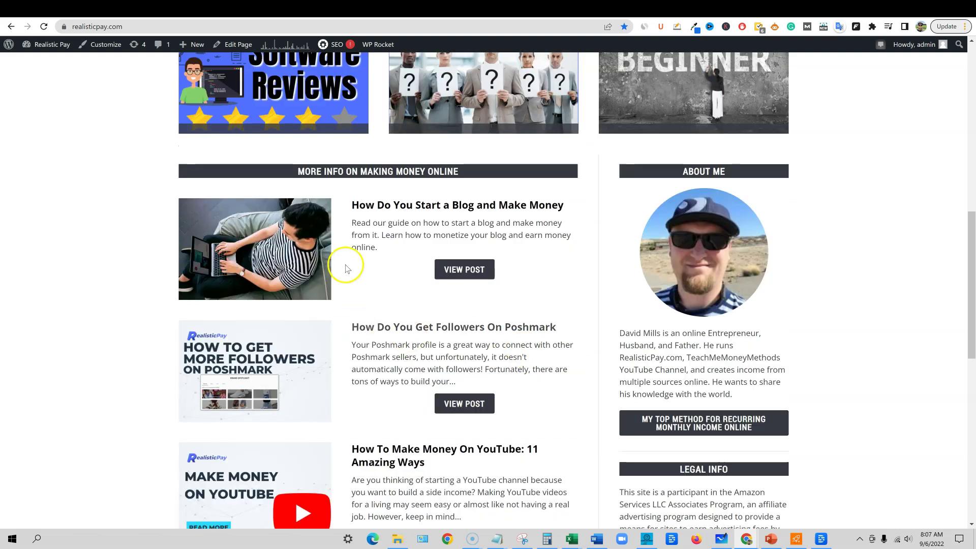
{"action": "scroll", "coordinate": [634, 455], "scroll_direction": "up", "scroll_amount": 20}
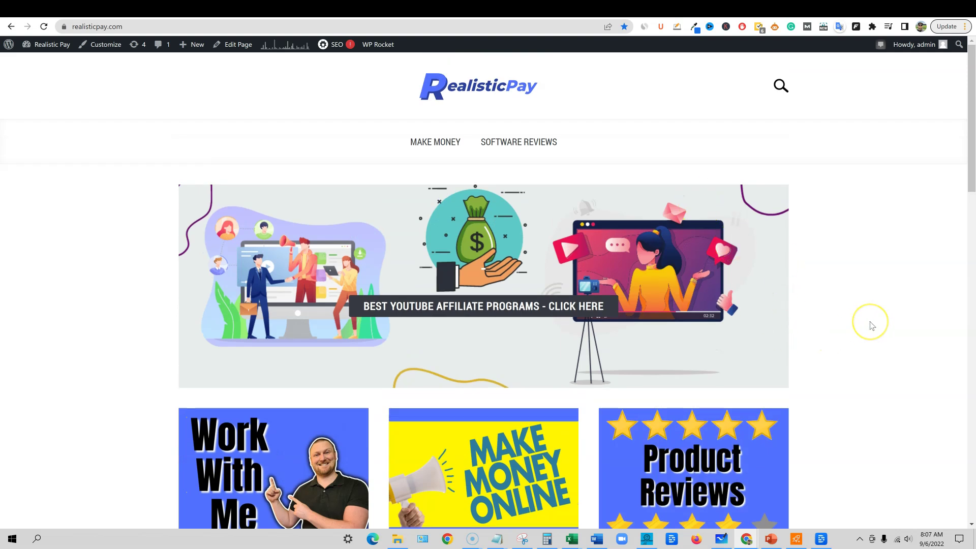
{"action": "scroll", "coordinate": [667, 246], "scroll_direction": "down", "scroll_amount": 8}
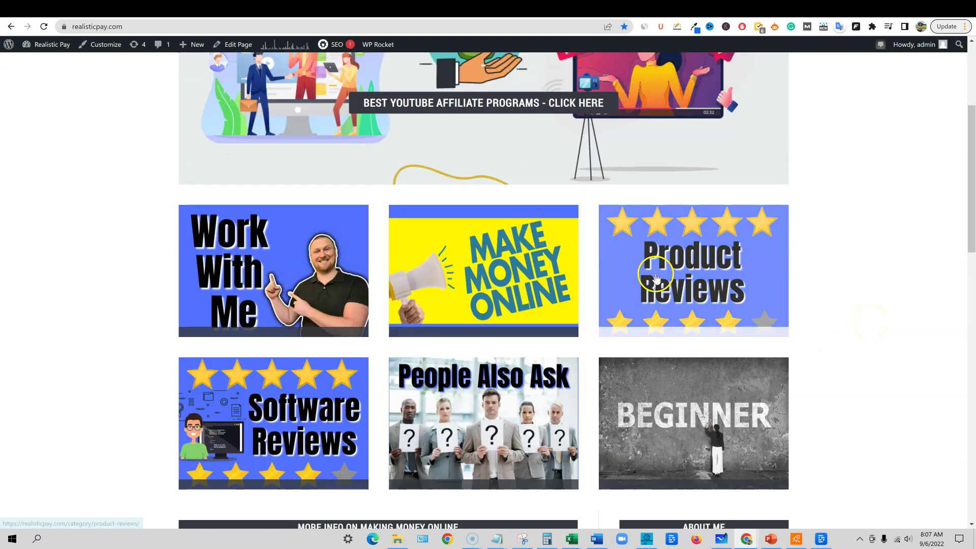
{"action": "scroll", "coordinate": [604, 305], "scroll_direction": "down", "scroll_amount": 9}
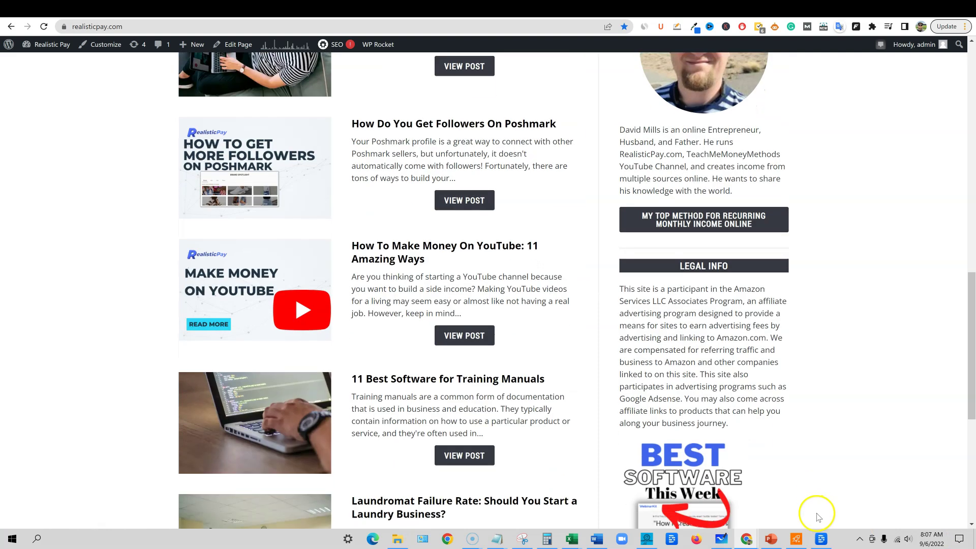
{"action": "scroll", "coordinate": [846, 508], "scroll_direction": "up", "scroll_amount": 17}
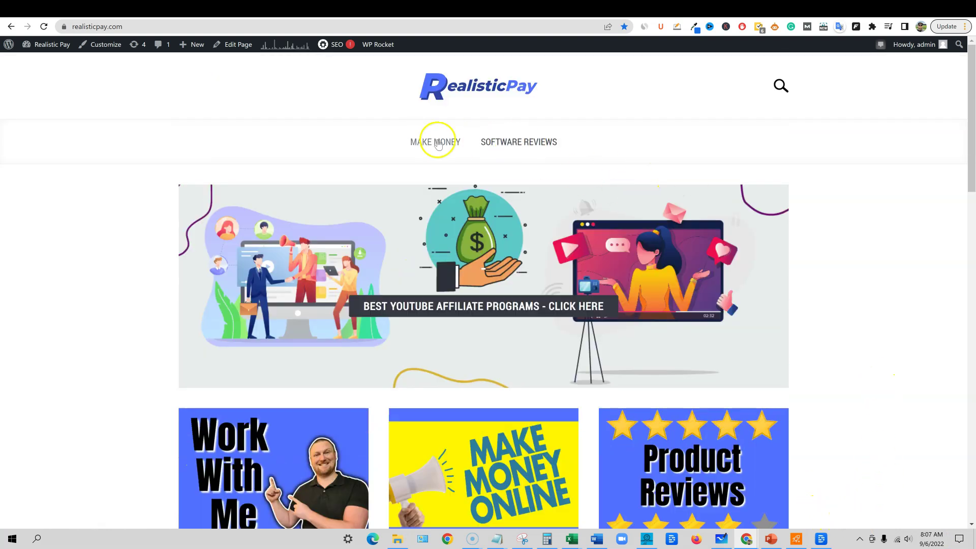
{"action": "left_click", "coordinate": [787, 10]}
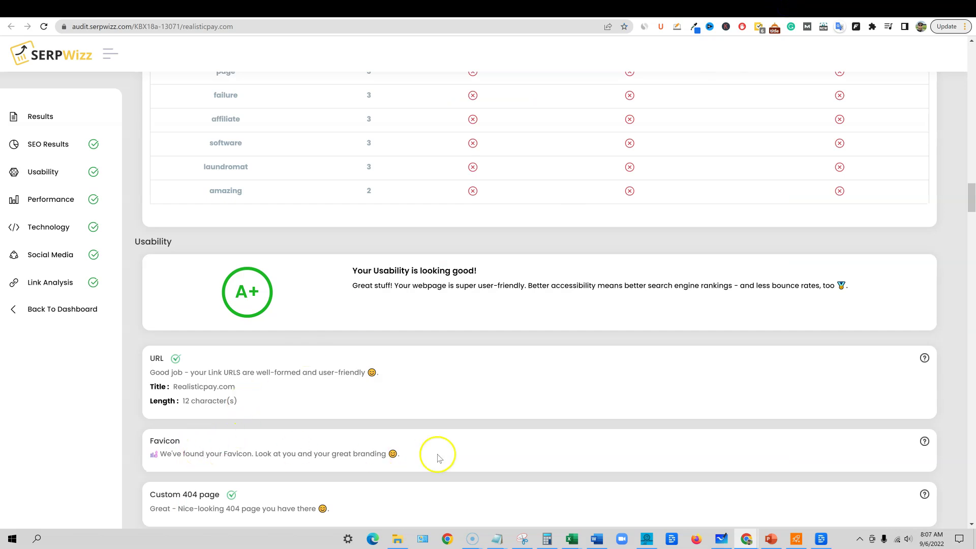
Review the Usability checks down to Domain Availability, highlighting realisticpay.net, realisticpay.biz and realisticpay.org
{"action": "scroll", "coordinate": [436, 453], "scroll_direction": "down", "scroll_amount": 4}
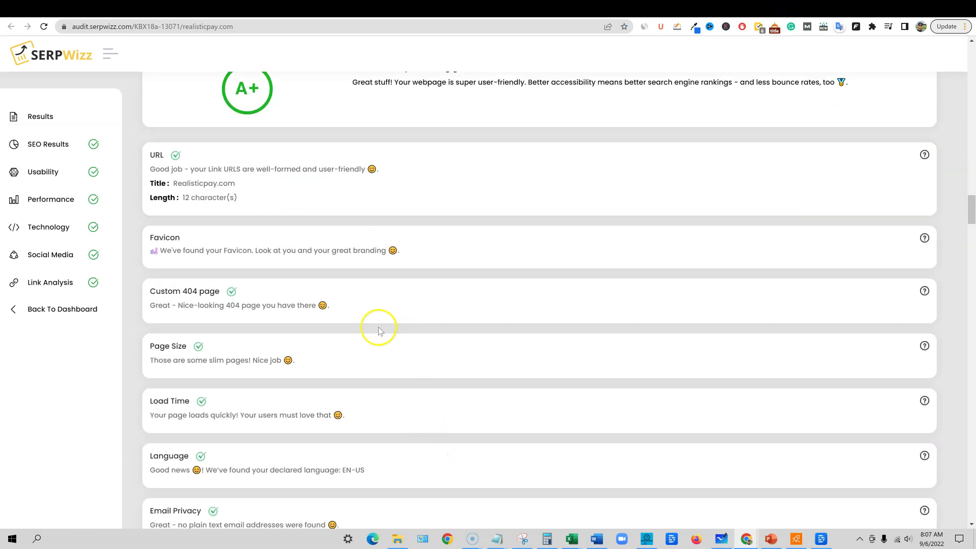
{"action": "scroll", "coordinate": [375, 331], "scroll_direction": "down", "scroll_amount": 12}
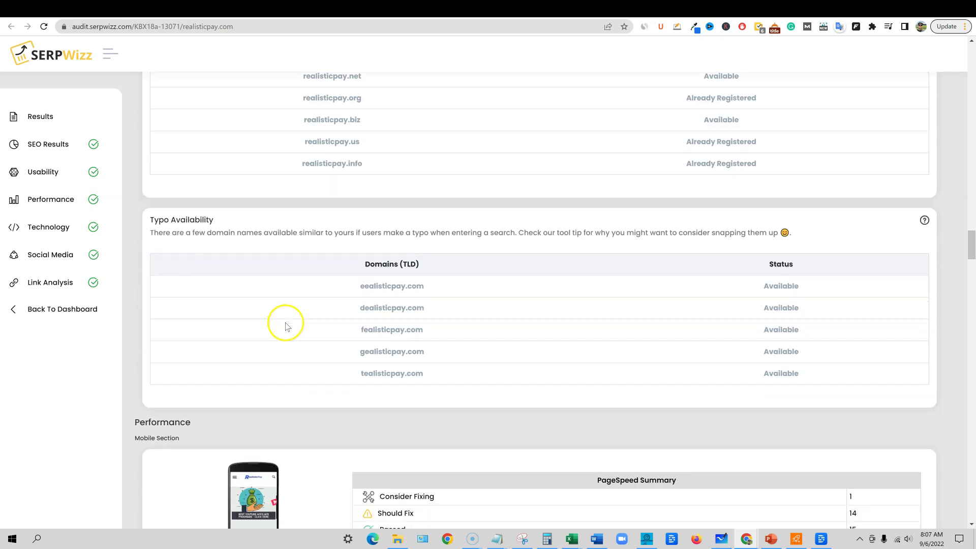
{"action": "scroll", "coordinate": [283, 322], "scroll_direction": "up", "scroll_amount": 4}
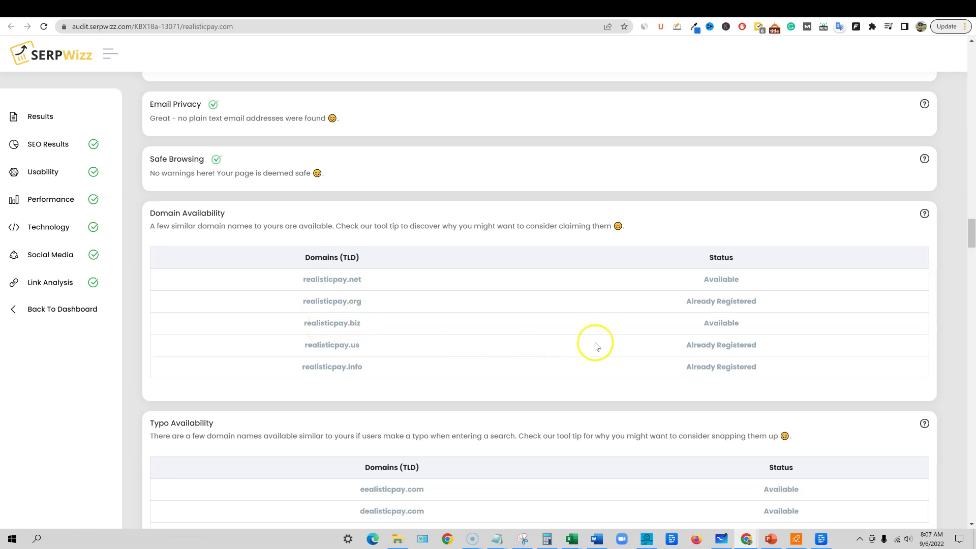
{"action": "left_click_drag", "start_coordinate": [366, 283], "coordinate": [295, 277]}
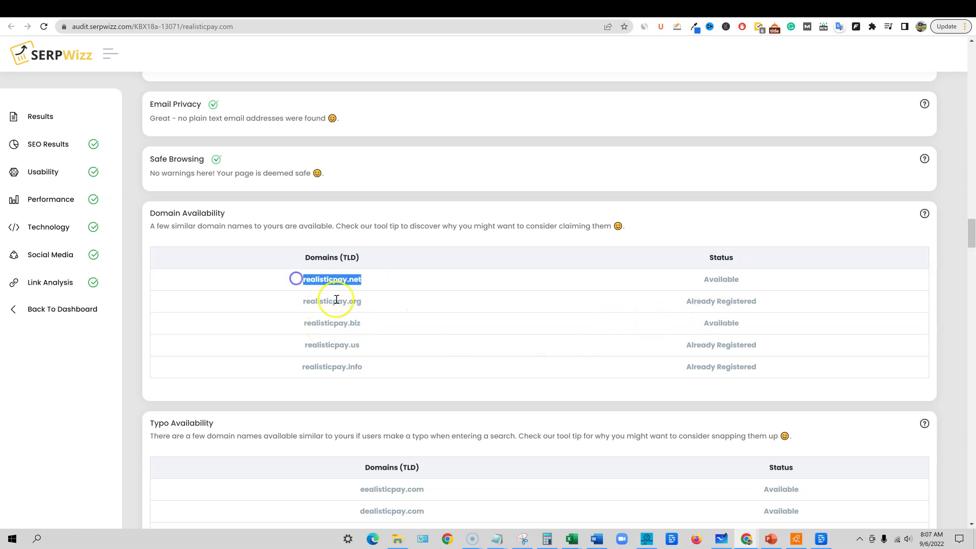
{"action": "left_click_drag", "start_coordinate": [382, 326], "coordinate": [253, 323]}
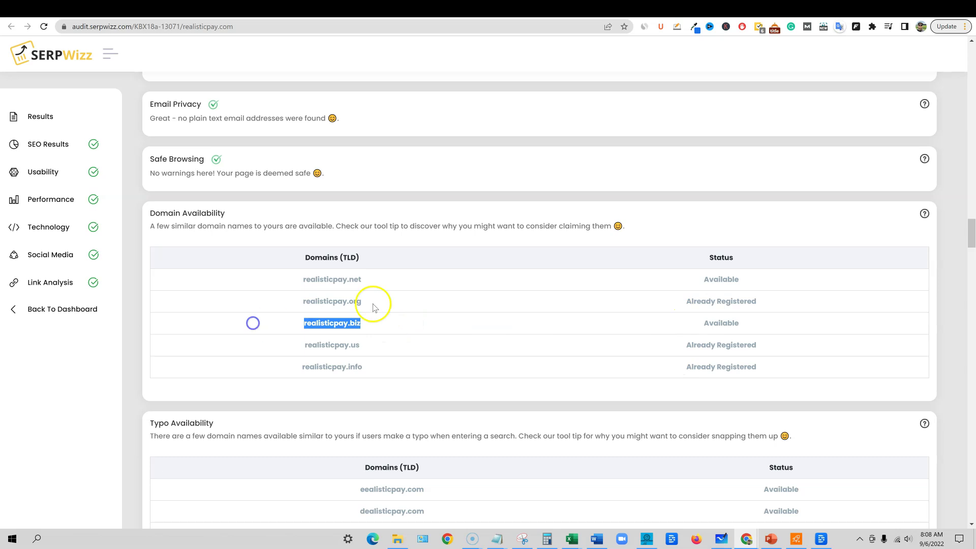
{"action": "left_click_drag", "start_coordinate": [397, 301], "coordinate": [322, 301]}
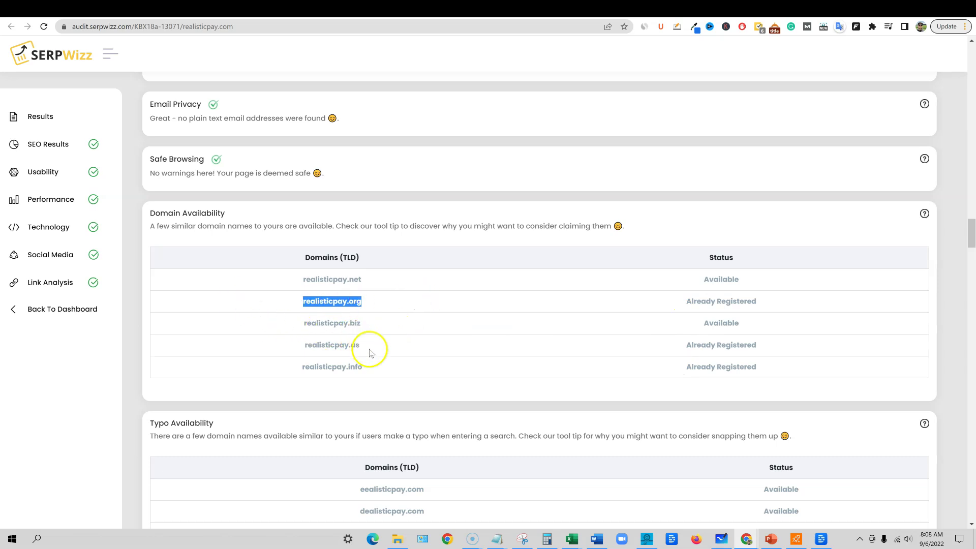
Read the Typo Availability table of similar misspelled domains and their statuses
{"action": "scroll", "coordinate": [384, 360], "scroll_direction": "down", "scroll_amount": 5}
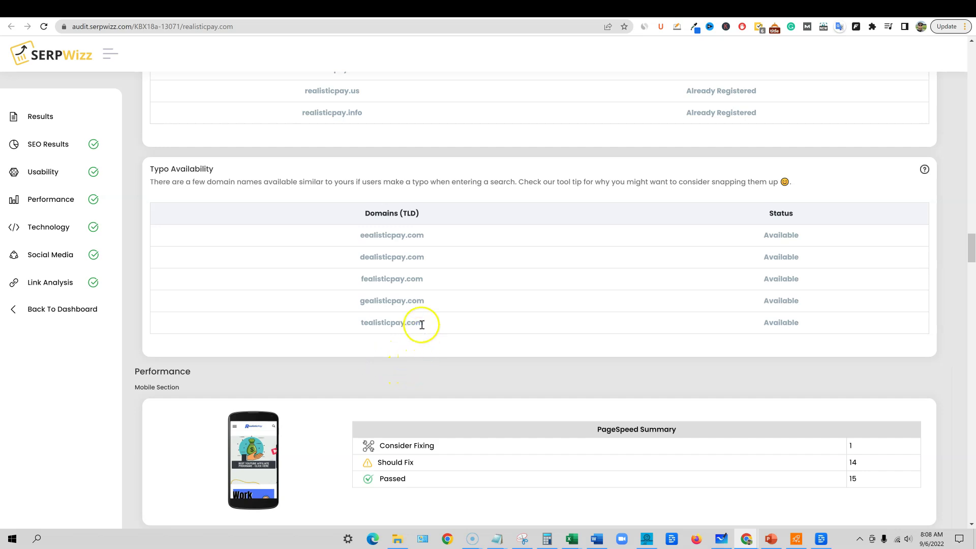
{"action": "scroll", "coordinate": [422, 324], "scroll_direction": "down", "scroll_amount": 3}
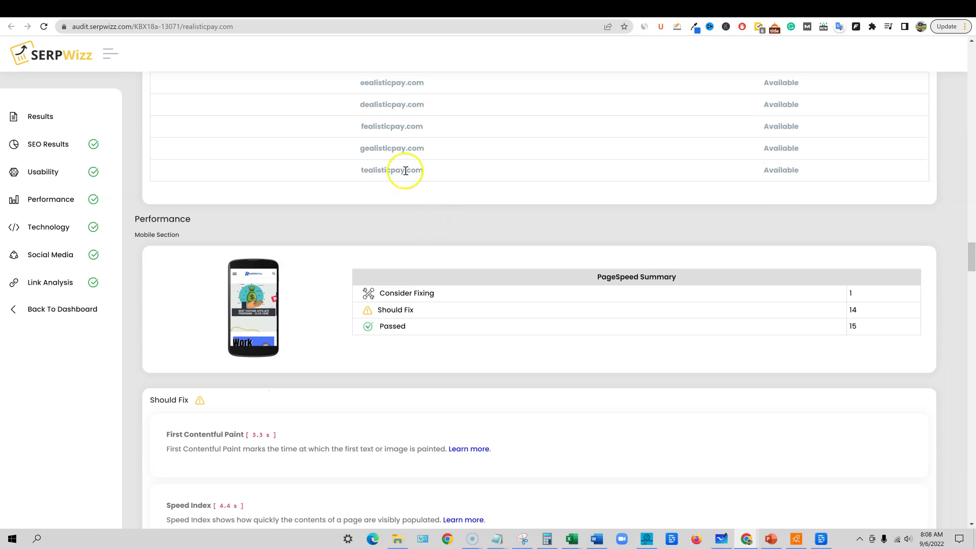
{"action": "scroll", "coordinate": [400, 197], "scroll_direction": "up", "scroll_amount": 4}
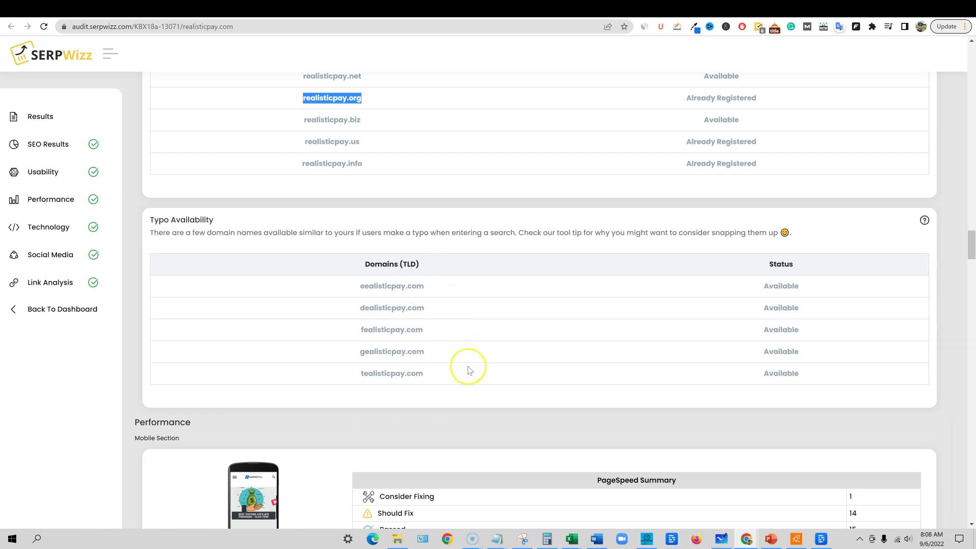
Review the mobile PageSpeed Summary in the Performance section, highlighting part of the Consider Fixing row
{"action": "scroll", "coordinate": [462, 370], "scroll_direction": "down", "scroll_amount": 2}
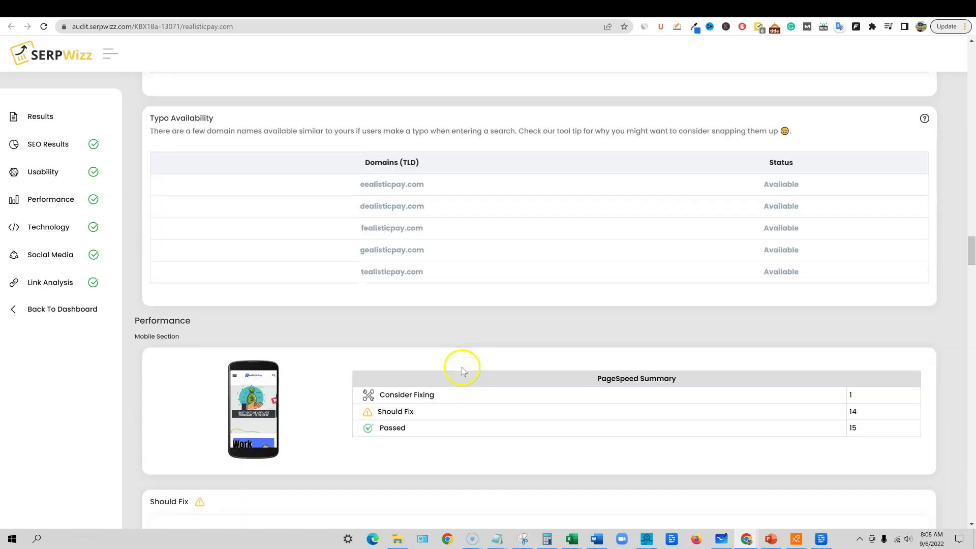
{"action": "scroll", "coordinate": [418, 376], "scroll_direction": "down", "scroll_amount": 1}
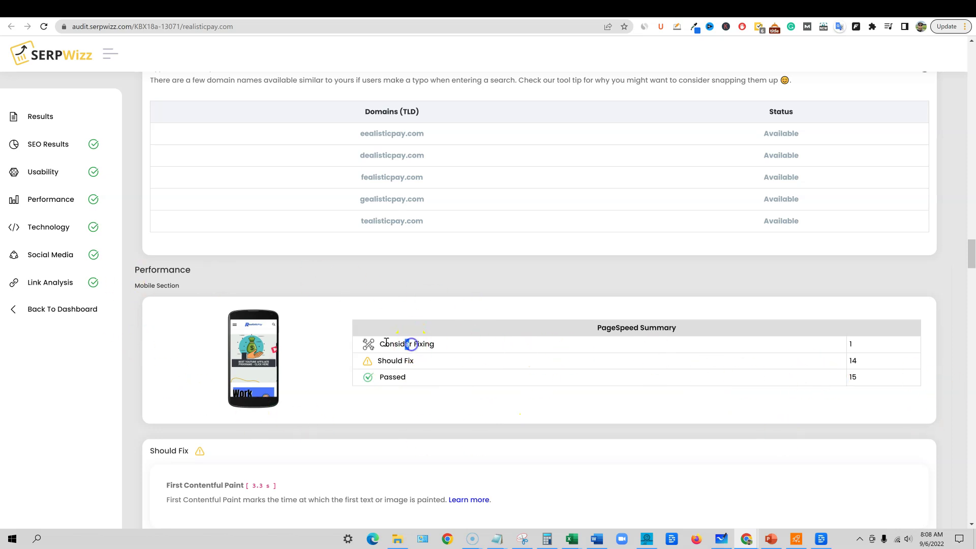
{"action": "left_click_drag", "start_coordinate": [414, 344], "coordinate": [420, 345]}
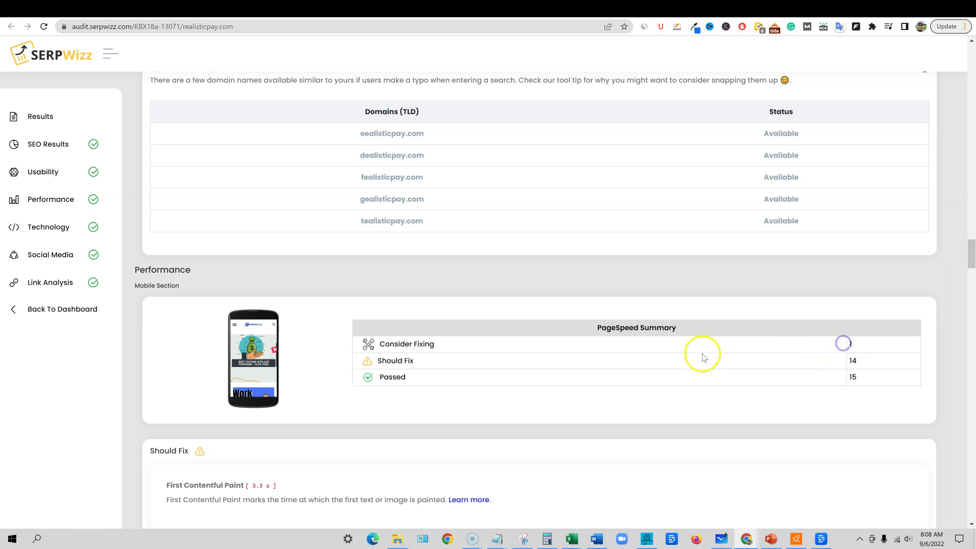
{"action": "left_click_drag", "start_coordinate": [400, 346], "coordinate": [404, 347]}
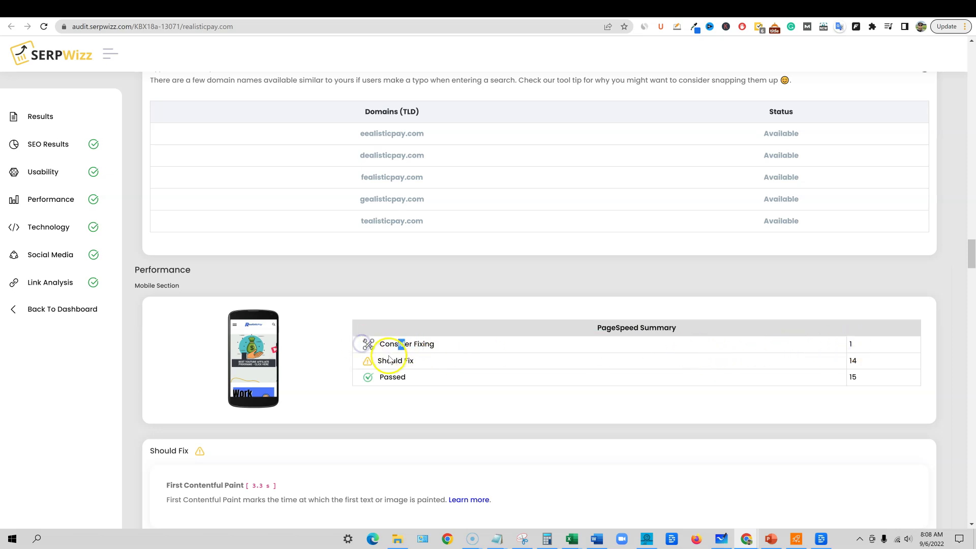
Read the mobile Should Fix and Consider Fixing items, highlighting the First Contentful Paint and Reduce JavaScript execution time descriptions
{"action": "scroll", "coordinate": [392, 356], "scroll_direction": "down", "scroll_amount": 4}
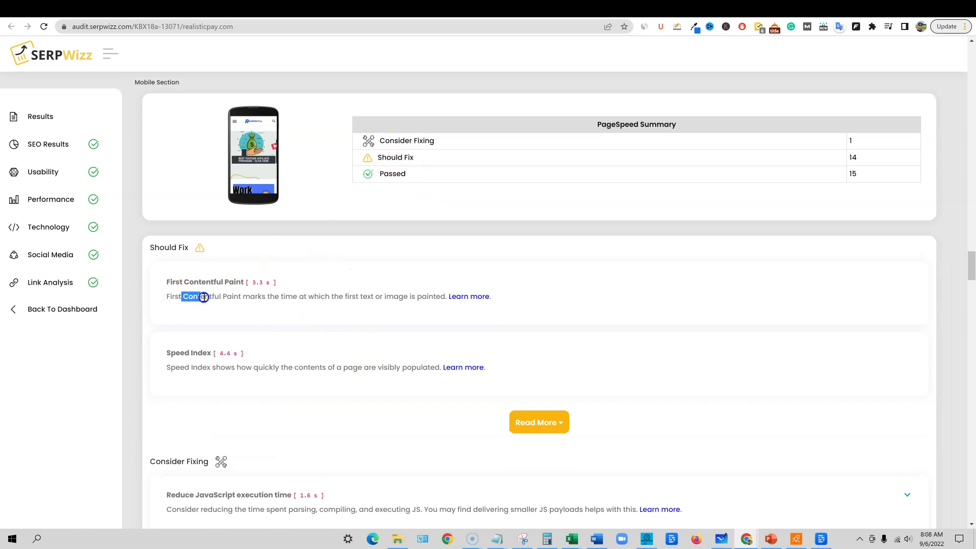
{"action": "left_click_drag", "start_coordinate": [341, 298], "coordinate": [435, 297]}
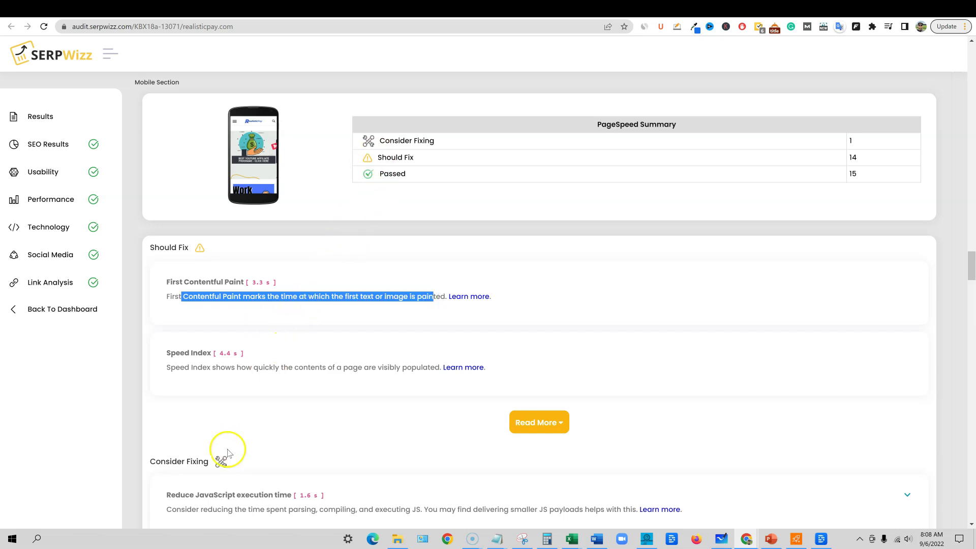
{"action": "scroll", "coordinate": [227, 453], "scroll_direction": "down", "scroll_amount": 2}
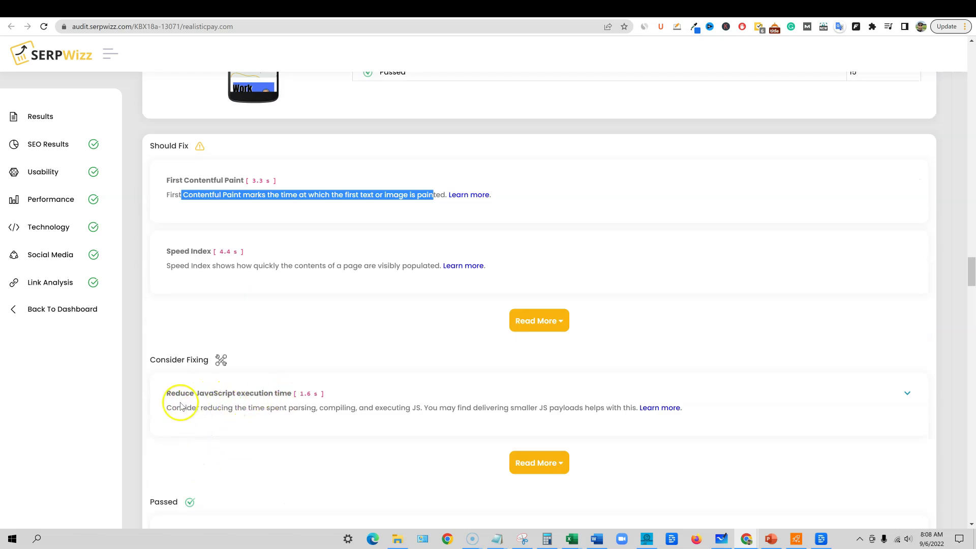
{"action": "left_click_drag", "start_coordinate": [166, 407], "coordinate": [766, 414]}
{"action": "left_click_drag", "start_coordinate": [166, 407], "coordinate": [742, 411]}
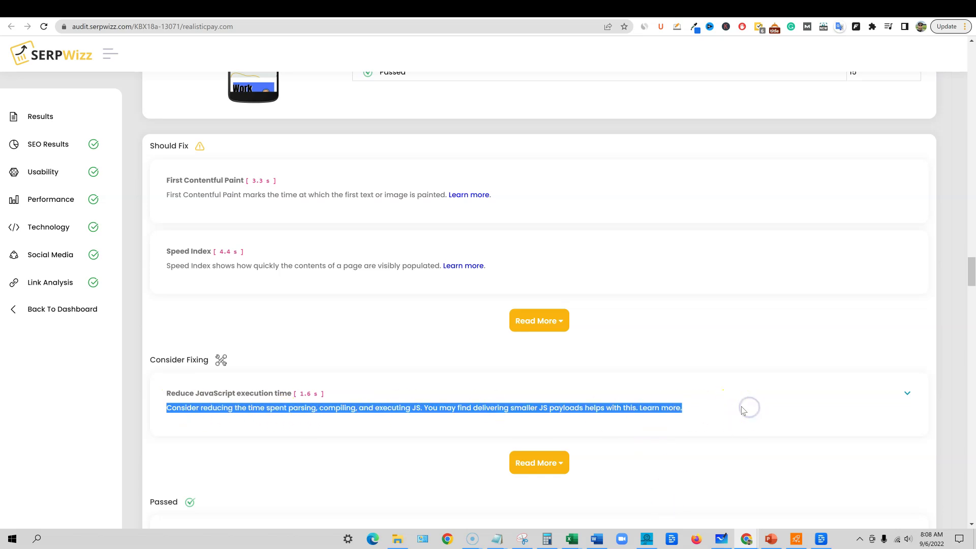
{"action": "left_click", "coordinate": [742, 410]}
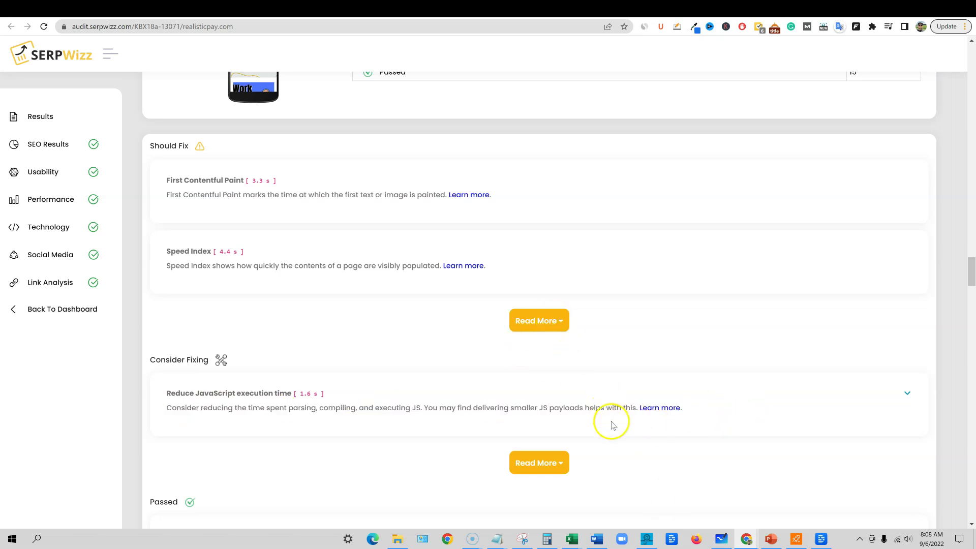
Expand the full mobile Should Fix list and look through its performance items
{"action": "scroll", "coordinate": [612, 426], "scroll_direction": "down", "scroll_amount": 2}
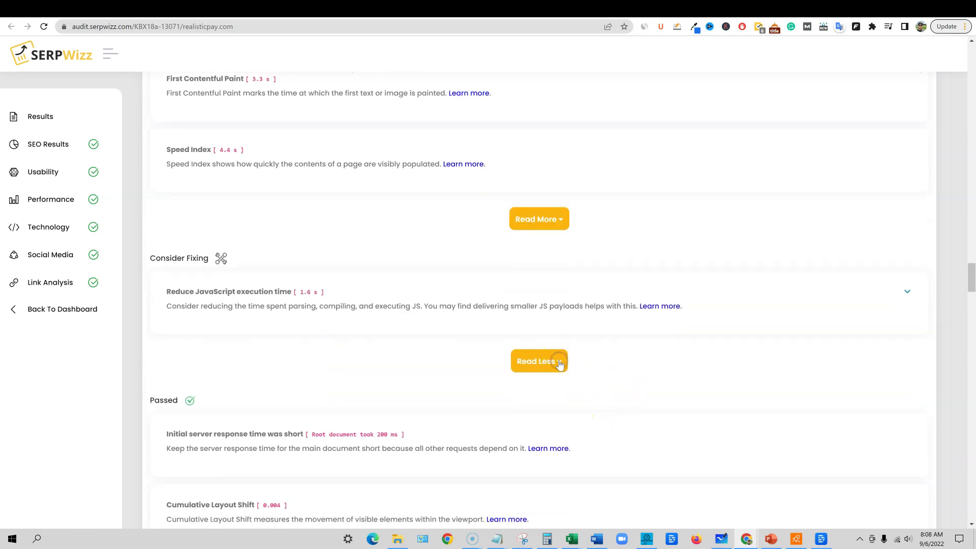
{"action": "left_click", "coordinate": [562, 217]}
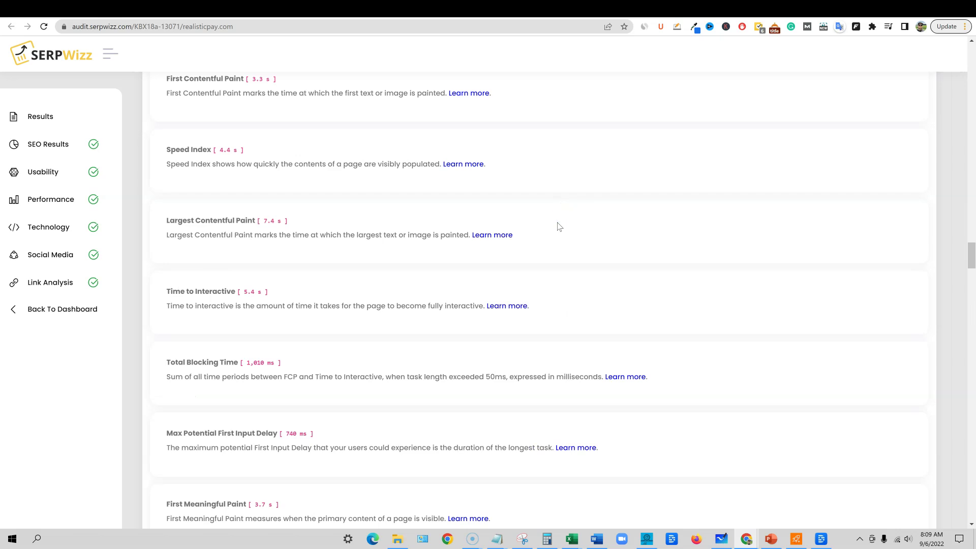
{"action": "scroll", "coordinate": [551, 286], "scroll_direction": "up", "scroll_amount": 6}
{"action": "scroll", "coordinate": [488, 315], "scroll_direction": "down", "scroll_amount": 15}
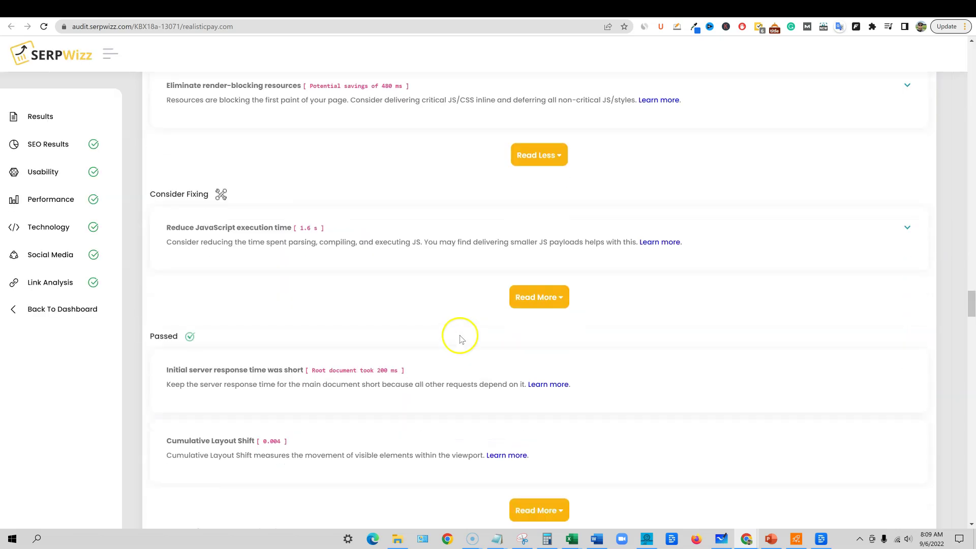
Review the desktop PageSpeed Summary and the Page Speed Info and Page Size Info charts
{"action": "scroll", "coordinate": [462, 339], "scroll_direction": "down", "scroll_amount": 8}
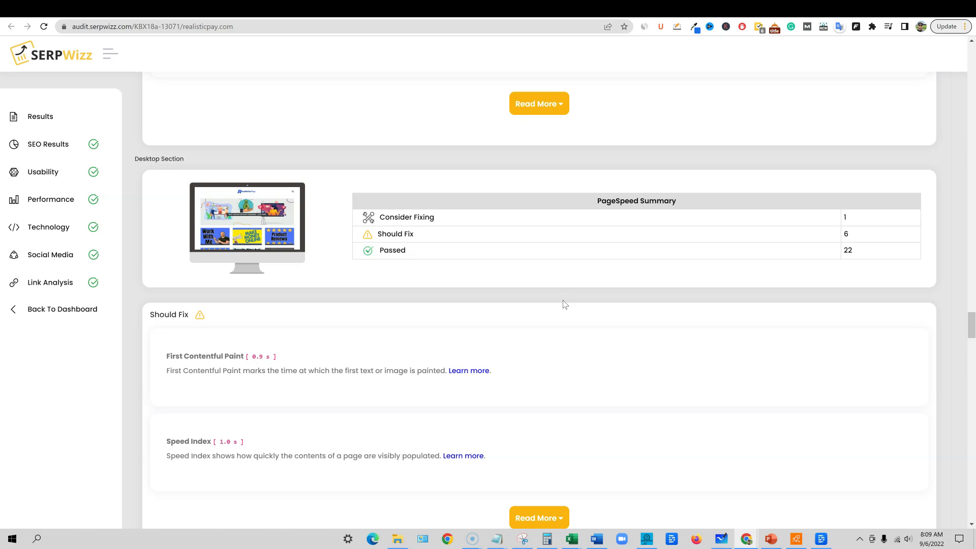
{"action": "scroll", "coordinate": [564, 304], "scroll_direction": "down", "scroll_amount": 15}
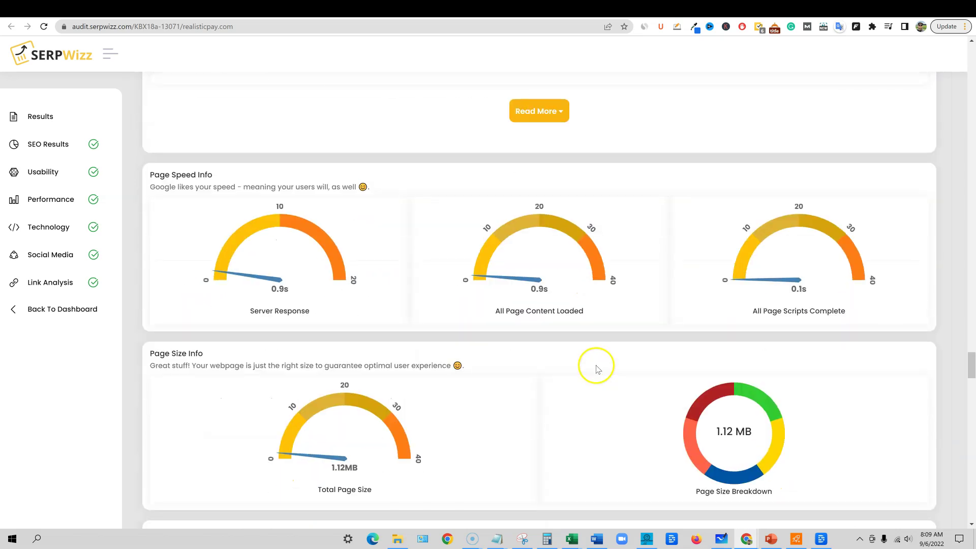
Review the Number of Resources table, then the Technology grade, Server Details and Speed Tips in the audit report
{"action": "scroll", "coordinate": [597, 367], "scroll_direction": "down", "scroll_amount": 1}
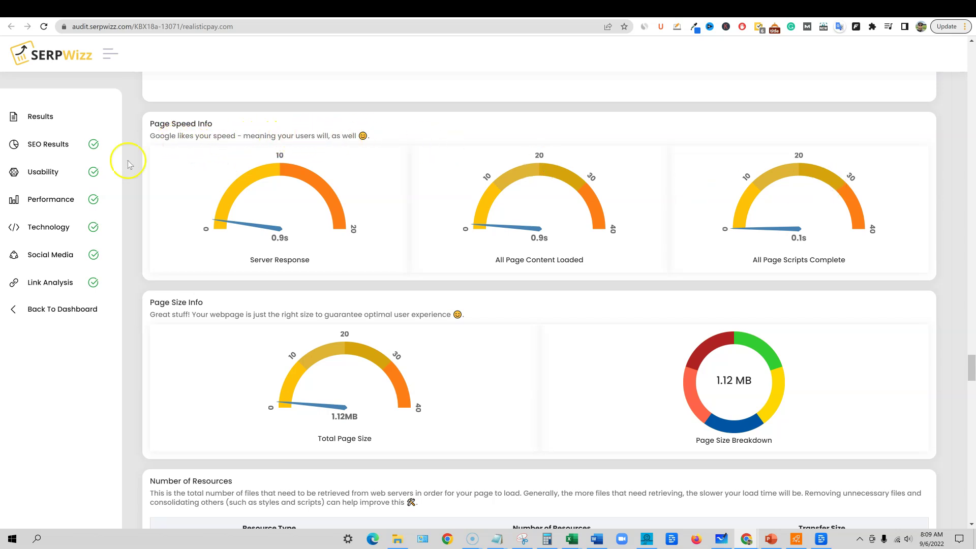
{"action": "scroll", "coordinate": [464, 403], "scroll_direction": "down", "scroll_amount": 6}
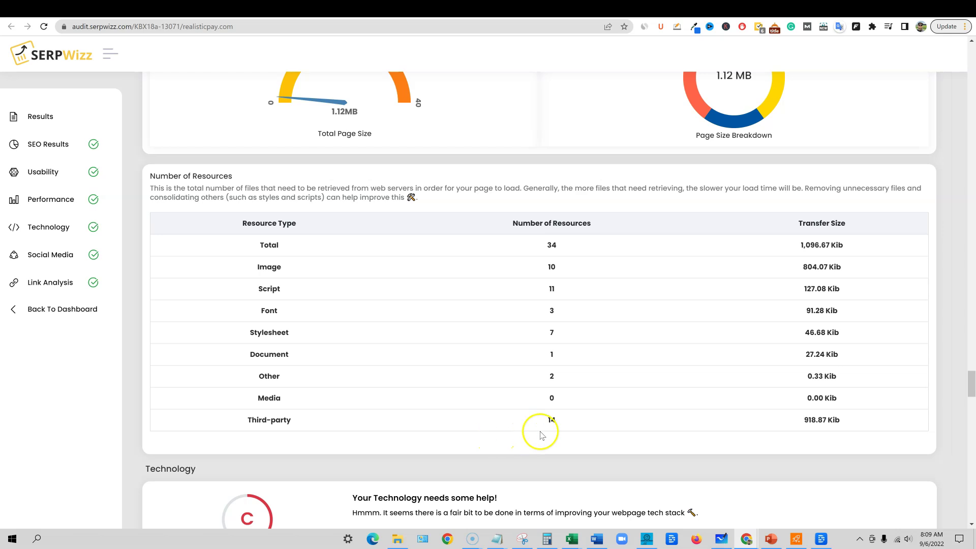
{"action": "scroll", "coordinate": [443, 395], "scroll_direction": "down", "scroll_amount": 5}
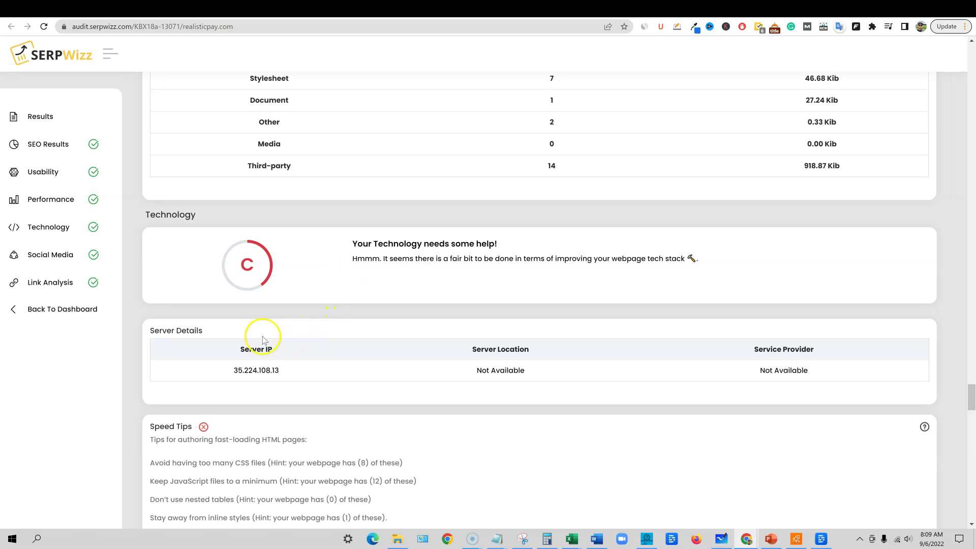
{"action": "scroll", "coordinate": [264, 340], "scroll_direction": "down", "scroll_amount": 1}
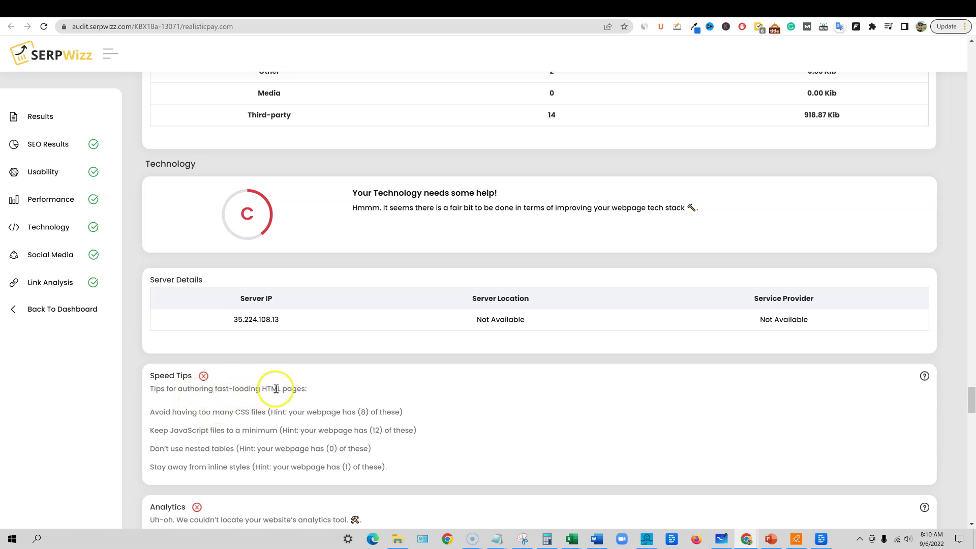
{"action": "scroll", "coordinate": [198, 364], "scroll_direction": "down", "scroll_amount": 4}
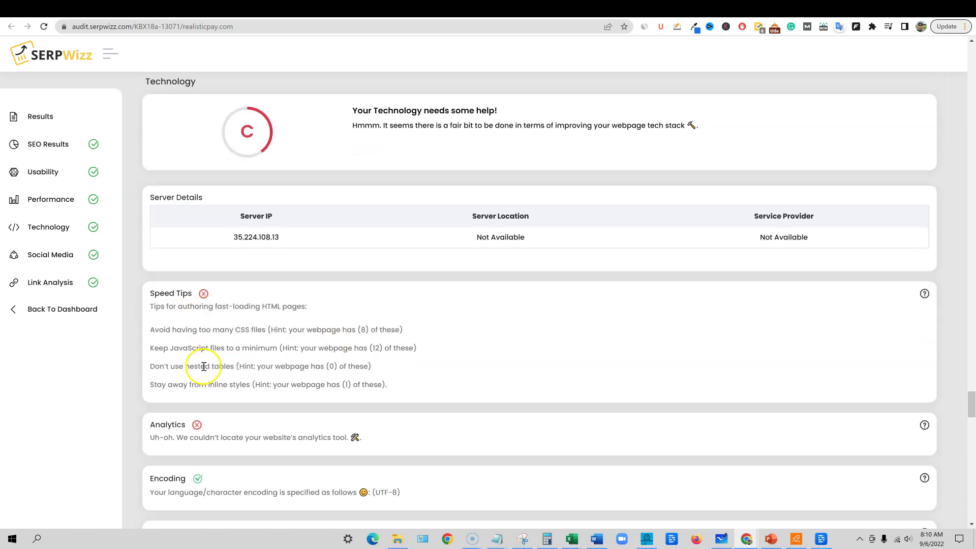
{"action": "scroll", "coordinate": [204, 363], "scroll_direction": "up", "scroll_amount": 1}
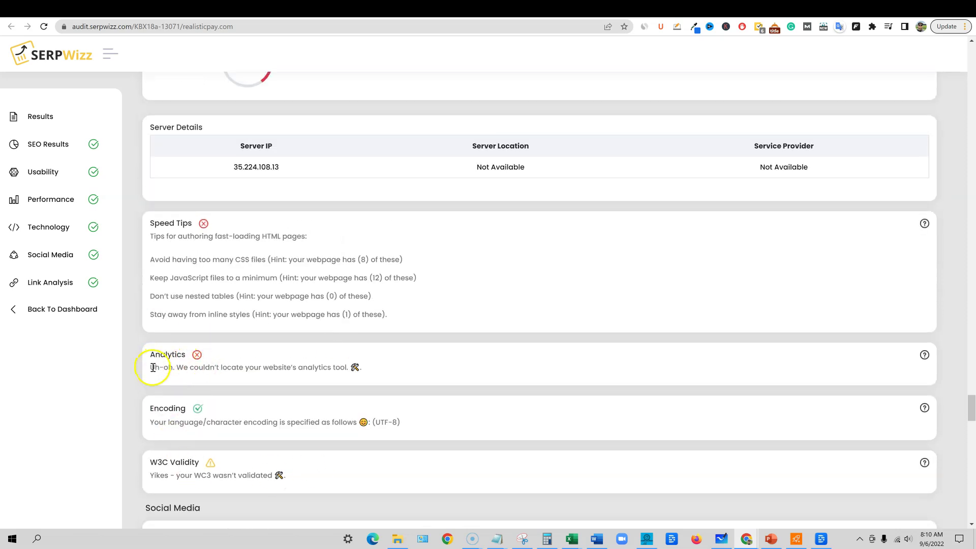
Examine the Technology section's Analytics and Speed Tips cards, highlighting the Analytics message and the JavaScript files tip, and clear the highlighting
{"action": "left_click_drag", "start_coordinate": [264, 369], "coordinate": [314, 373]}
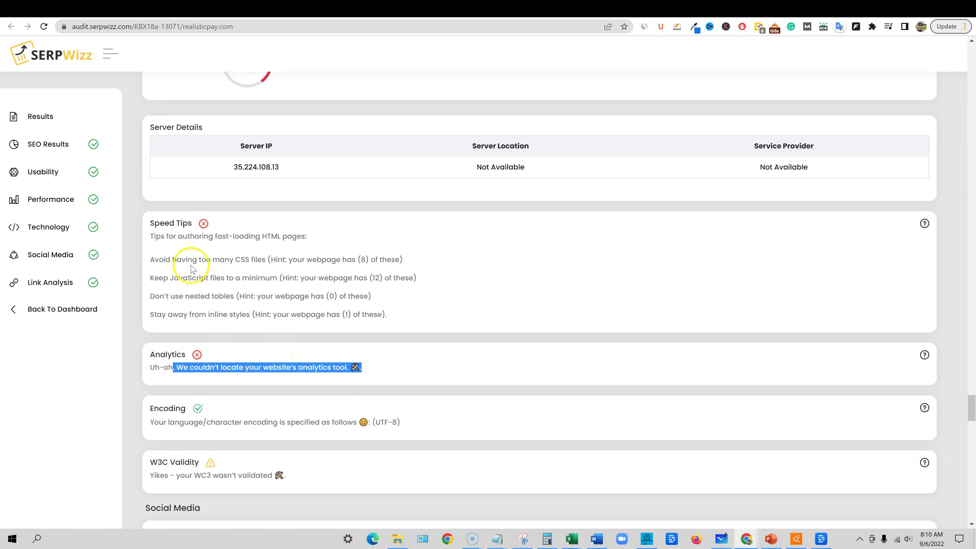
{"action": "left_click", "coordinate": [241, 315]}
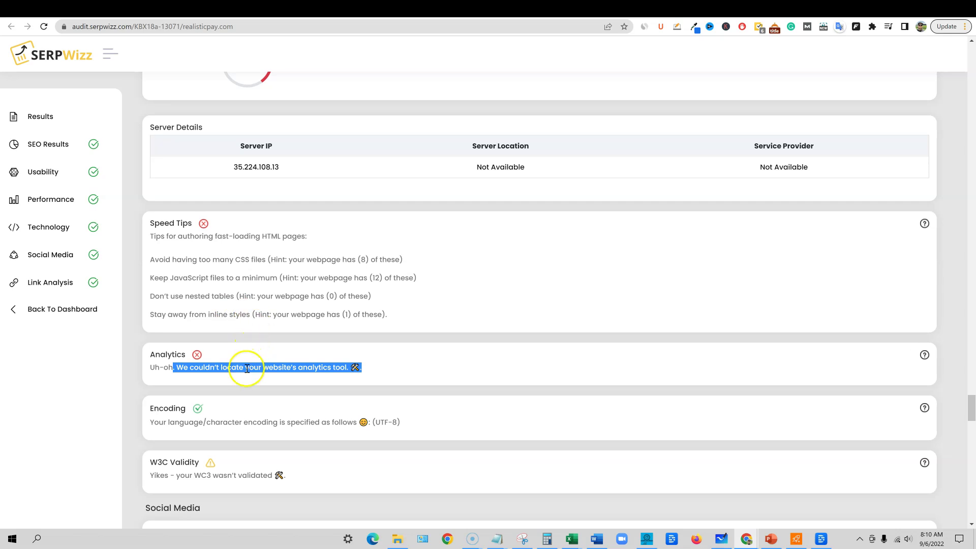
{"action": "left_click", "coordinate": [361, 370]}
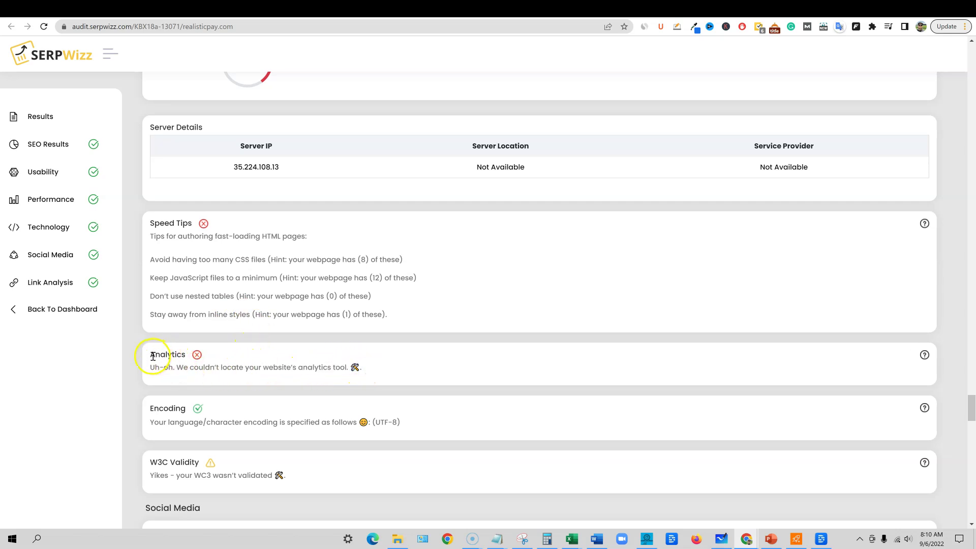
{"action": "left_click_drag", "start_coordinate": [152, 355], "coordinate": [371, 371]}
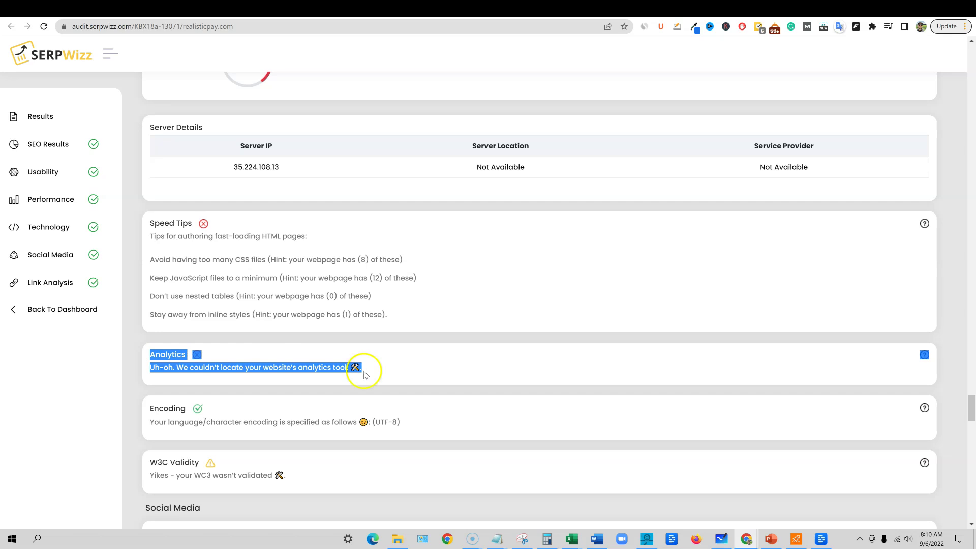
{"action": "left_click_drag", "start_coordinate": [169, 278], "coordinate": [345, 287]}
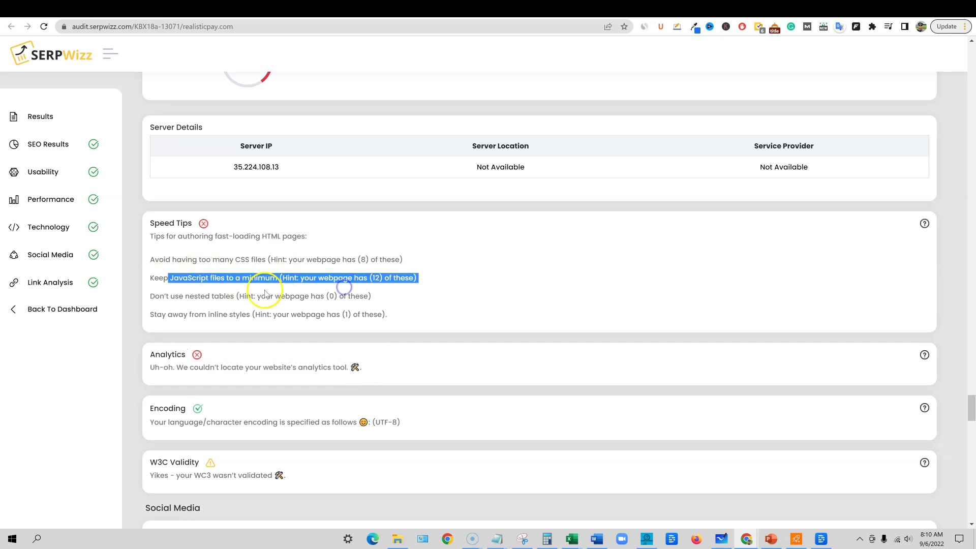
{"action": "scroll", "coordinate": [265, 294], "scroll_direction": "up", "scroll_amount": 3}
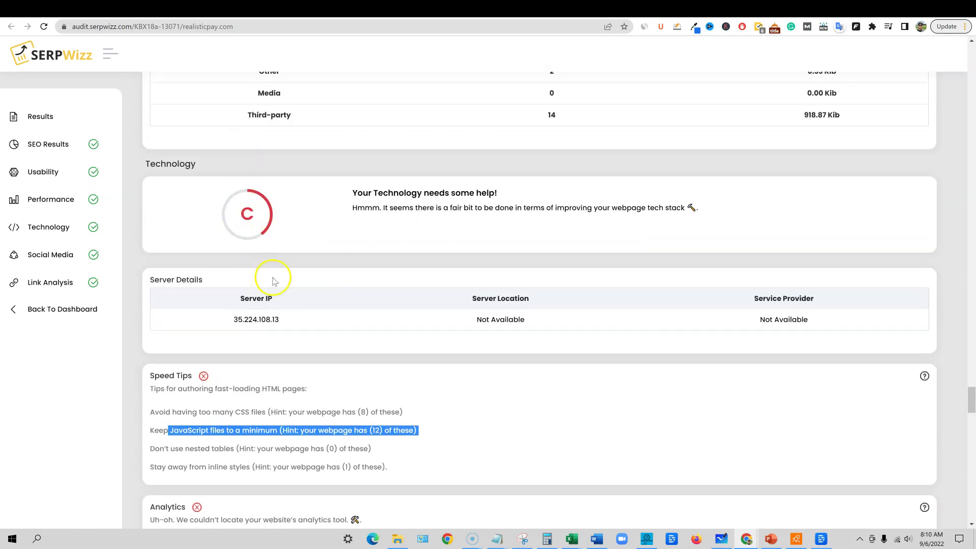
{"action": "scroll", "coordinate": [413, 406], "scroll_direction": "down", "scroll_amount": 1}
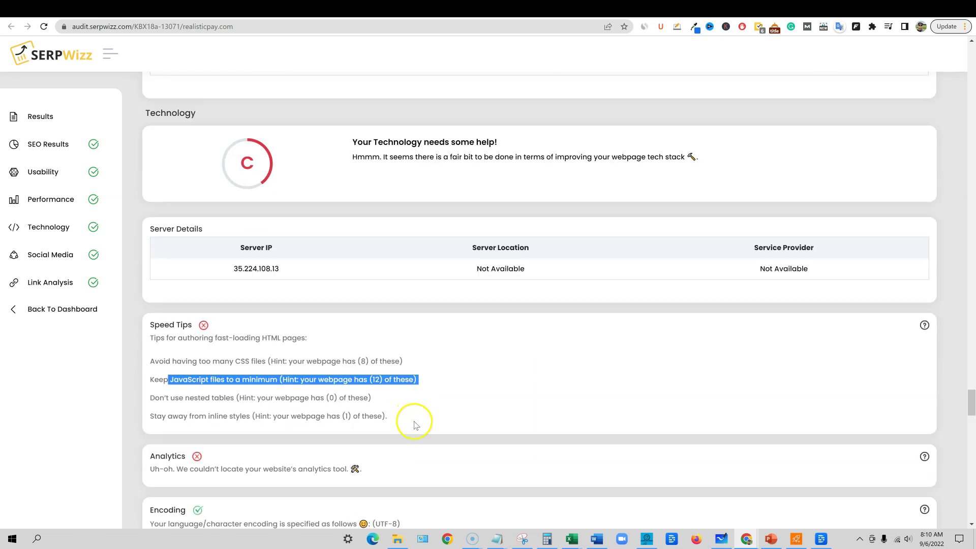
{"action": "left_click", "coordinate": [395, 416]}
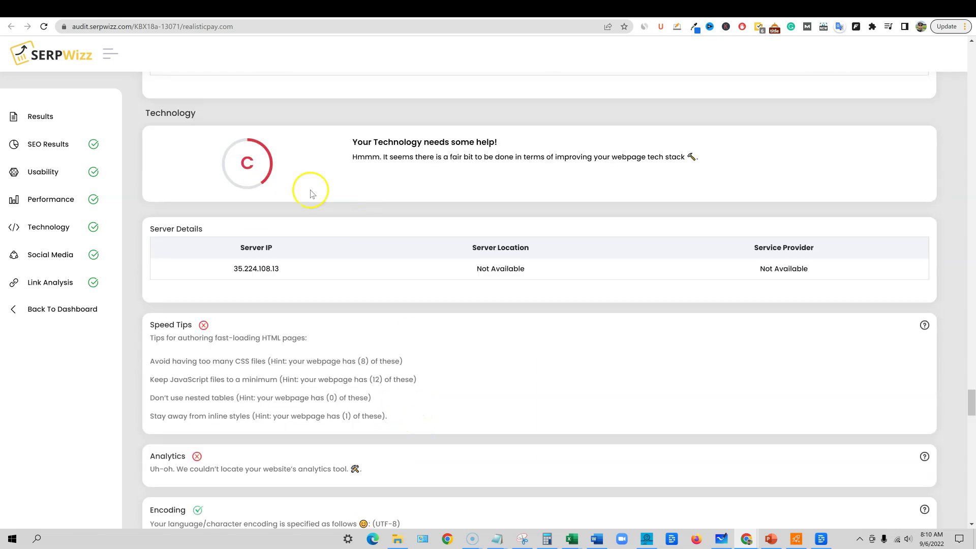
Review the Encoding and W3C Validity checks, the Social Media links table and the Link Analysis grade
{"action": "scroll", "coordinate": [392, 470], "scroll_direction": "down", "scroll_amount": 5}
{"action": "scroll", "coordinate": [390, 471], "scroll_direction": "down", "scroll_amount": 2}
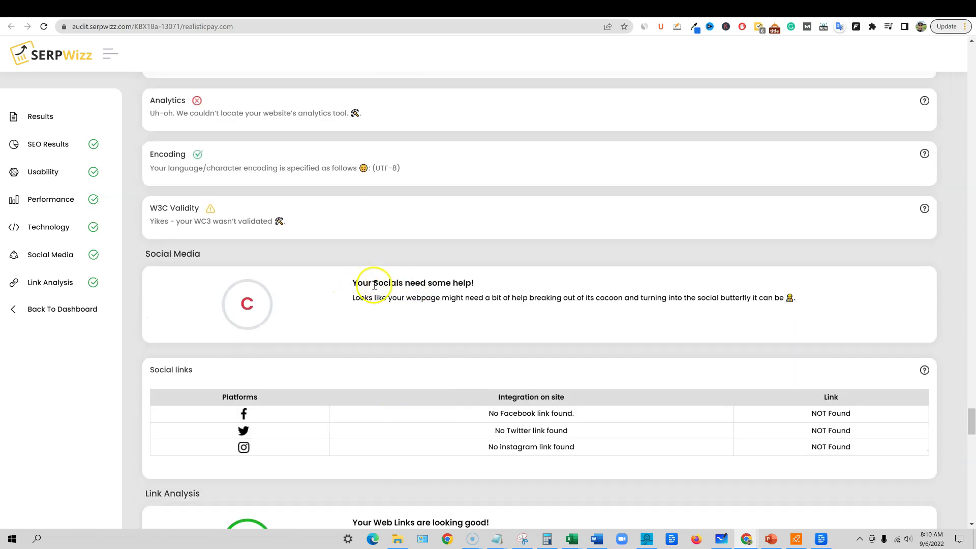
{"action": "scroll", "coordinate": [406, 359], "scroll_direction": "down", "scroll_amount": 4}
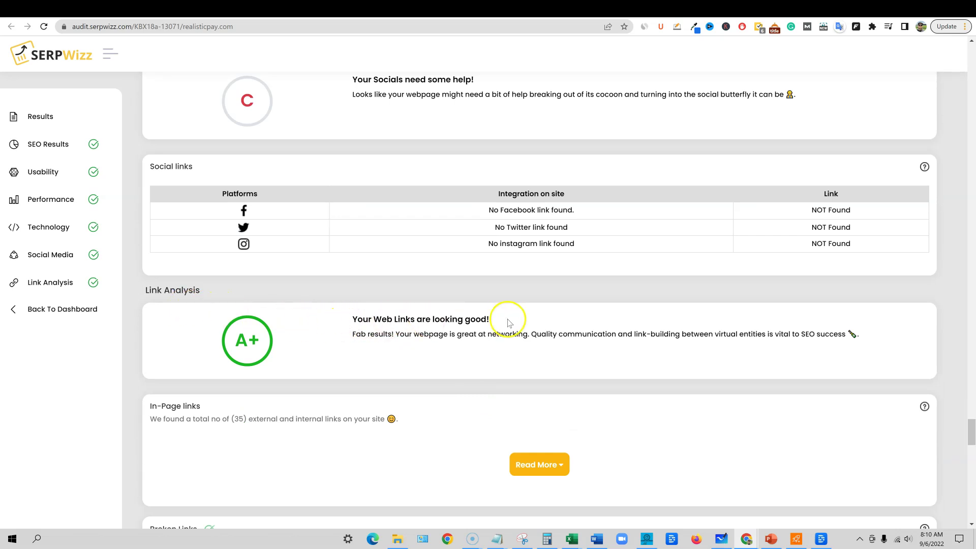
{"action": "scroll", "coordinate": [337, 381], "scroll_direction": "down", "scroll_amount": 4}
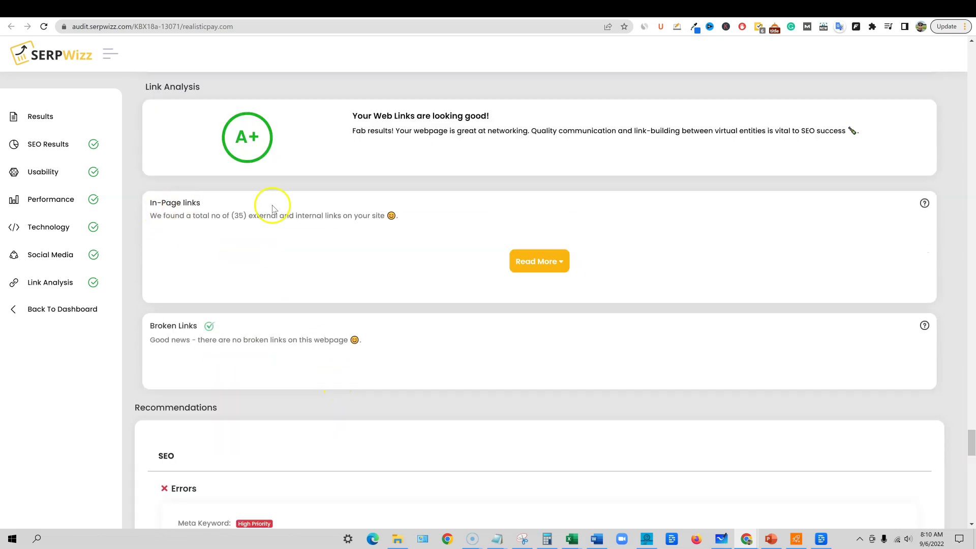
Expand the In-Page links list, look through its anchors, types and follow attributes, and collapse it again
{"action": "left_click", "coordinate": [564, 262]}
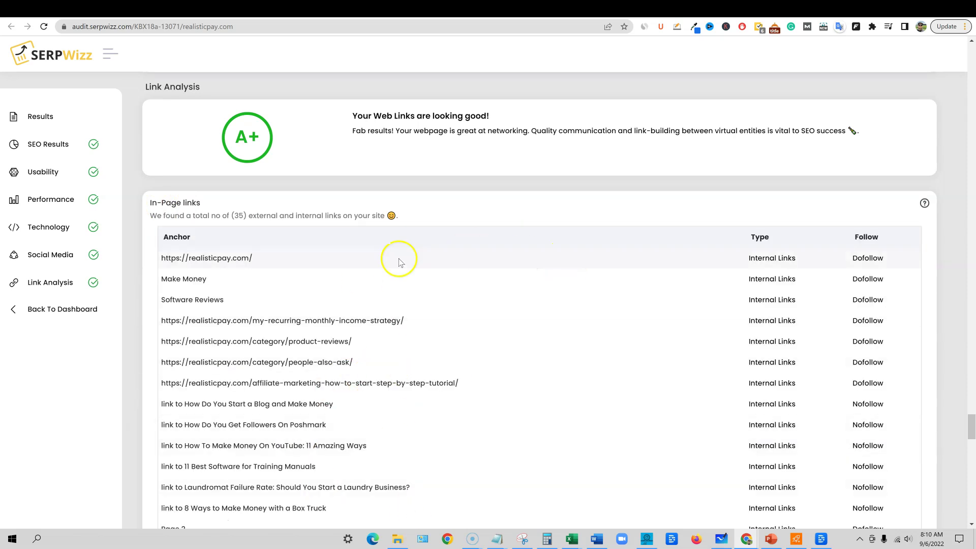
{"action": "scroll", "coordinate": [459, 310], "scroll_direction": "down", "scroll_amount": 10}
{"action": "scroll", "coordinate": [524, 316], "scroll_direction": "up", "scroll_amount": 4}
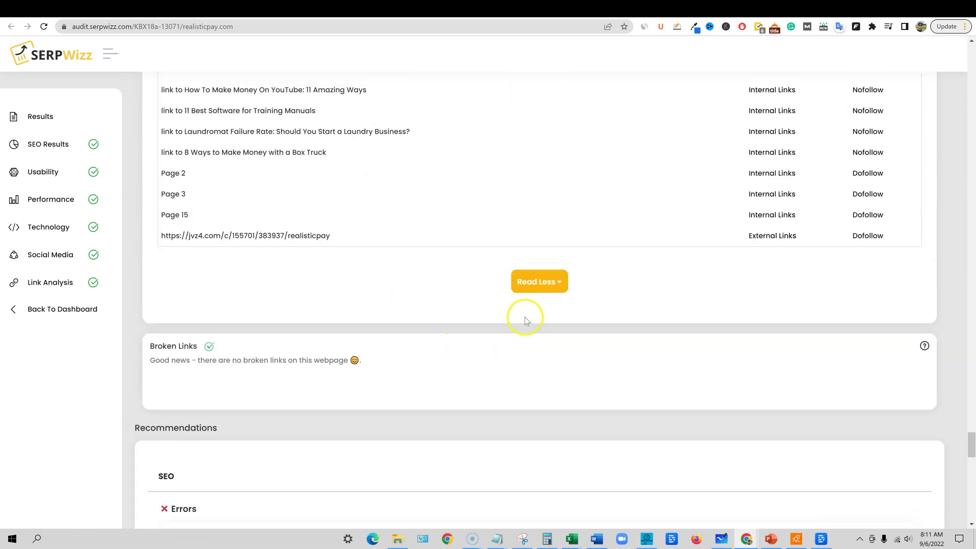
{"action": "left_click", "coordinate": [558, 283]}
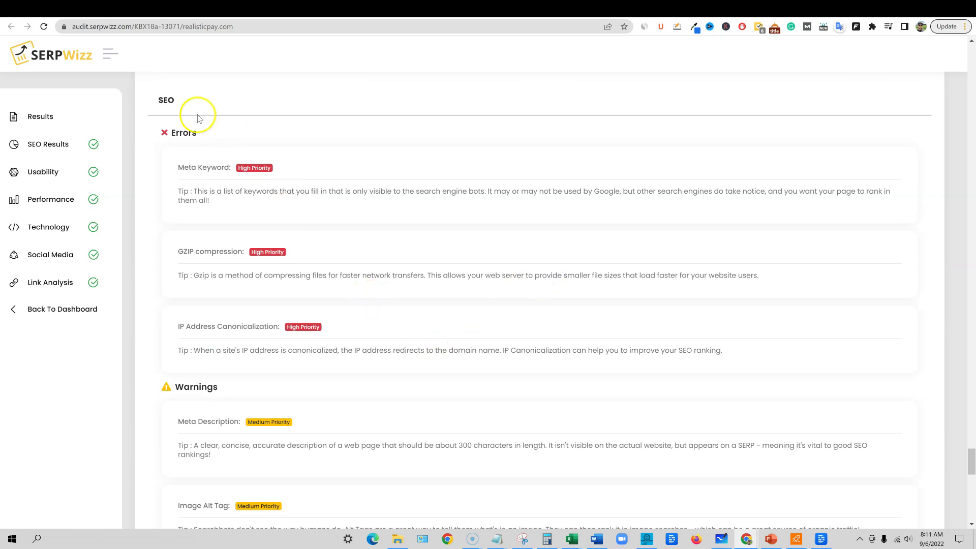
Read through the SEO, Technology and Social recommendations down to the report's export and sharing options
{"action": "scroll", "coordinate": [272, 300], "scroll_direction": "up", "scroll_amount": 4}
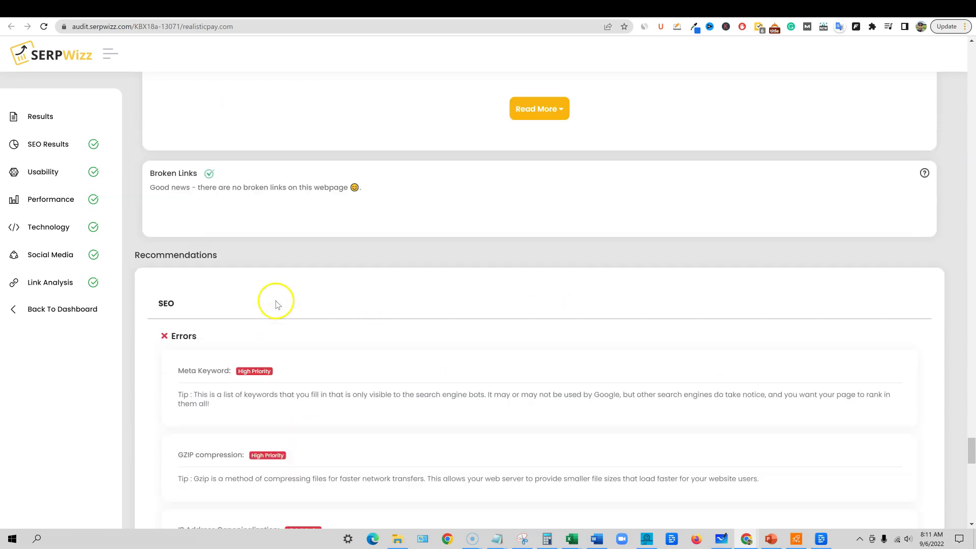
{"action": "scroll", "coordinate": [275, 307], "scroll_direction": "down", "scroll_amount": 6}
{"action": "scroll", "coordinate": [453, 305], "scroll_direction": "down", "scroll_amount": 8}
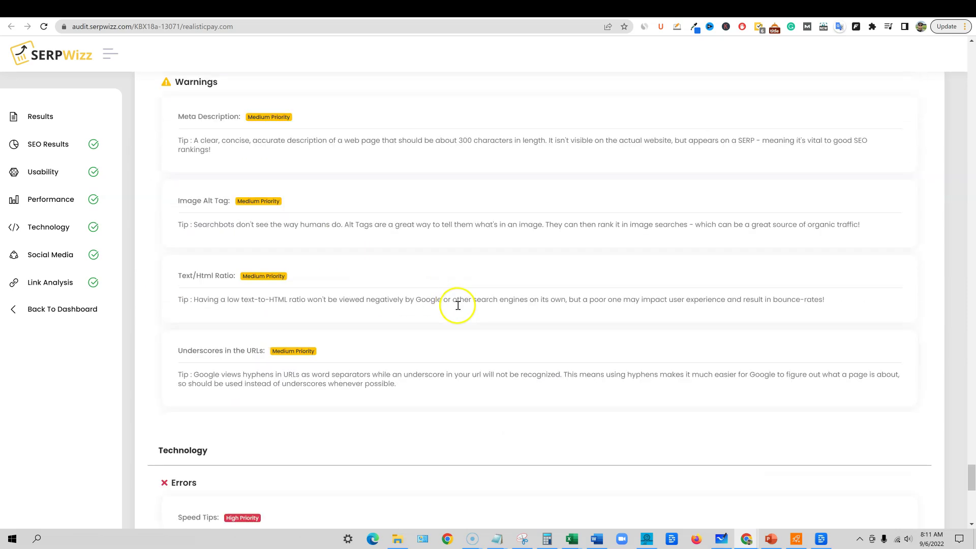
{"action": "scroll", "coordinate": [590, 344], "scroll_direction": "down", "scroll_amount": 1}
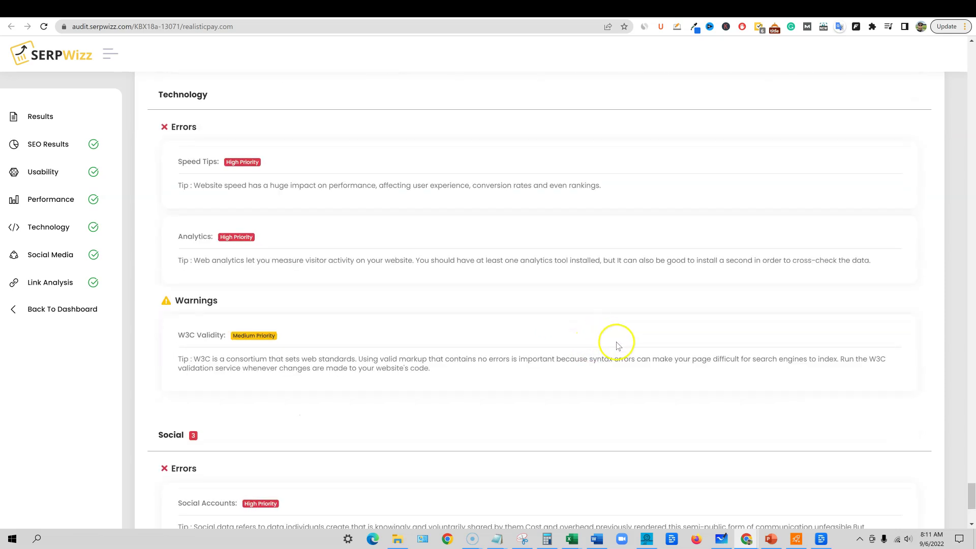
{"action": "scroll", "coordinate": [615, 346], "scroll_direction": "down", "scroll_amount": 1}
{"action": "scroll", "coordinate": [616, 344], "scroll_direction": "down", "scroll_amount": 4}
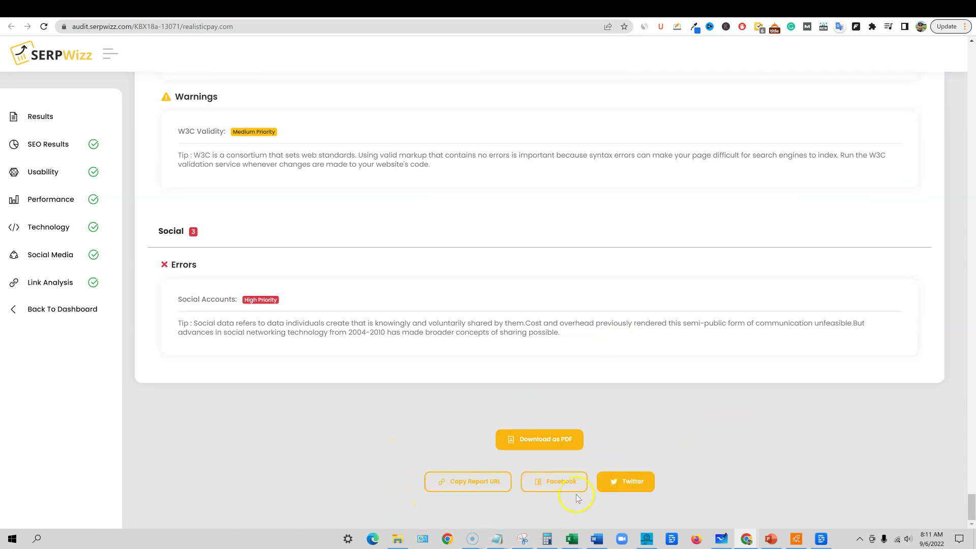
Export the realisticpay.com audit report as a PDF and check its closing recommendation pages
{"action": "left_click", "coordinate": [547, 440]}
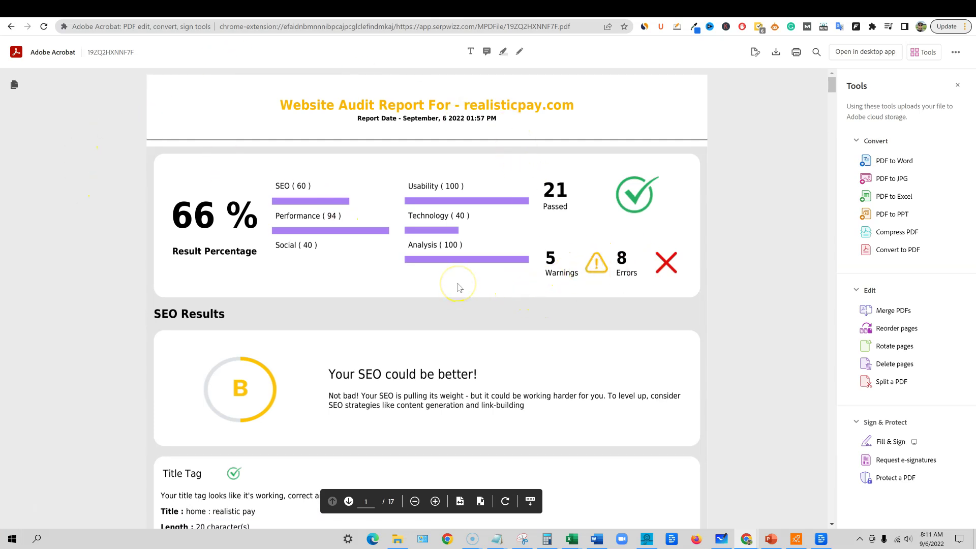
{"action": "scroll", "coordinate": [459, 288], "scroll_direction": "down", "scroll_amount": 1}
{"action": "left_click_drag", "start_coordinate": [833, 87], "coordinate": [839, 543]}
{"action": "scroll", "coordinate": [654, 460], "scroll_direction": "up", "scroll_amount": 8}
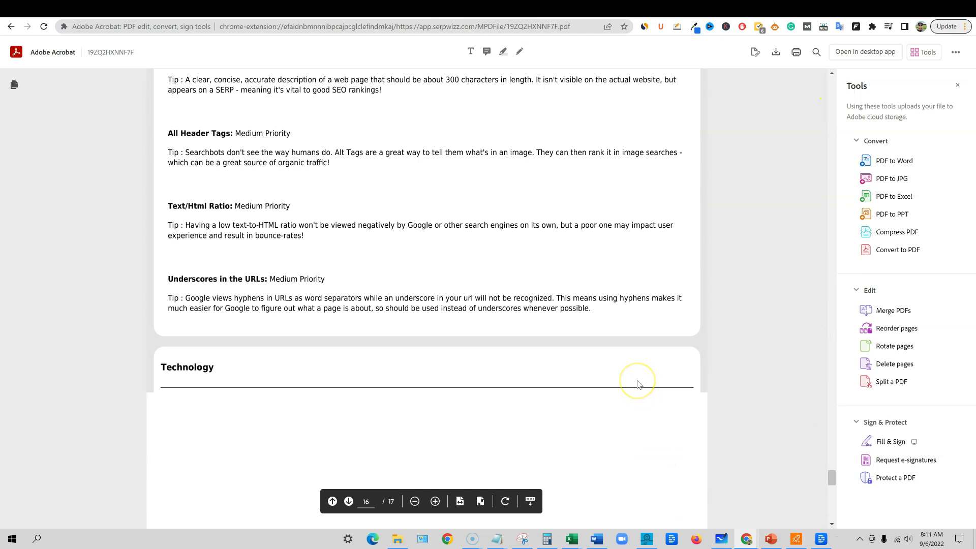
{"action": "scroll", "coordinate": [638, 382], "scroll_direction": "down", "scroll_amount": 5}
{"action": "scroll", "coordinate": [636, 379], "scroll_direction": "down", "scroll_amount": 5}
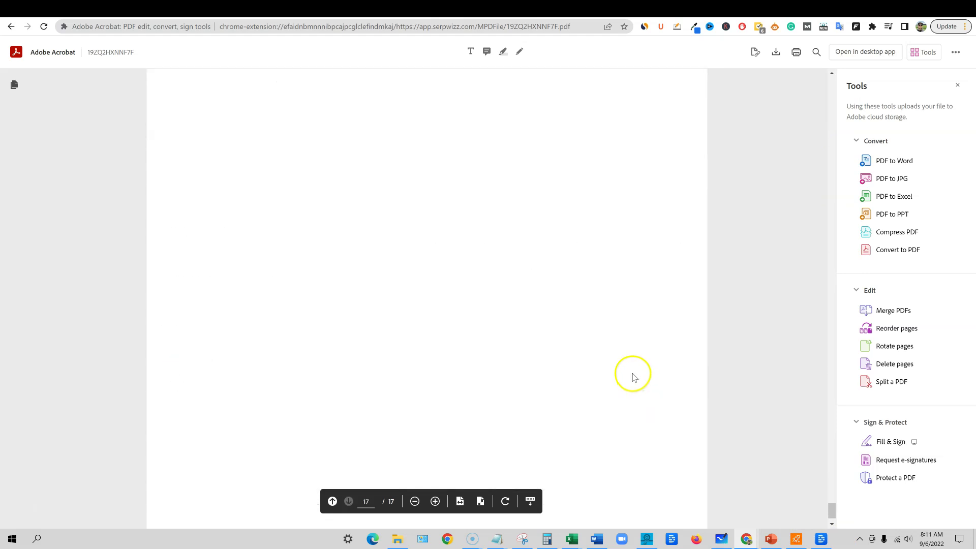
Look back through the PDF's Link Analysis, Social Media and Number of Resources pages, returning to the first page
{"action": "left_click", "coordinate": [832, 512]}
{"action": "left_click_drag", "start_coordinate": [832, 511], "coordinate": [831, 449]}
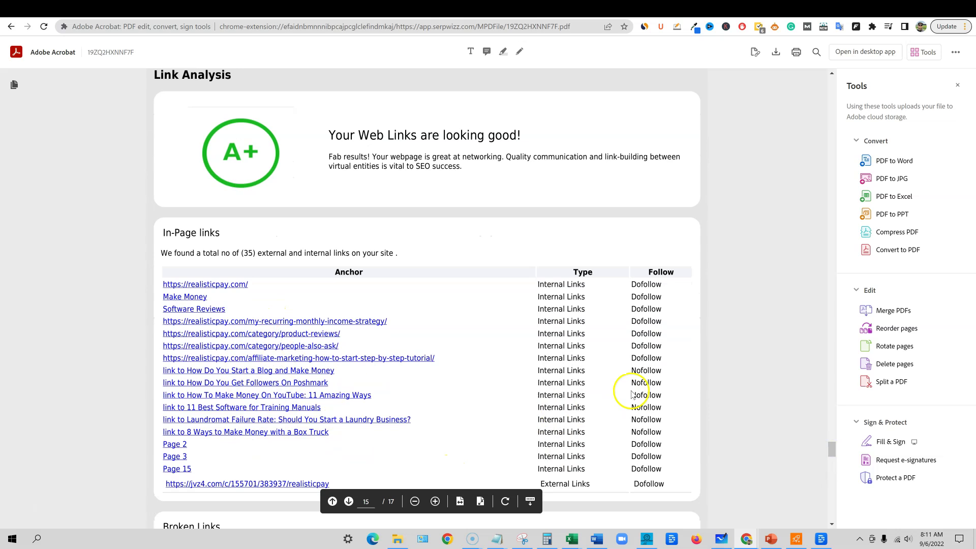
{"action": "scroll", "coordinate": [638, 374], "scroll_direction": "up", "scroll_amount": 20}
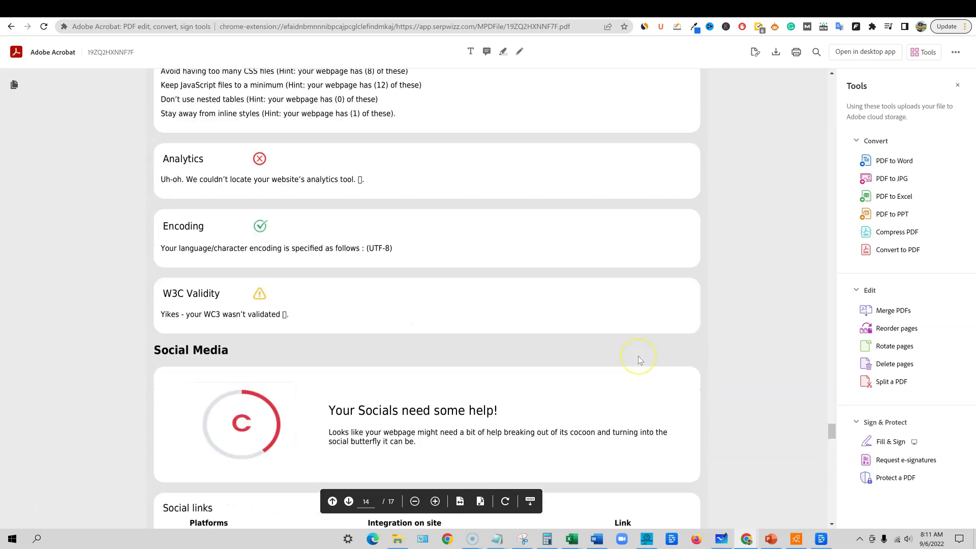
{"action": "scroll", "coordinate": [639, 361], "scroll_direction": "up", "scroll_amount": 7}
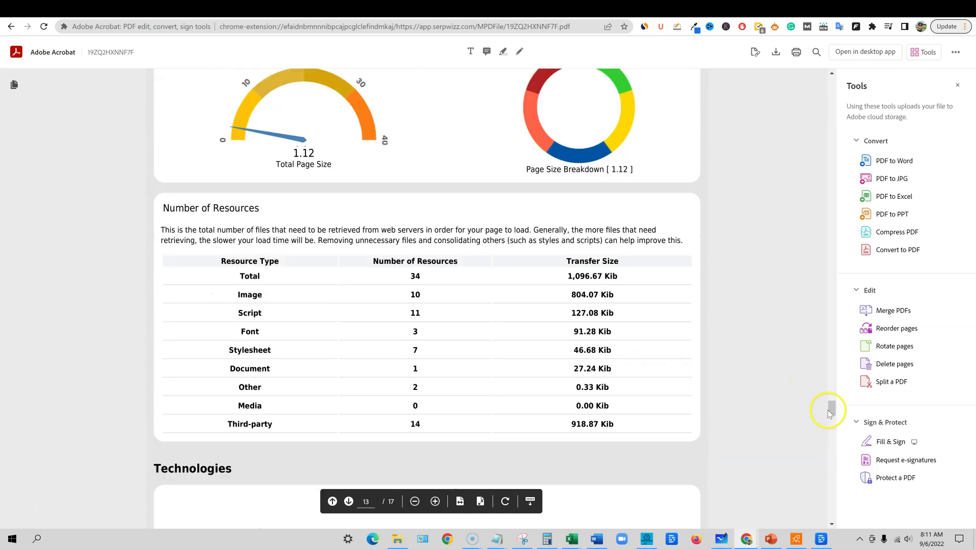
{"action": "left_click_drag", "start_coordinate": [831, 412], "coordinate": [826, 82]}
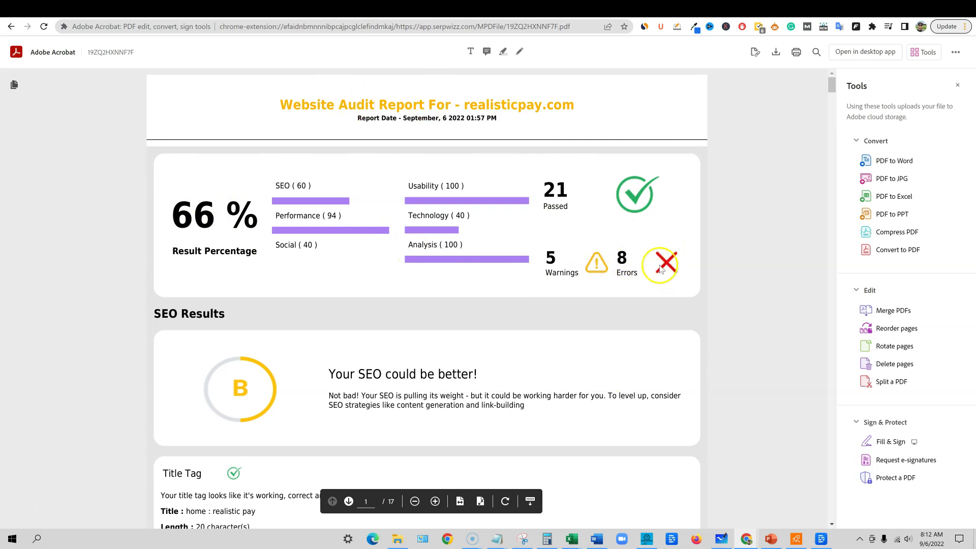
Review the PDF's opening score summary and its SEO results for title tag, meta keyword and meta description
{"action": "scroll", "coordinate": [573, 412], "scroll_direction": "down", "scroll_amount": 4}
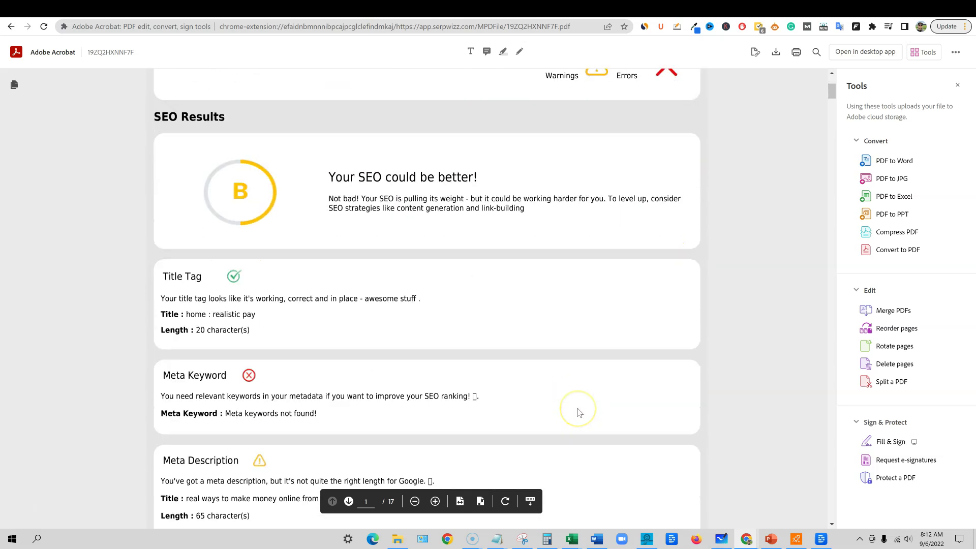
{"action": "scroll", "coordinate": [580, 412], "scroll_direction": "down", "scroll_amount": 1}
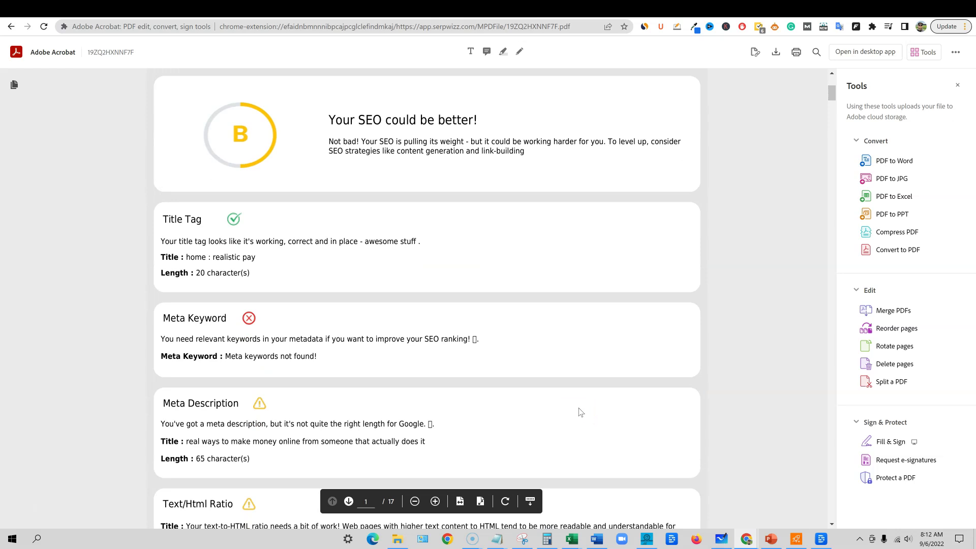
{"action": "scroll", "coordinate": [580, 412], "scroll_direction": "down", "scroll_amount": 5}
{"action": "scroll", "coordinate": [624, 407], "scroll_direction": "up", "scroll_amount": 4}
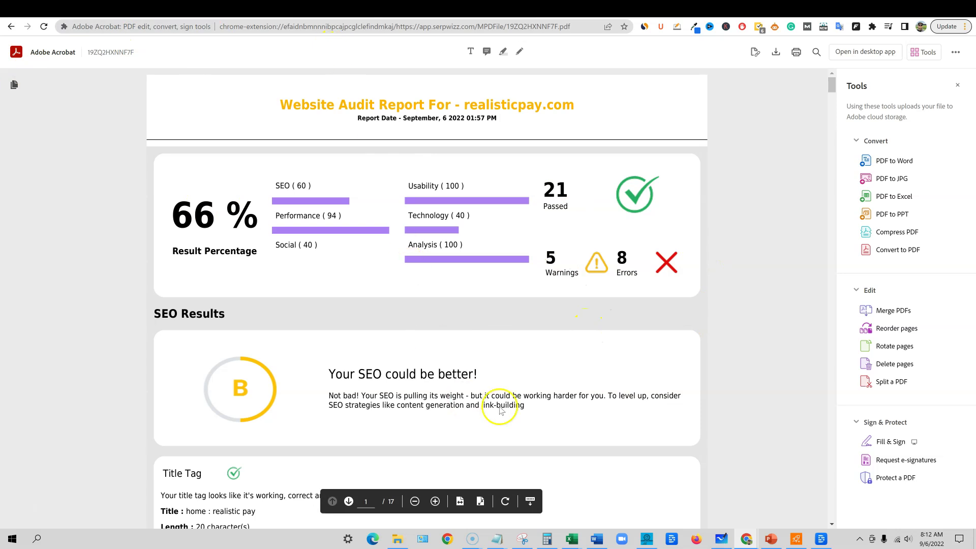
{"action": "scroll", "coordinate": [588, 375], "scroll_direction": "down", "scroll_amount": 1}
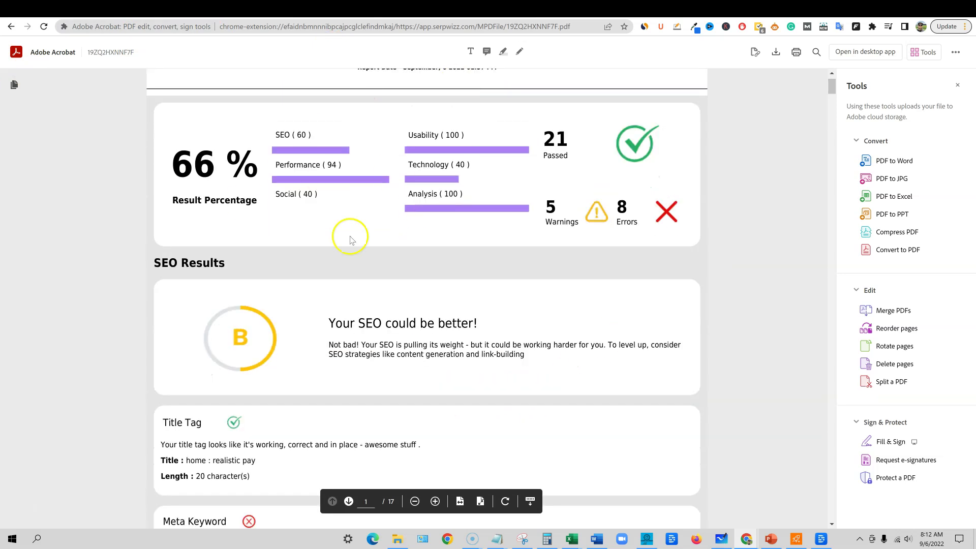
Skim the PDF's SEO results from the title tag to GZIP compression, and return to the SERPWizz dashboard
{"action": "scroll", "coordinate": [514, 377], "scroll_direction": "down", "scroll_amount": 15}
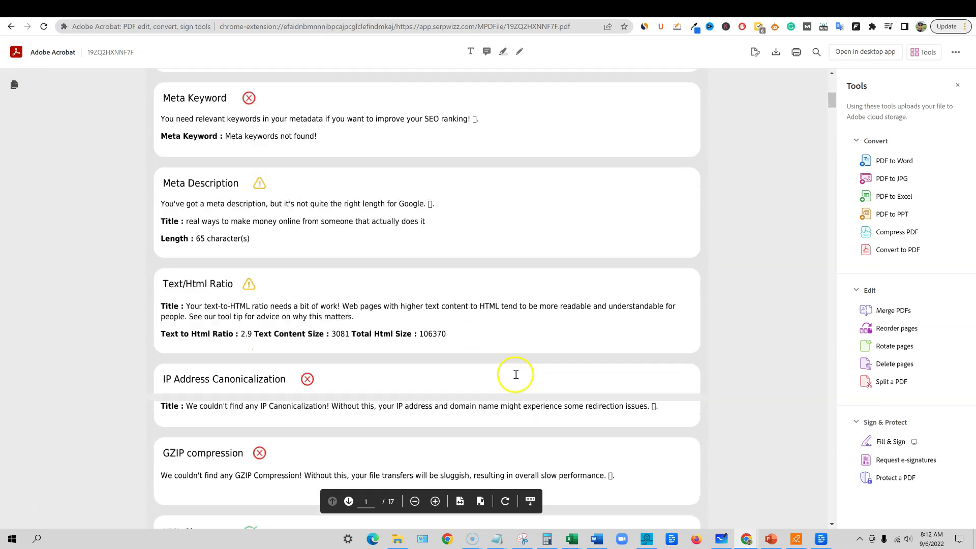
{"action": "scroll", "coordinate": [547, 384], "scroll_direction": "up", "scroll_amount": 15}
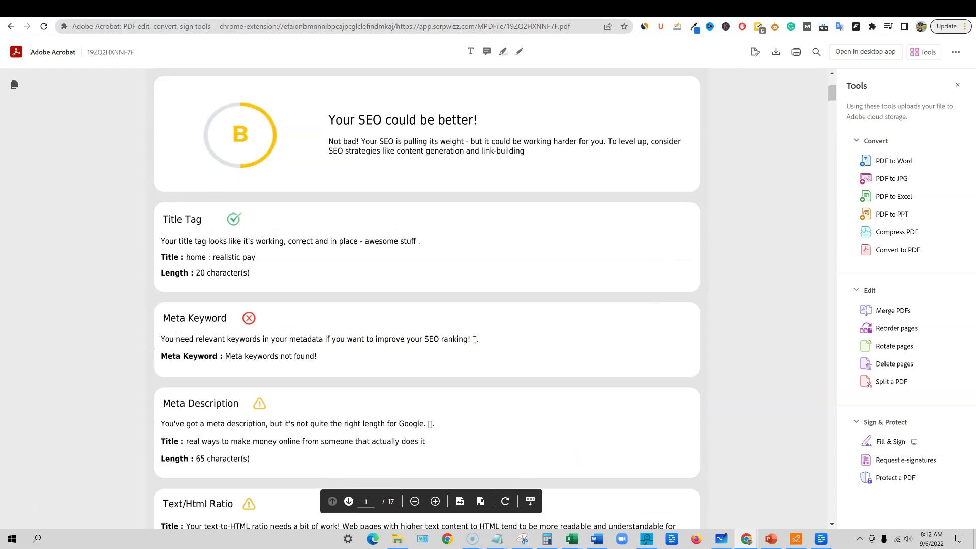
{"action": "left_click", "coordinate": [762, 12]}
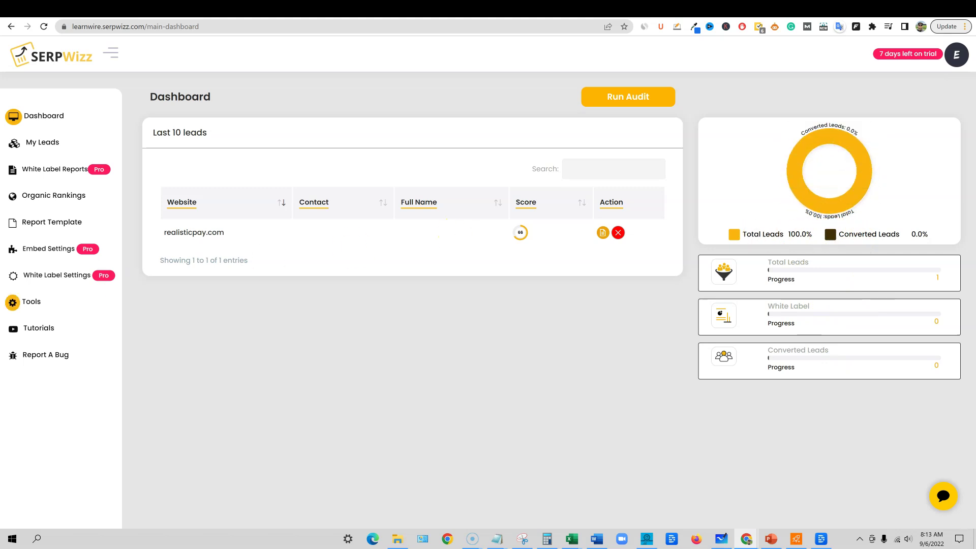
View the lead type and lead notes options for realisticpay.com in My Leads, and cancel without categorising the lead
{"action": "left_click", "coordinate": [47, 146]}
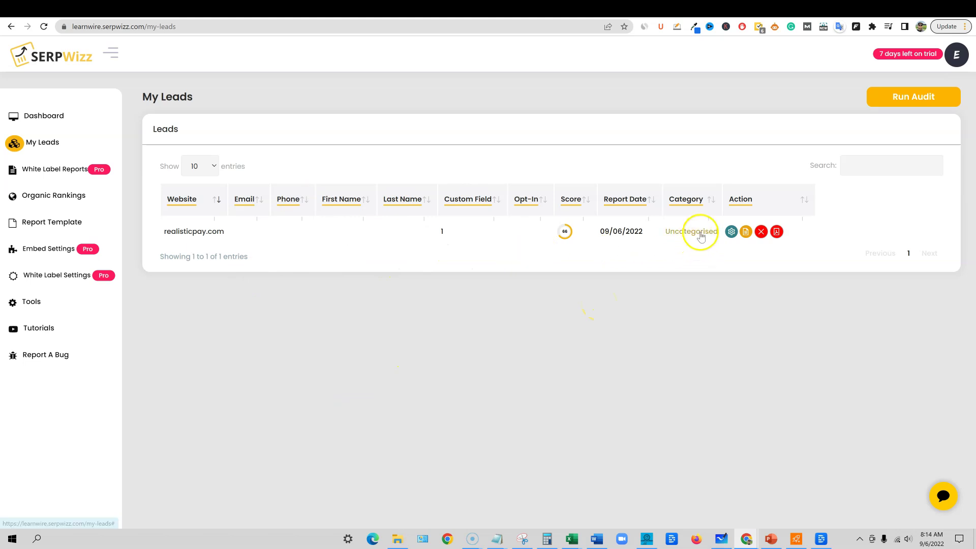
{"action": "left_click", "coordinate": [732, 232]}
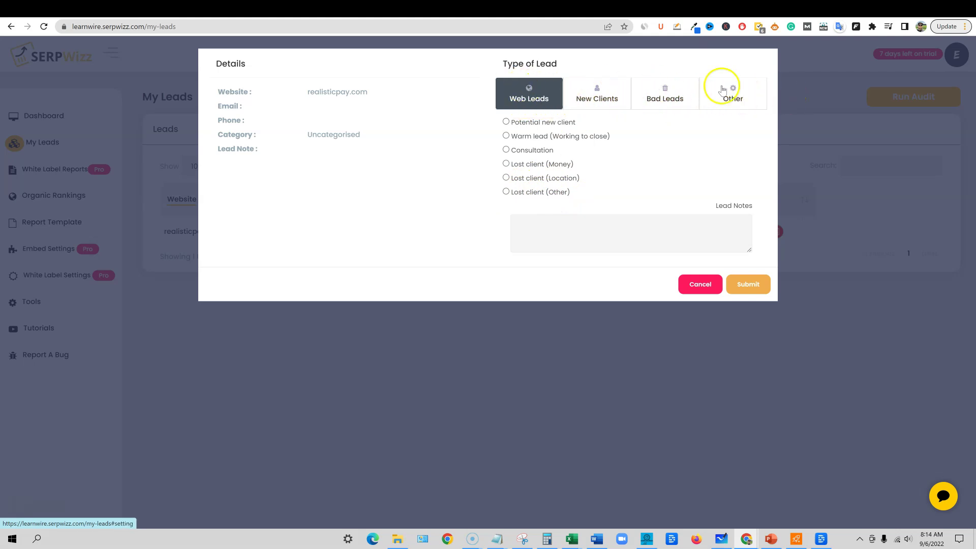
{"action": "left_click", "coordinate": [547, 228]}
{"action": "left_click", "coordinate": [696, 284]}
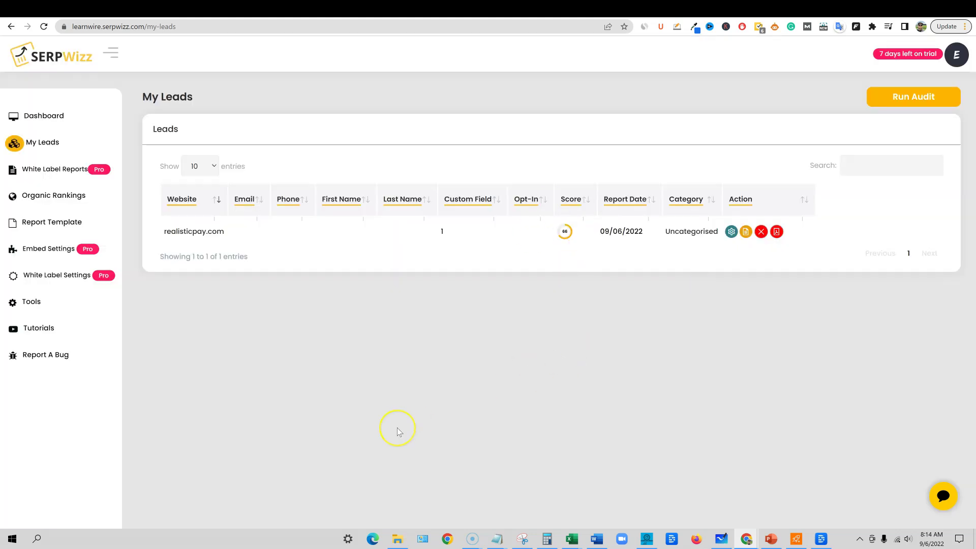
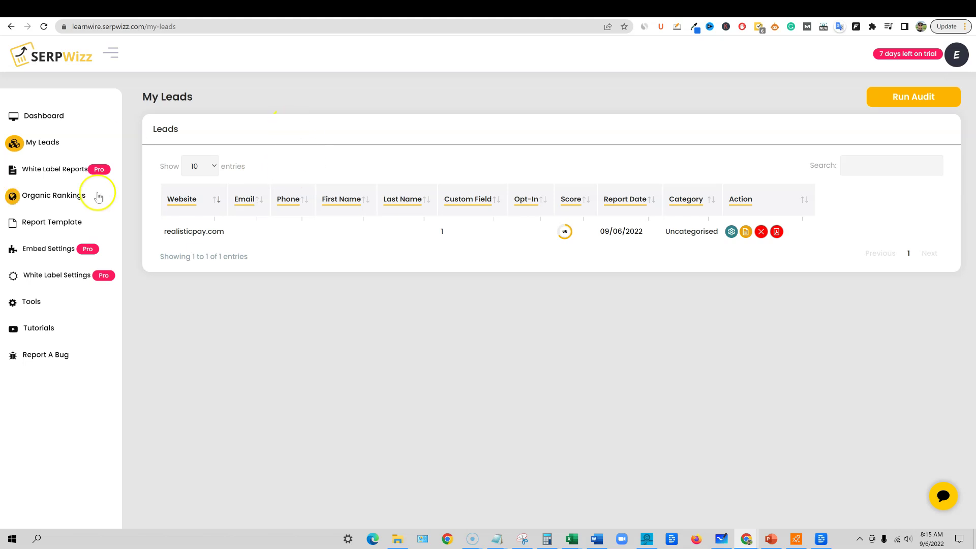
Try White Label Reports, and review the Report Template page's company details, logo and custom section fields after dismissing its introductory tour
{"action": "left_click", "coordinate": [68, 171]}
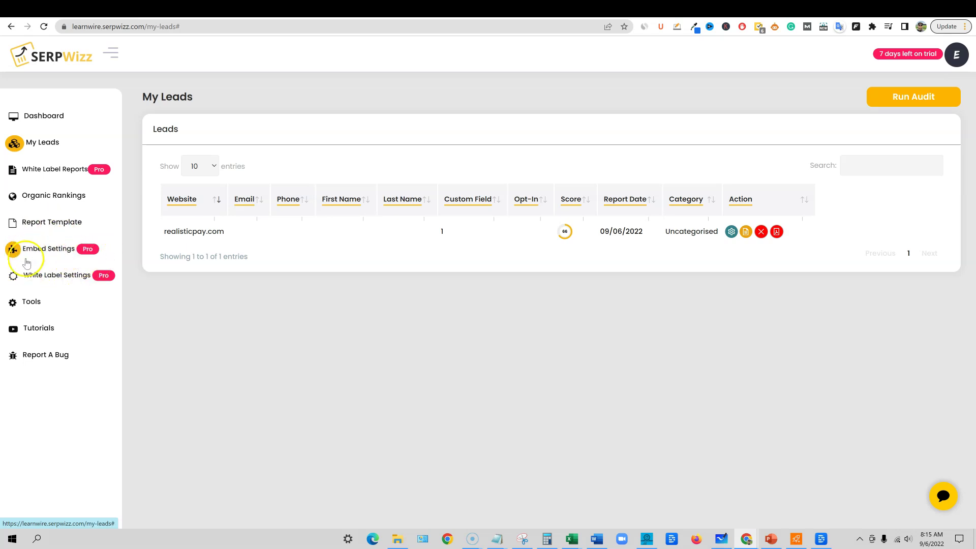
{"action": "left_click", "coordinate": [58, 229]}
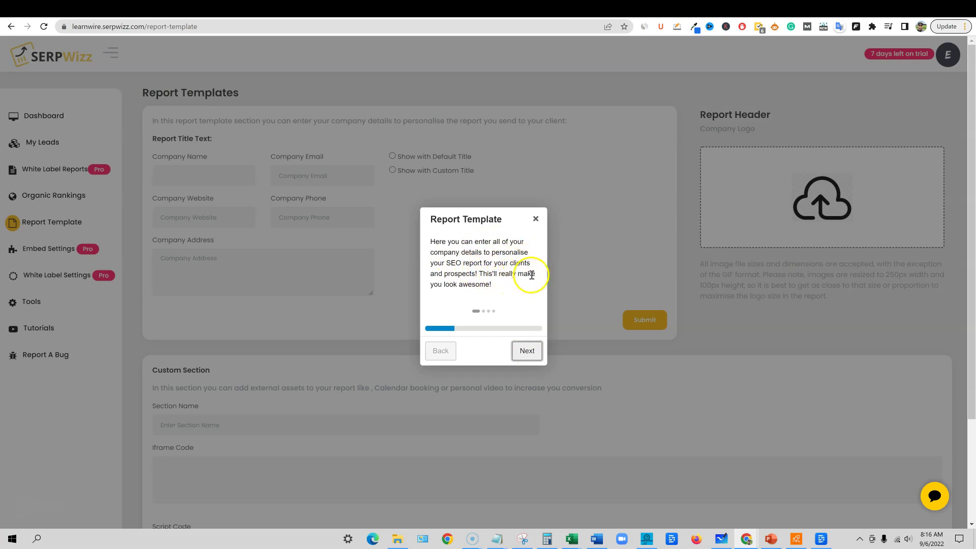
{"action": "left_click", "coordinate": [528, 355]}
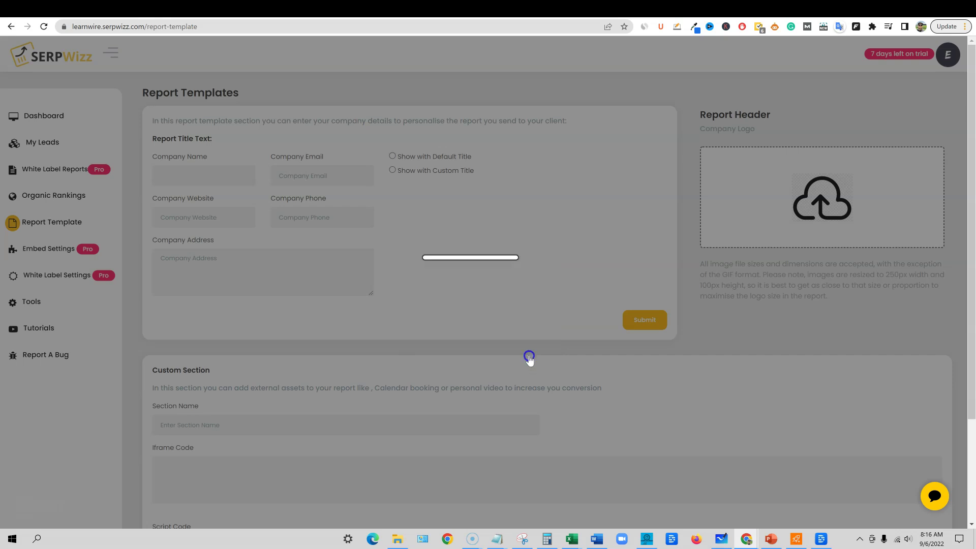
{"action": "left_click", "coordinate": [272, 272]}
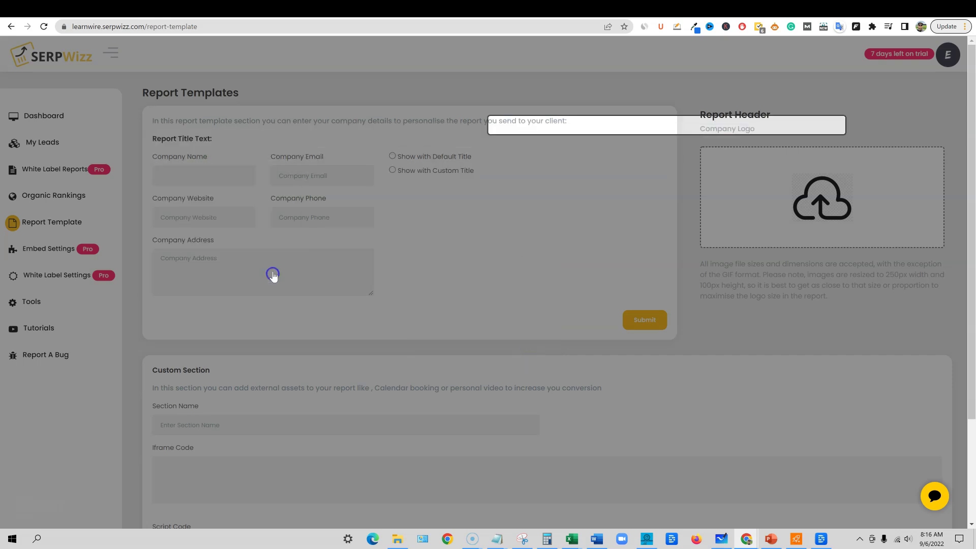
{"action": "left_click", "coordinate": [836, 144]}
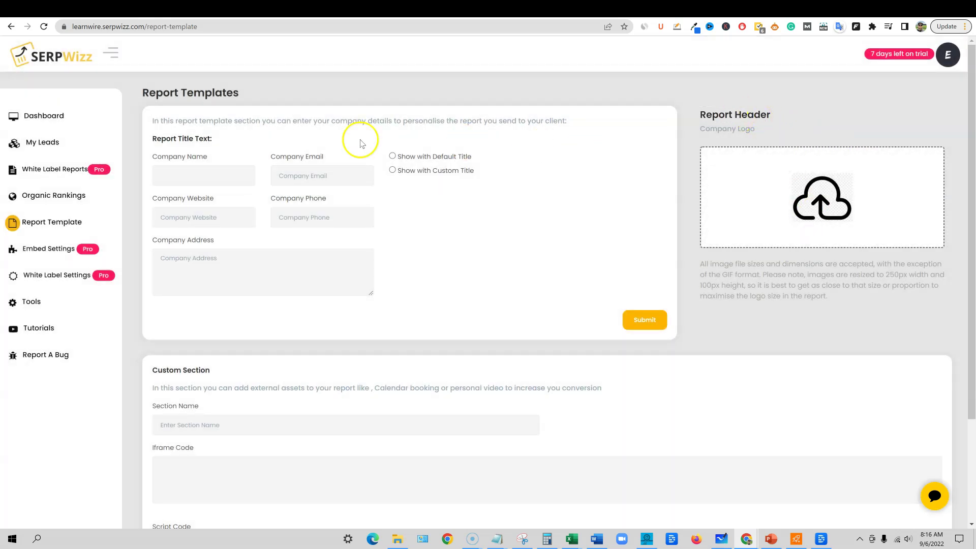
{"action": "scroll", "coordinate": [446, 392], "scroll_direction": "down", "scroll_amount": 3}
{"action": "scroll", "coordinate": [448, 397], "scroll_direction": "up", "scroll_amount": 3}
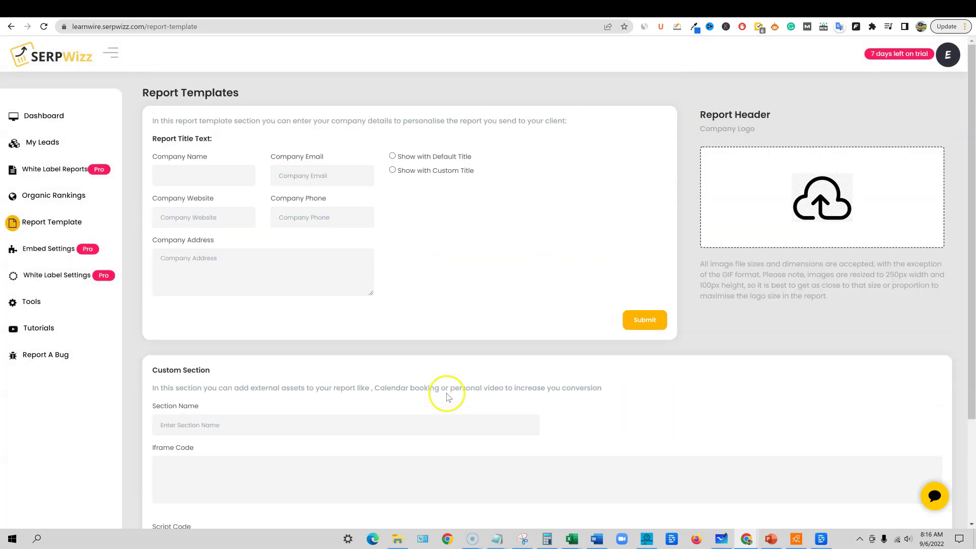
{"action": "scroll", "coordinate": [280, 443], "scroll_direction": "down", "scroll_amount": 1}
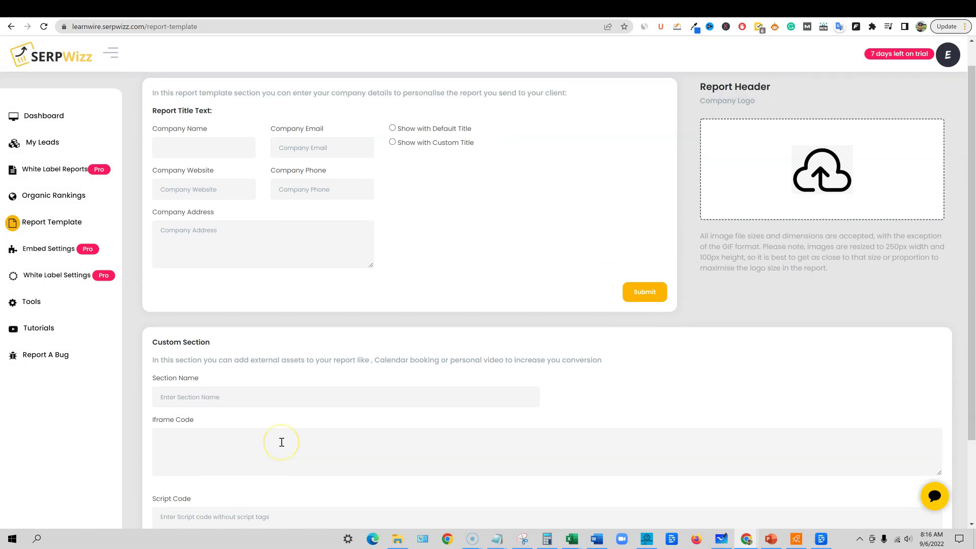
{"action": "scroll", "coordinate": [281, 442], "scroll_direction": "down", "scroll_amount": 2}
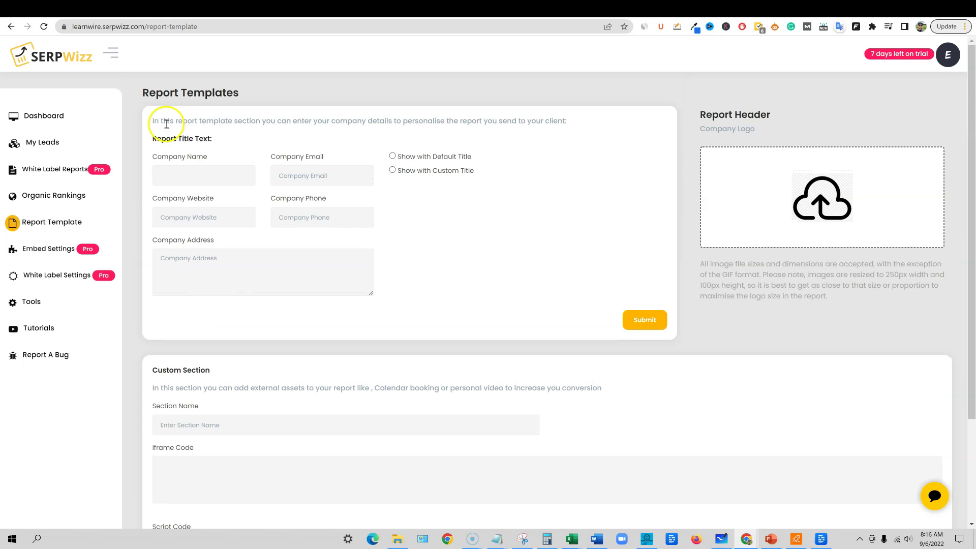
Open Organic Rankings and read through its introductory tour on keyword tracking before closing it
{"action": "left_click", "coordinate": [34, 196]}
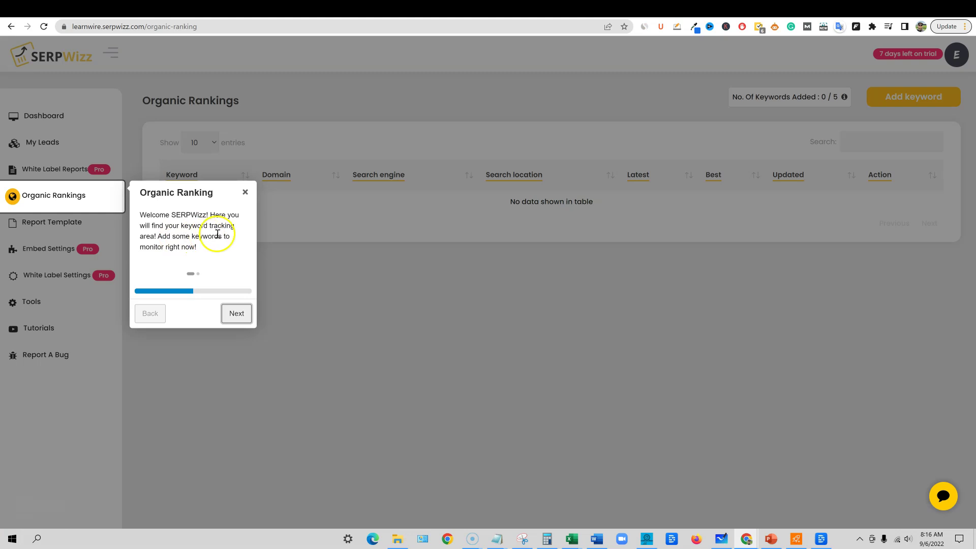
{"action": "left_click", "coordinate": [226, 314]}
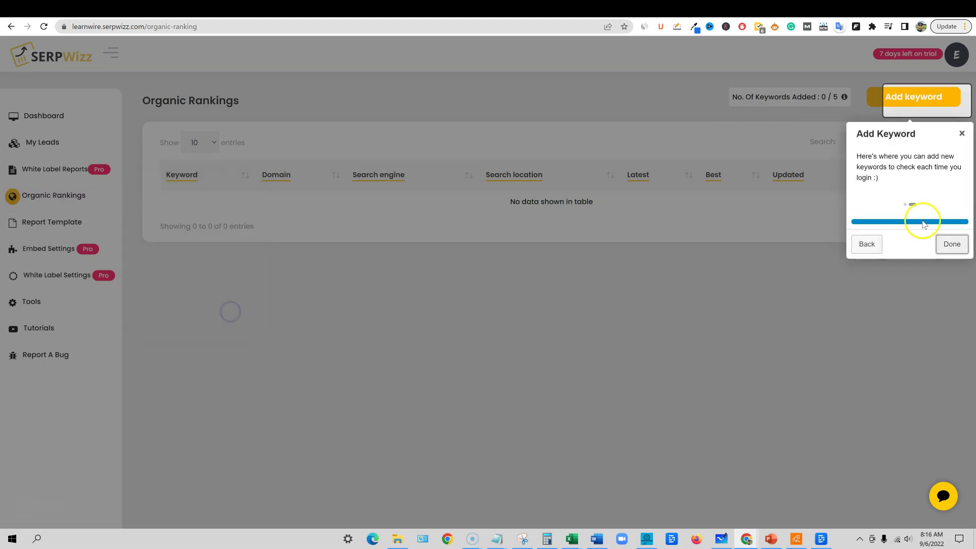
{"action": "left_click", "coordinate": [962, 135]}
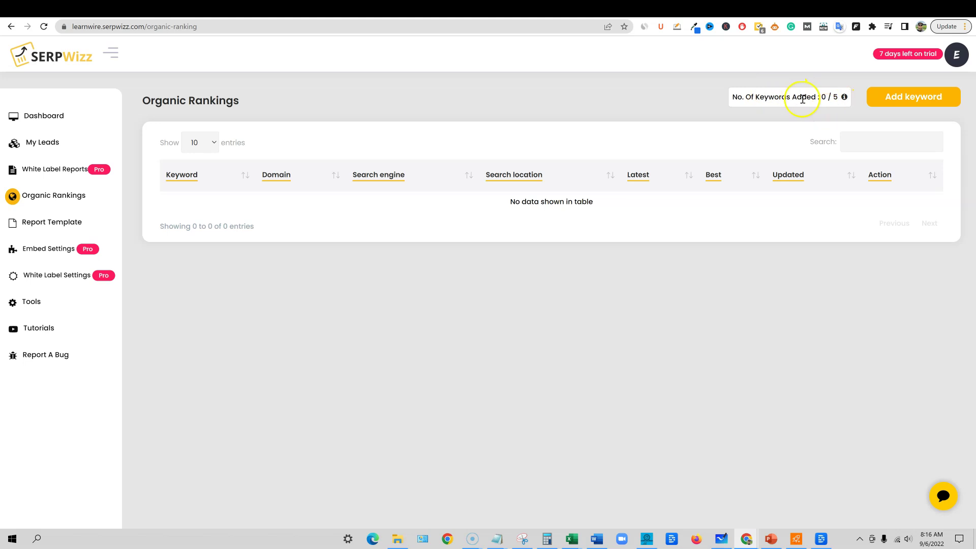
Fill in a new tracked keyword "make money singing online" for domain realisticpay.com with the city set to united states
{"action": "left_click", "coordinate": [900, 98]}
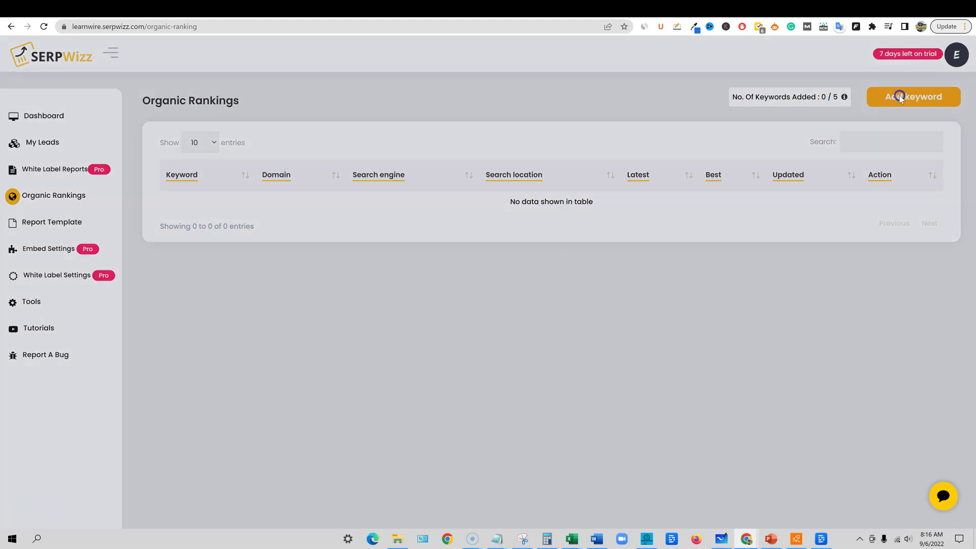
{"action": "left_click", "coordinate": [310, 120]}
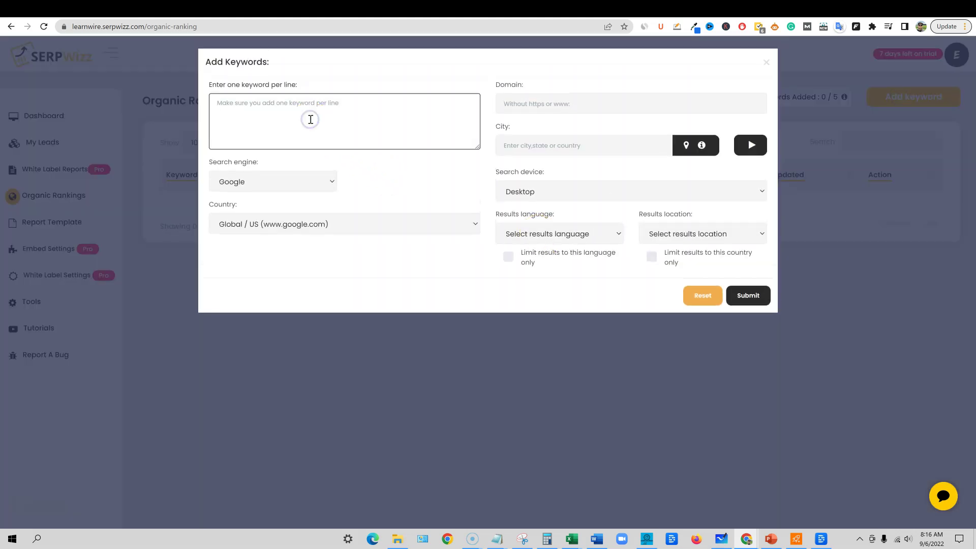
{"action": "type", "text": "make money singing online"}
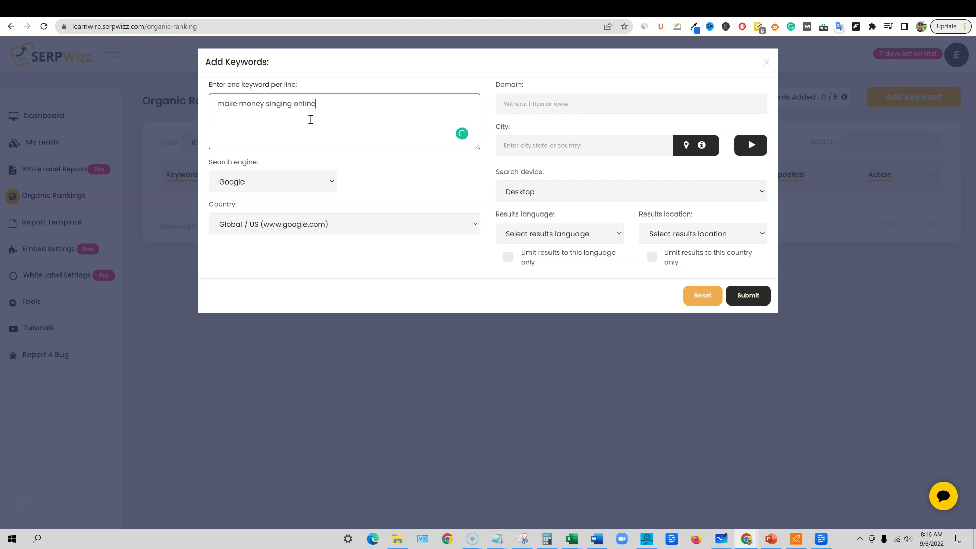
{"action": "left_click", "coordinate": [546, 105]}
{"action": "type", "text": "realisticpay.com"}
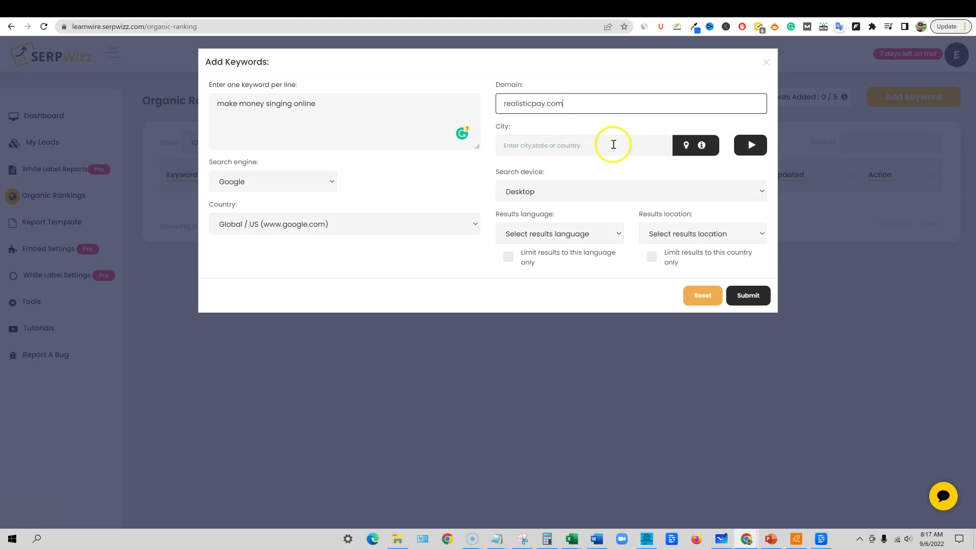
{"action": "left_click", "coordinate": [586, 146]}
{"action": "type", "text": "united states"}
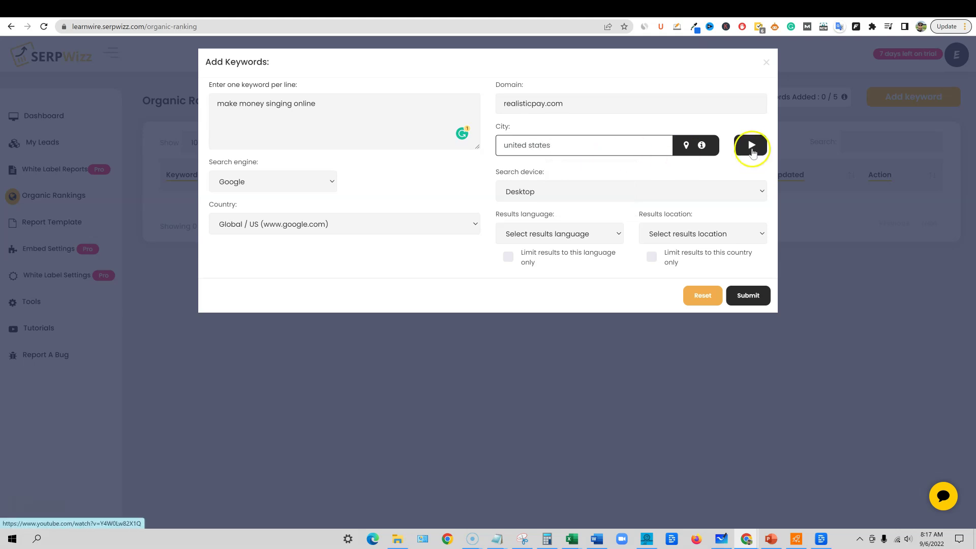
Set the results language to English and results location to United States, and submit the keyword for rank tracking
{"action": "left_click", "coordinate": [594, 234]}
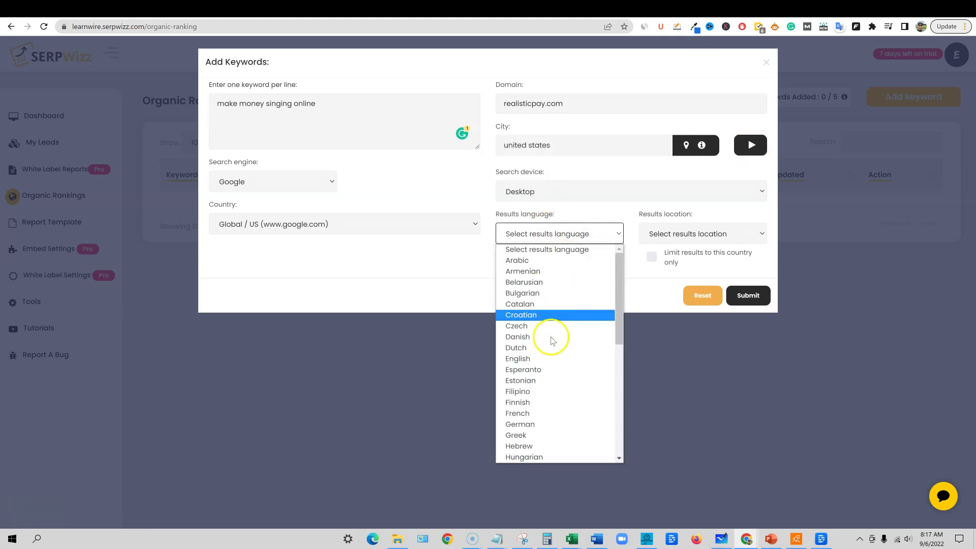
{"action": "left_click", "coordinate": [556, 356]}
{"action": "left_click", "coordinate": [723, 235]}
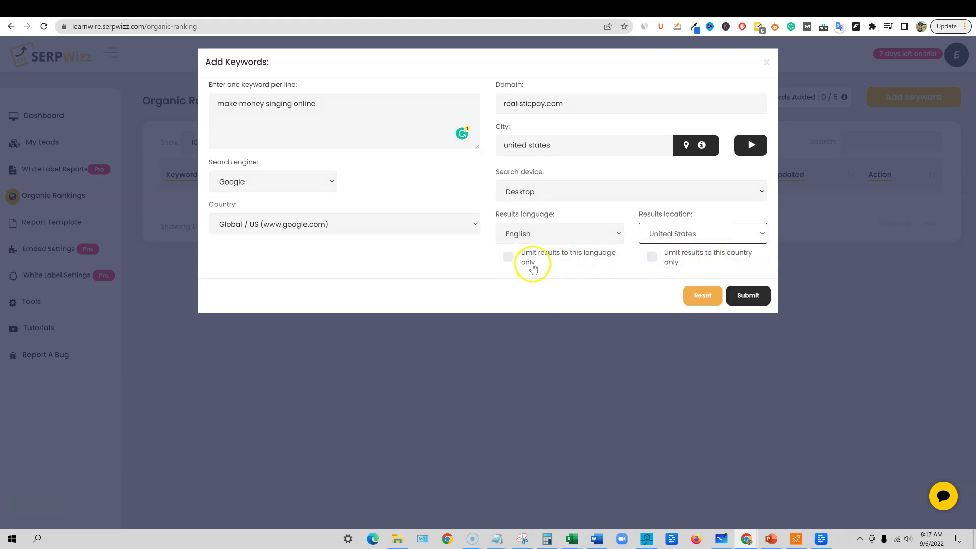
{"action": "left_click", "coordinate": [532, 264]}
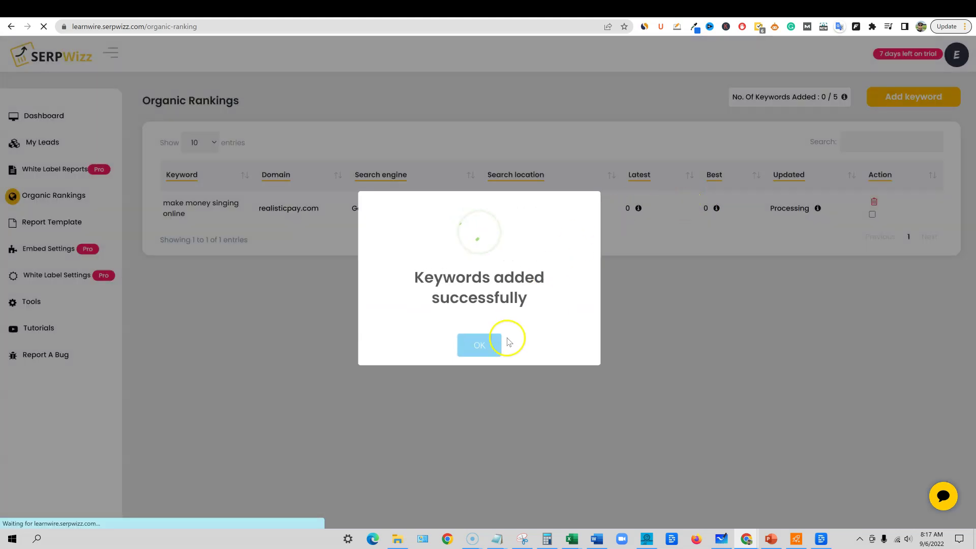
{"action": "left_click", "coordinate": [478, 344]}
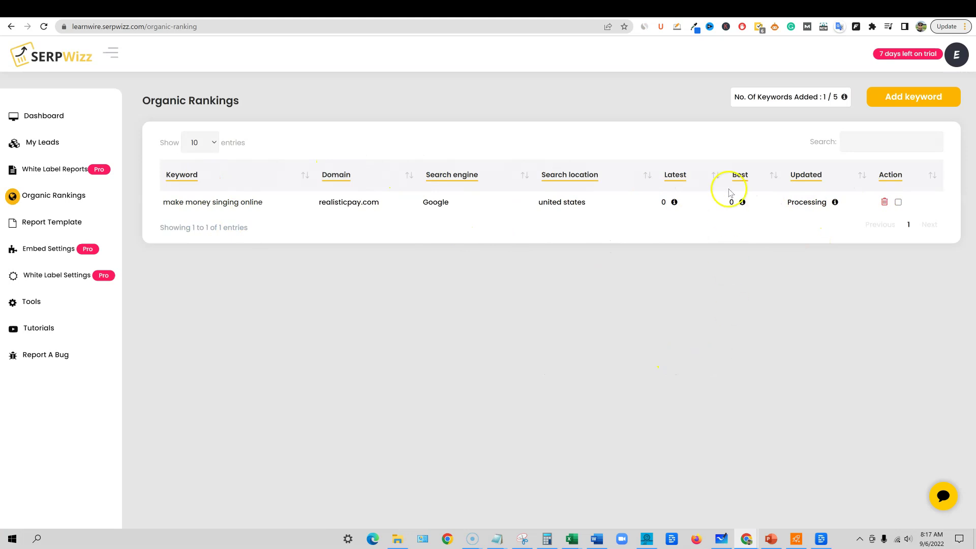
Switch to the SERPWizz deal on AppSumo and look through its plans and features down to the three license tiers
{"action": "left_click", "coordinate": [730, 8]}
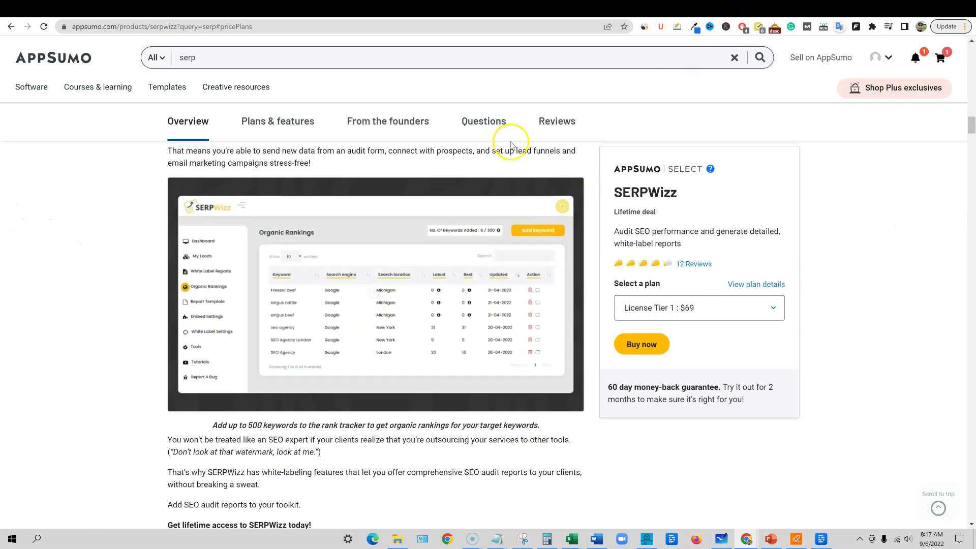
{"action": "left_click", "coordinate": [280, 122]}
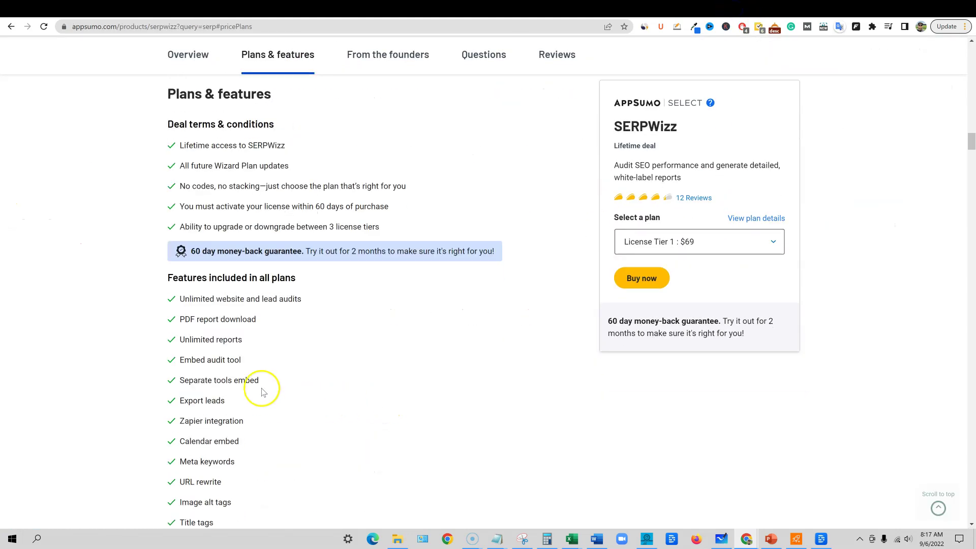
{"action": "scroll", "coordinate": [263, 391], "scroll_direction": "down", "scroll_amount": 8}
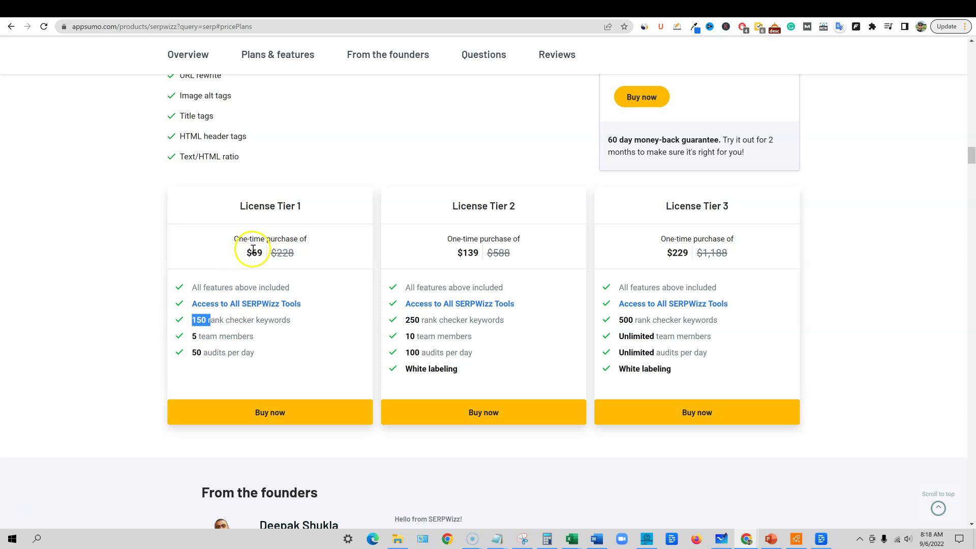
Examine License Tier 1's limits by highlighting its rank checker keyword allowance and its audits per day
{"action": "left_click", "coordinate": [212, 320]}
{"action": "double_click", "coordinate": [187, 320]}
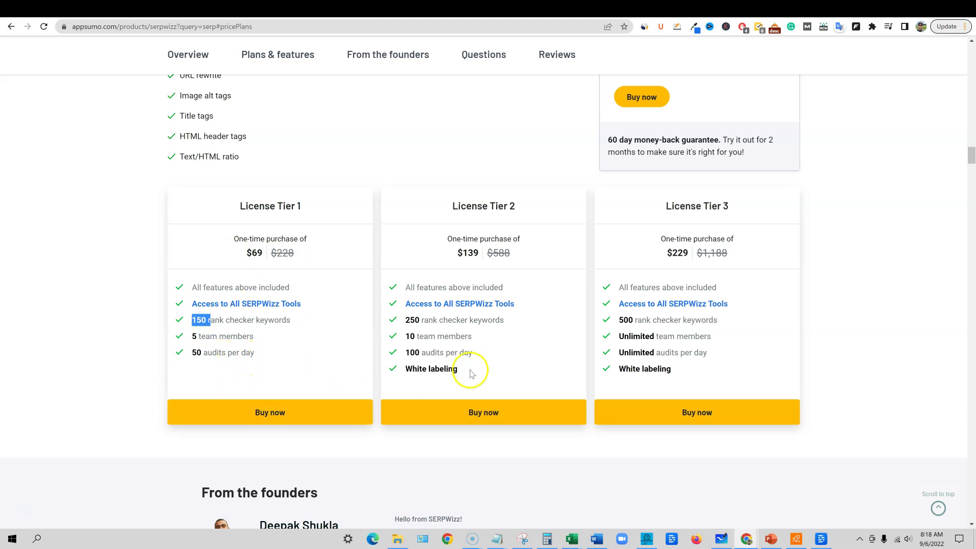
{"action": "left_click_drag", "start_coordinate": [254, 352], "coordinate": [161, 354]}
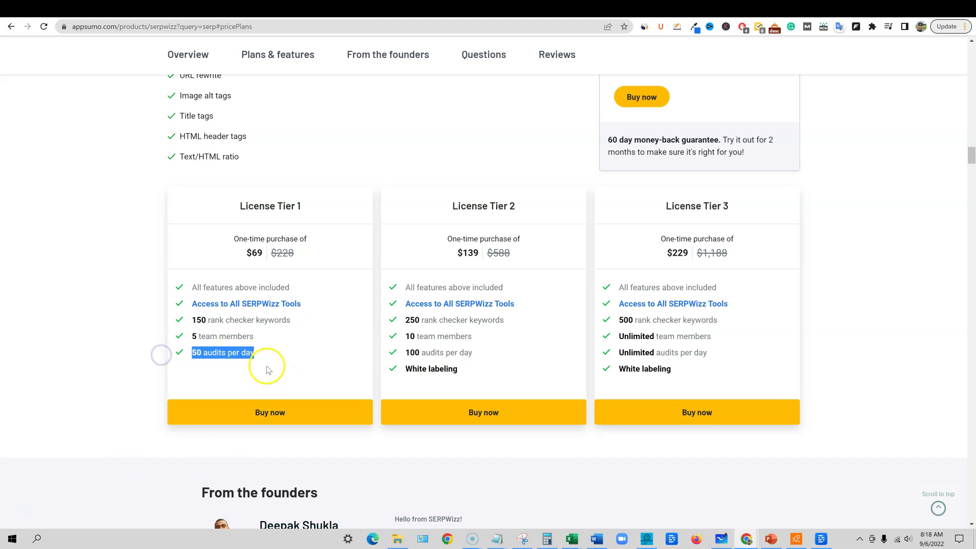
{"action": "left_click", "coordinate": [280, 351]}
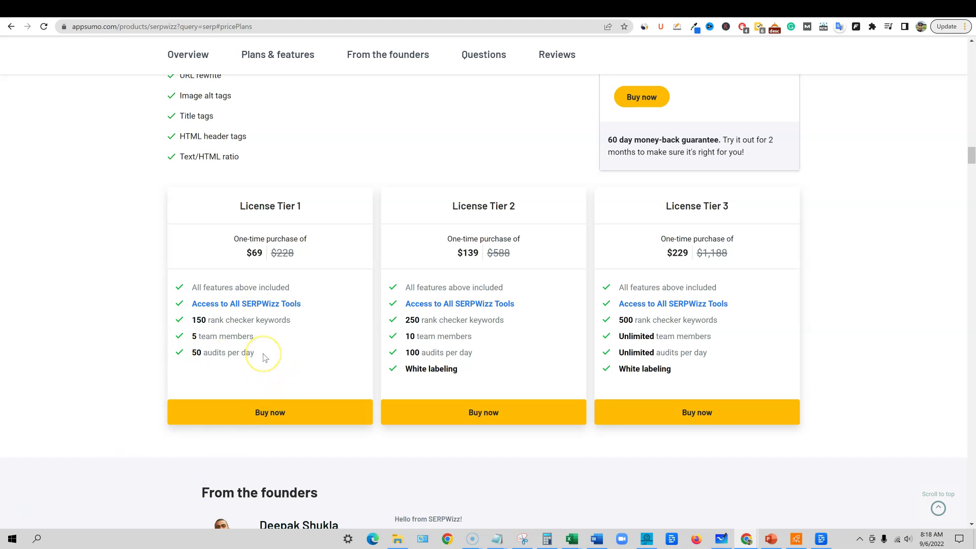
{"action": "left_click_drag", "start_coordinate": [264, 354], "coordinate": [59, 349]}
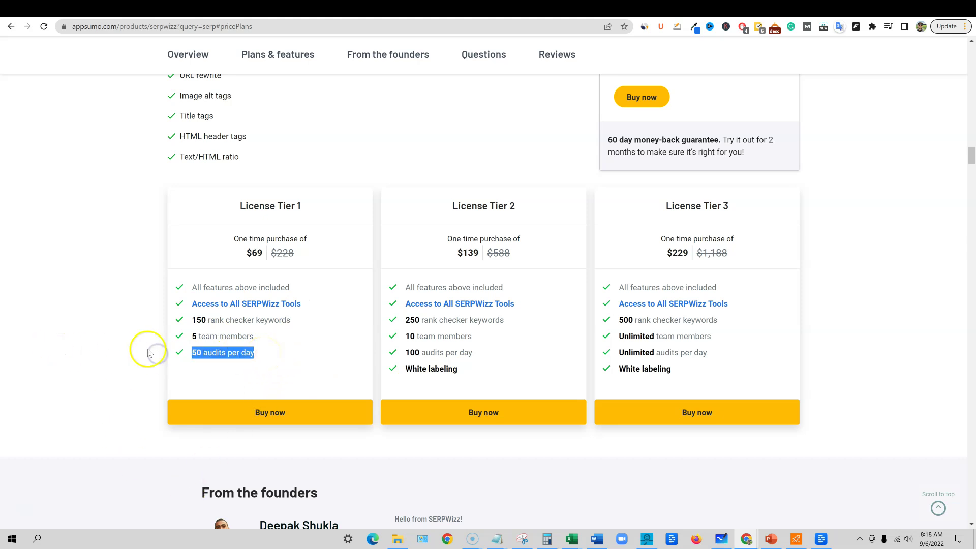
{"action": "left_click", "coordinate": [268, 357]}
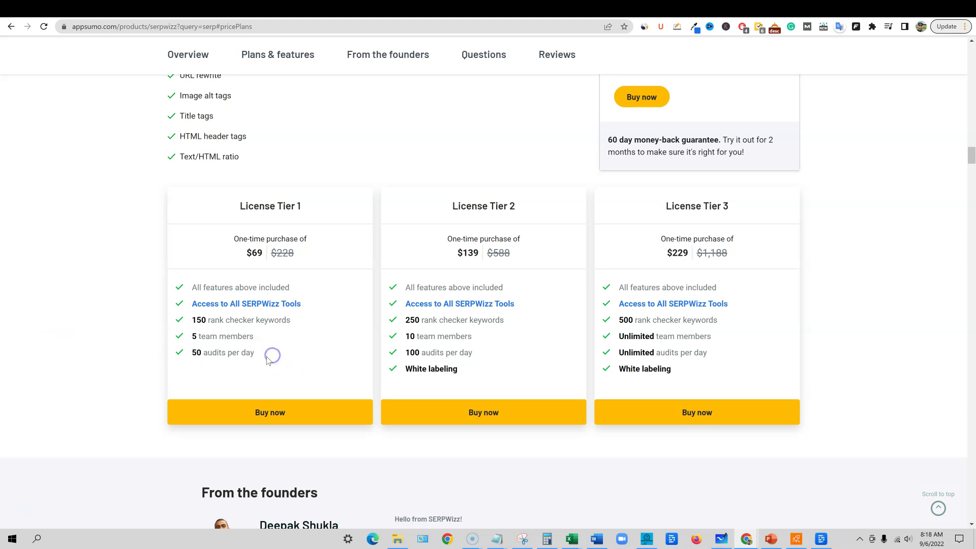
Compare License Tier 1 with License Tier 3 by highlighting the features each one includes
{"action": "left_click_drag", "start_coordinate": [268, 357], "coordinate": [189, 267]}
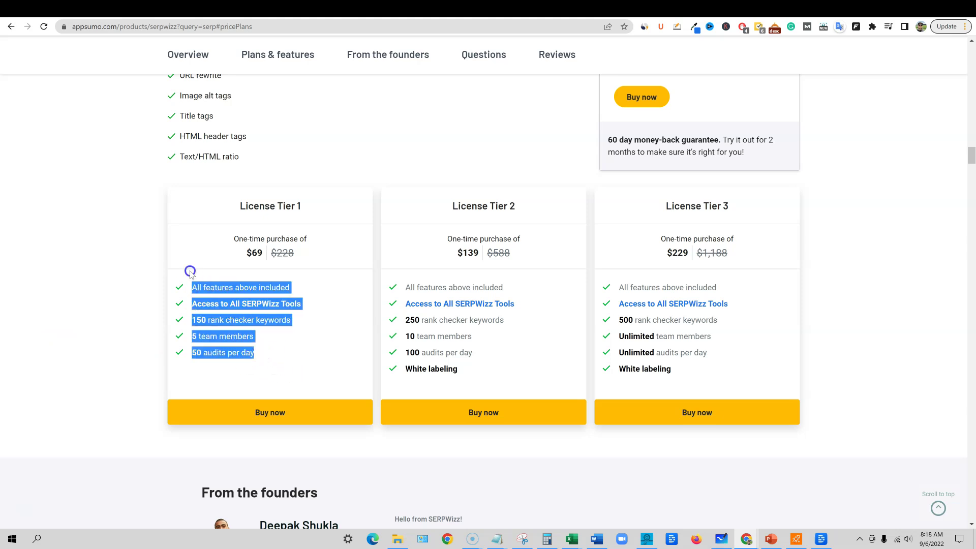
{"action": "left_click", "coordinate": [308, 359]}
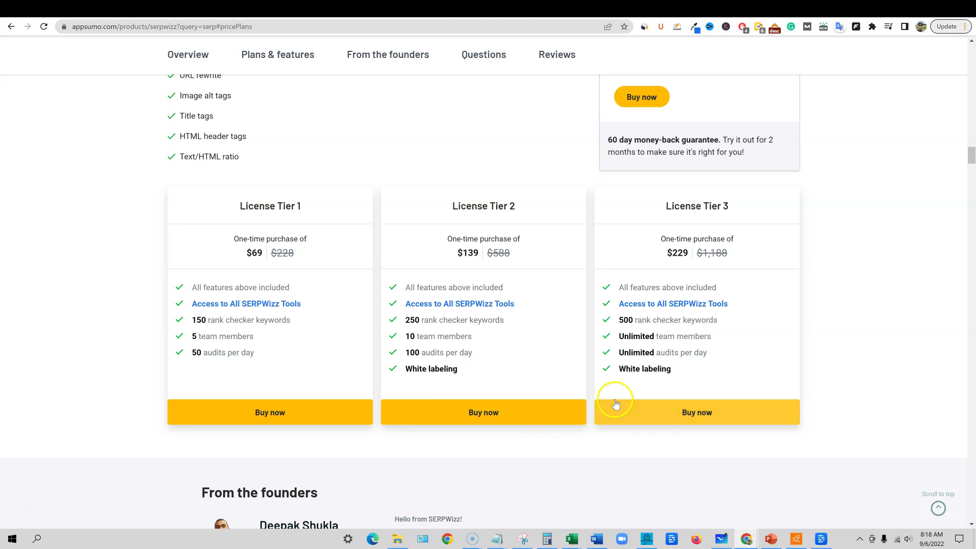
{"action": "left_click_drag", "start_coordinate": [693, 370], "coordinate": [624, 213]}
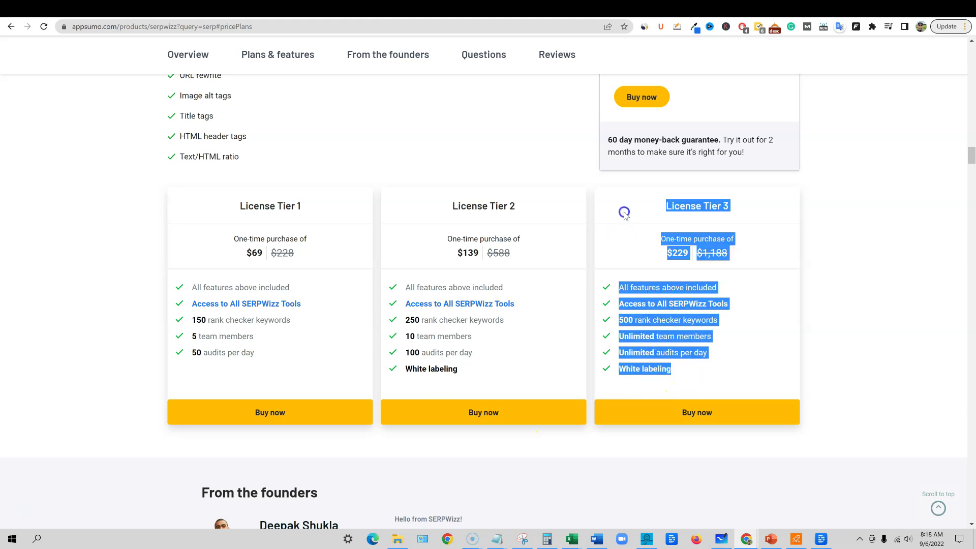
{"action": "left_click", "coordinate": [809, 265]}
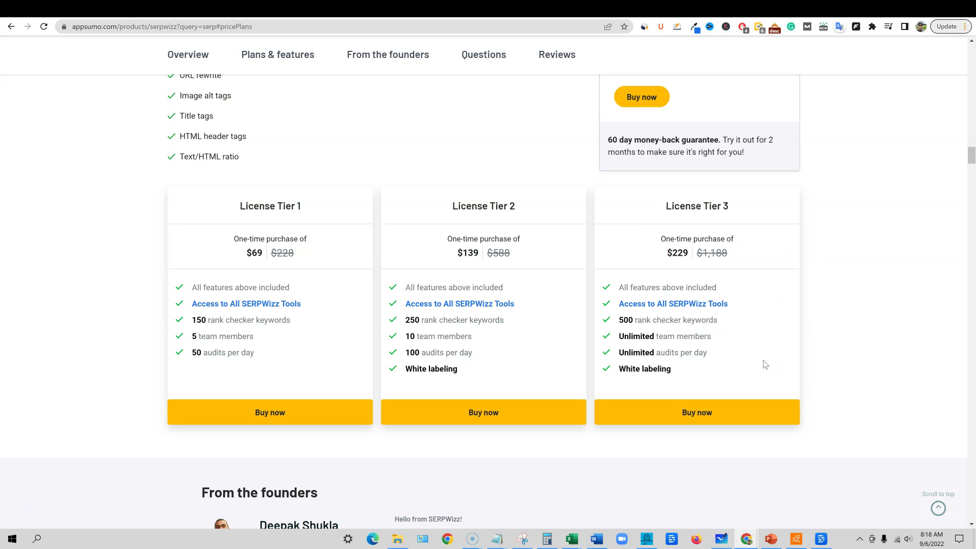
{"action": "left_click_drag", "start_coordinate": [665, 205], "coordinate": [779, 368]}
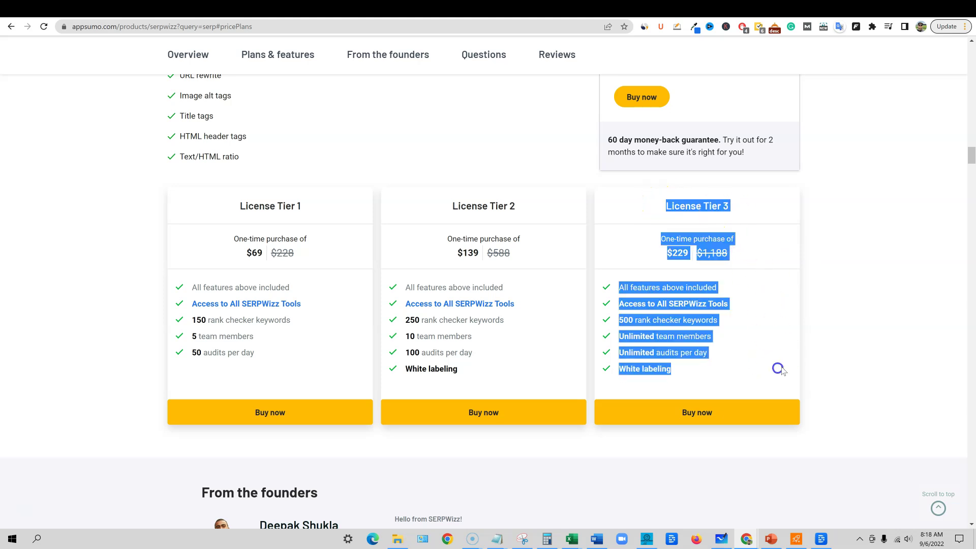
{"action": "left_click", "coordinate": [471, 207]}
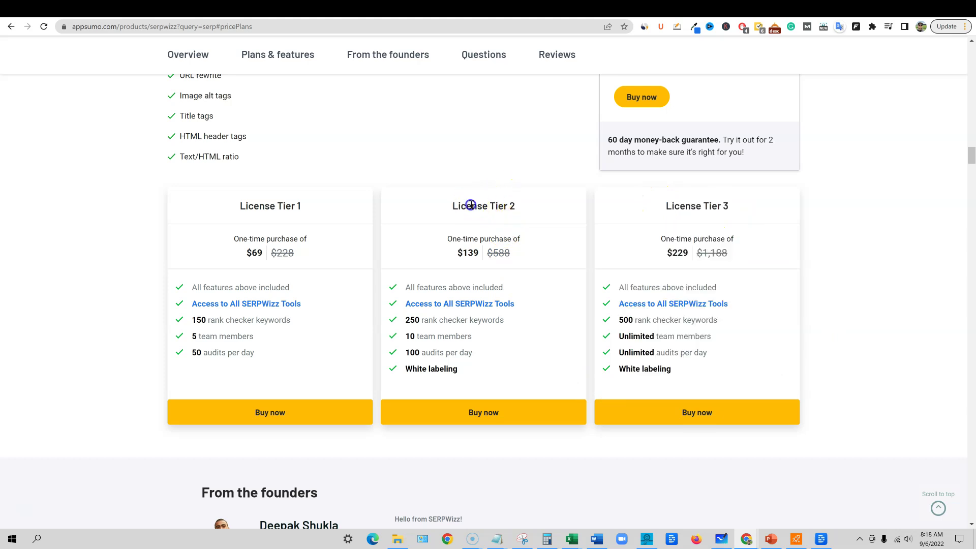
{"action": "scroll", "coordinate": [695, 356], "scroll_direction": "down", "scroll_amount": 6}
{"action": "scroll", "coordinate": [694, 355], "scroll_direction": "up", "scroll_amount": 7}
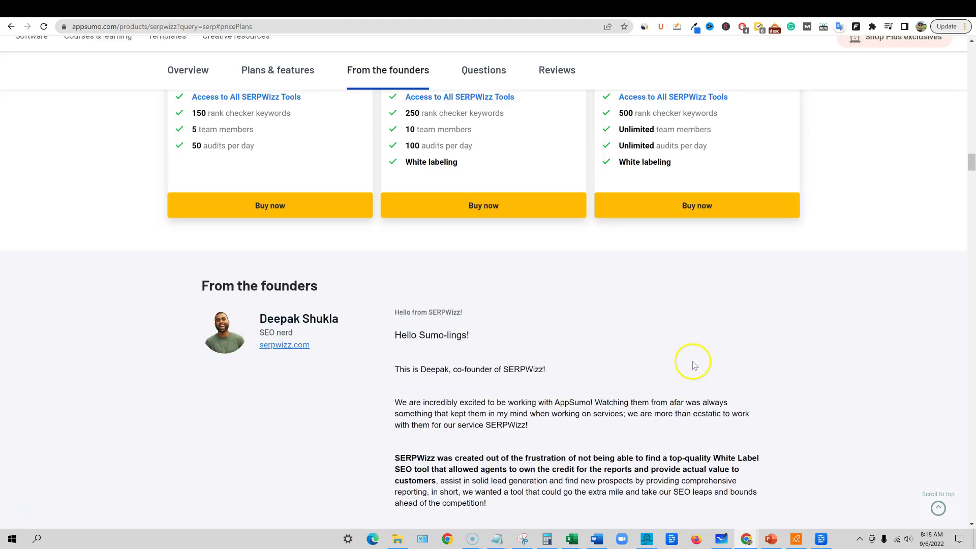
Switch back to SERPWizz, open its Tools page, dismiss the introduction and look over the list of validators and testers
{"action": "left_click", "coordinate": [773, 7]}
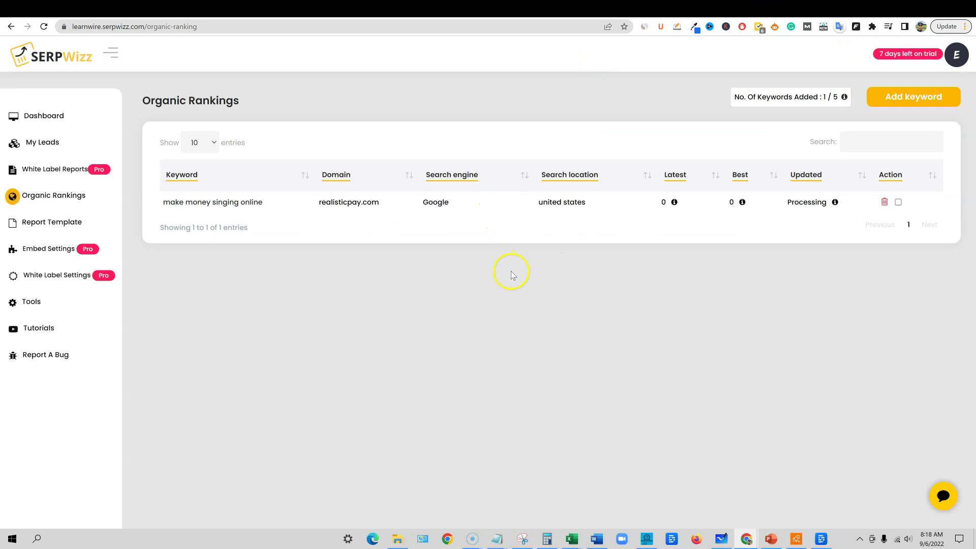
{"action": "left_click", "coordinate": [15, 302]}
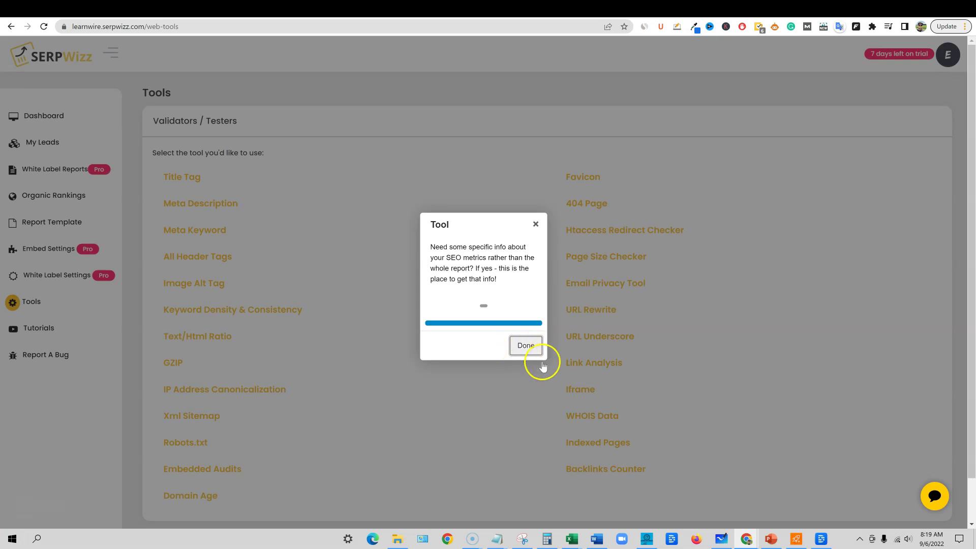
{"action": "left_click", "coordinate": [529, 345]}
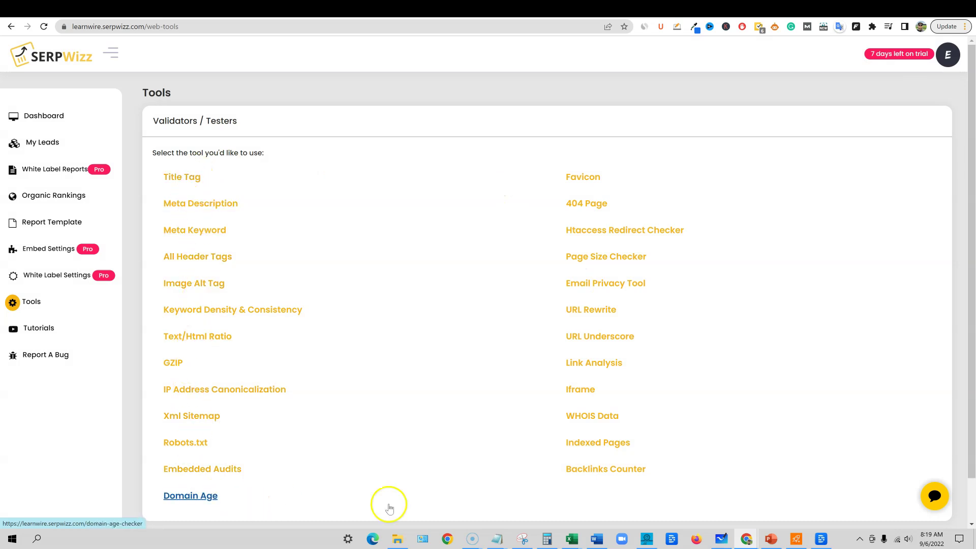
{"action": "scroll", "coordinate": [579, 320], "scroll_direction": "down", "scroll_amount": 1}
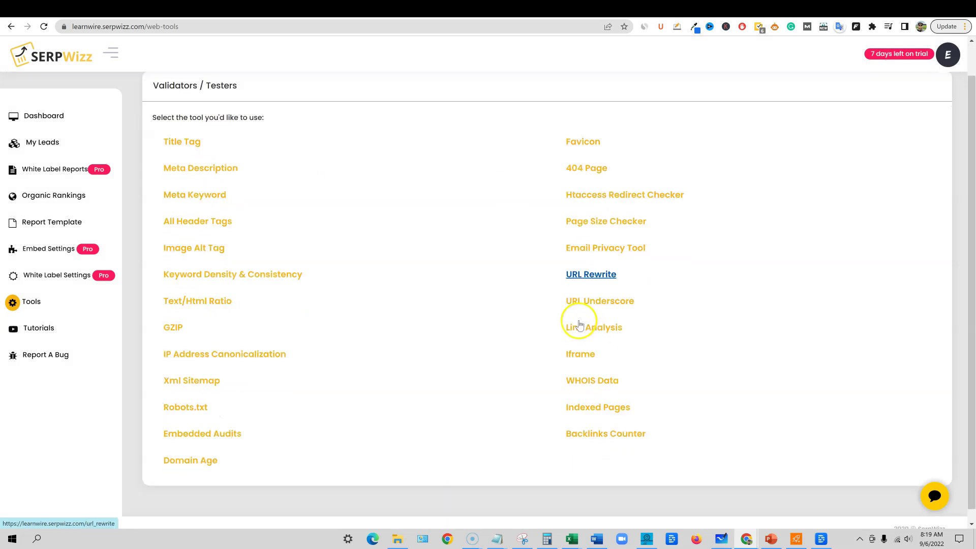
{"action": "scroll", "coordinate": [577, 326], "scroll_direction": "up", "scroll_amount": 1}
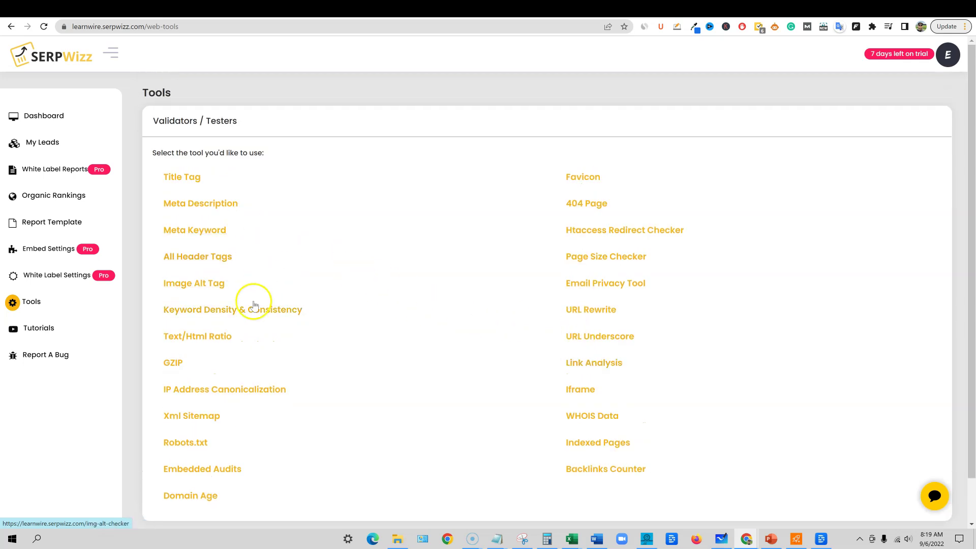
Open the Image Alt Tag tool, inspect its embeddable checker and embed code area, and go back to the tools list
{"action": "left_click", "coordinate": [217, 288]}
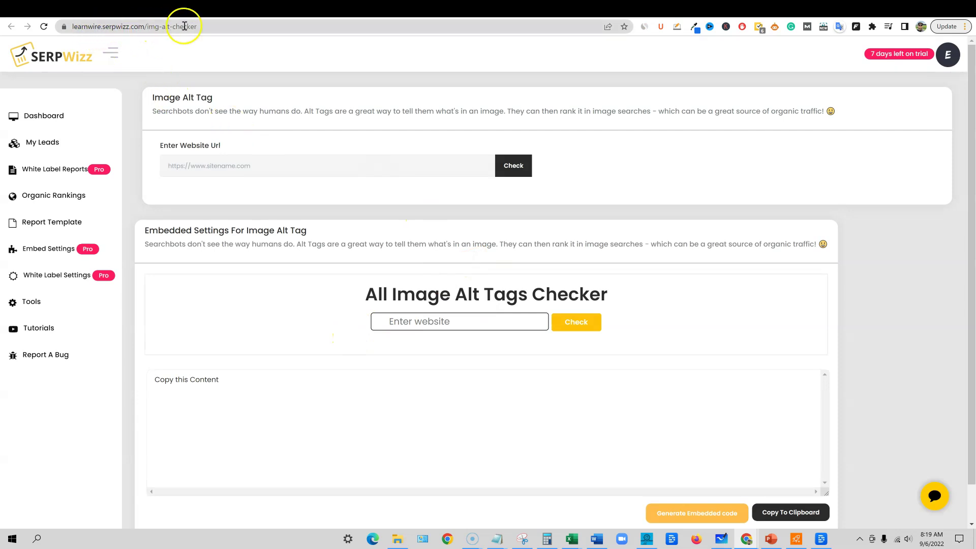
{"action": "left_click", "coordinate": [431, 323]}
{"action": "scroll", "coordinate": [575, 364], "scroll_direction": "down", "scroll_amount": 1}
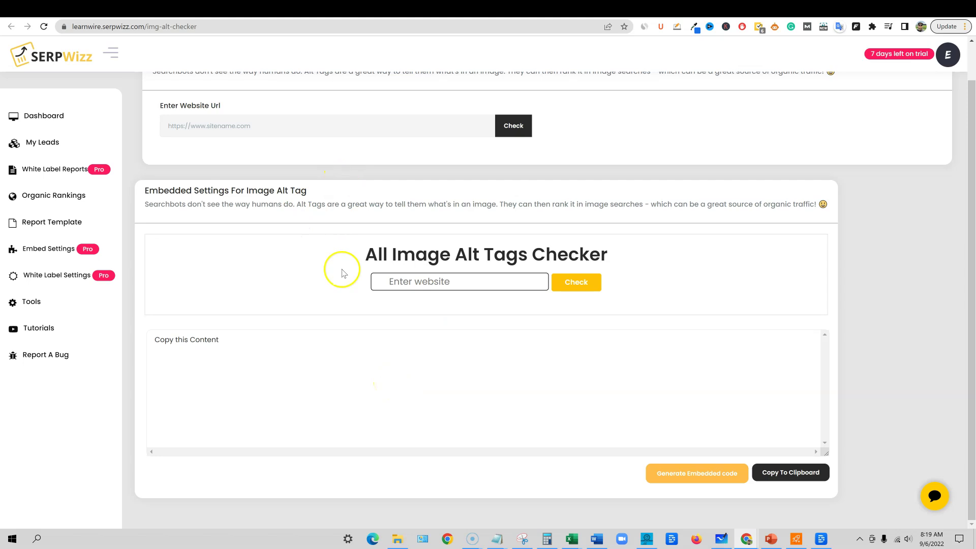
{"action": "scroll", "coordinate": [342, 273], "scroll_direction": "up", "scroll_amount": 1}
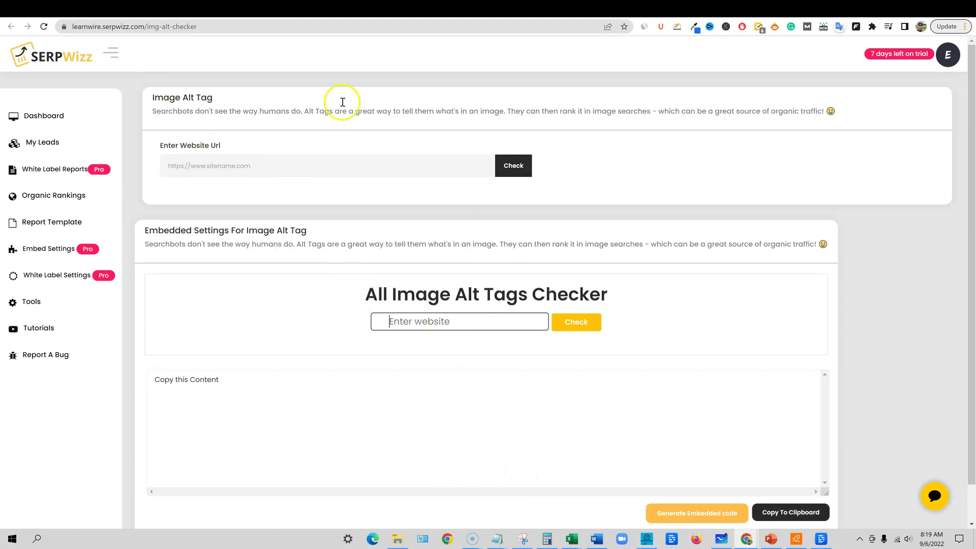
{"action": "left_click", "coordinate": [730, 7]}
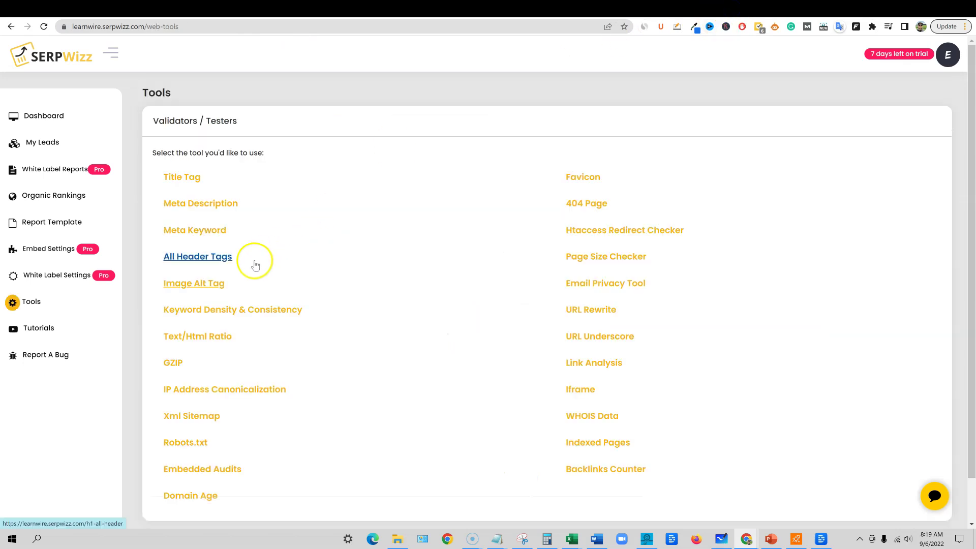
Open the Meta Description tool and examine its embeddable checker by highlighting it and focusing its website field
{"action": "left_click", "coordinate": [206, 208]}
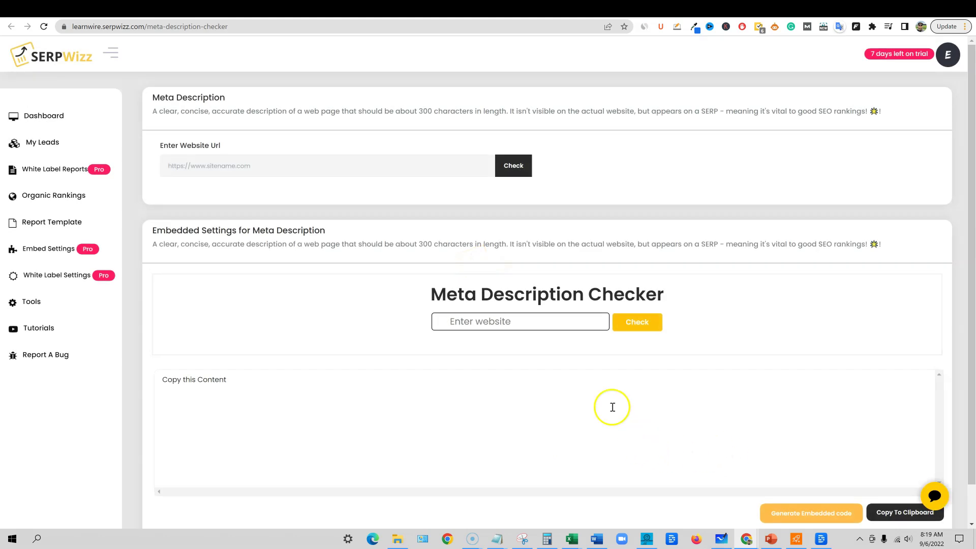
{"action": "left_click_drag", "start_coordinate": [424, 294], "coordinate": [726, 338]}
{"action": "left_click", "coordinate": [756, 320]}
{"action": "left_click", "coordinate": [552, 325]}
Return to the Tools page and look through the full list of validators and testers
{"action": "left_click", "coordinate": [34, 305]}
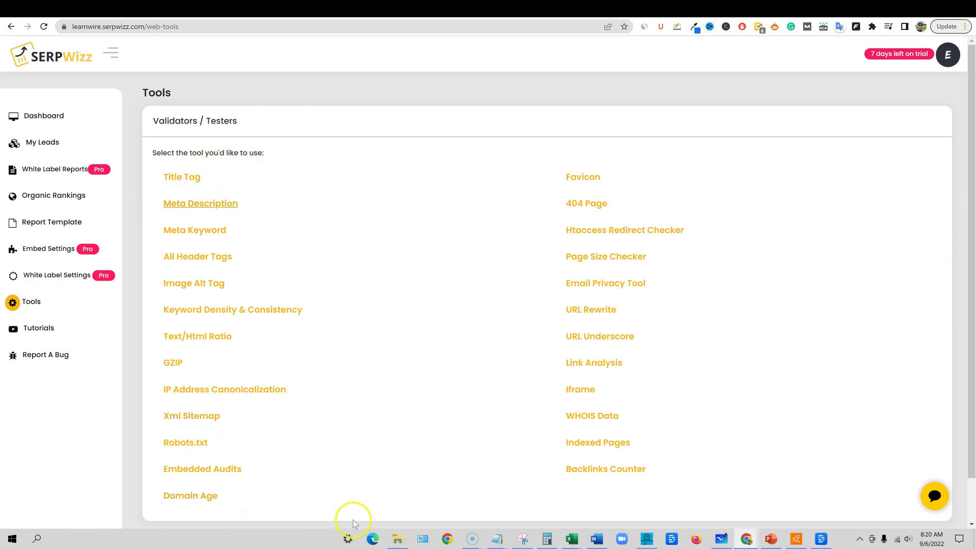
{"action": "scroll", "coordinate": [256, 417], "scroll_direction": "down", "scroll_amount": 1}
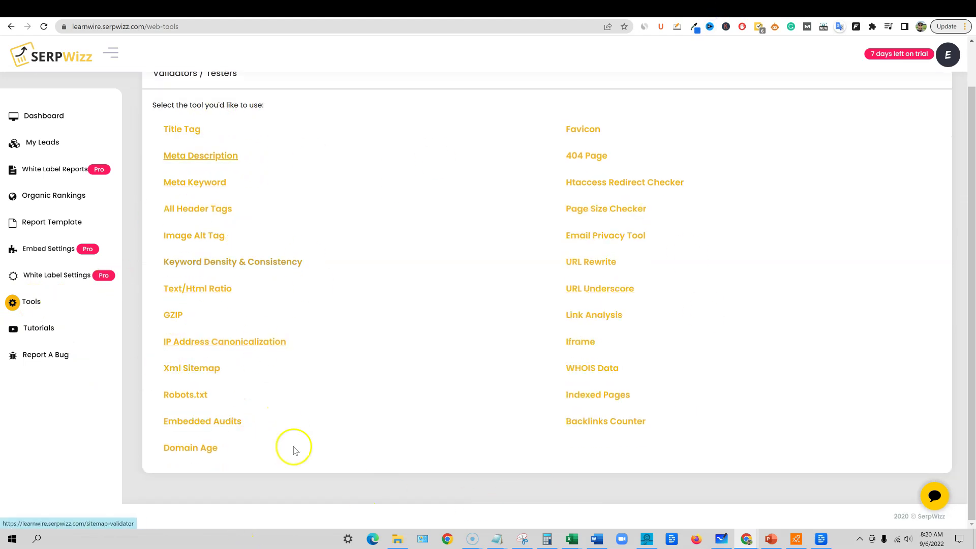
{"action": "scroll", "coordinate": [292, 447], "scroll_direction": "up", "scroll_amount": 1}
{"action": "scroll", "coordinate": [655, 353], "scroll_direction": "down", "scroll_amount": 1}
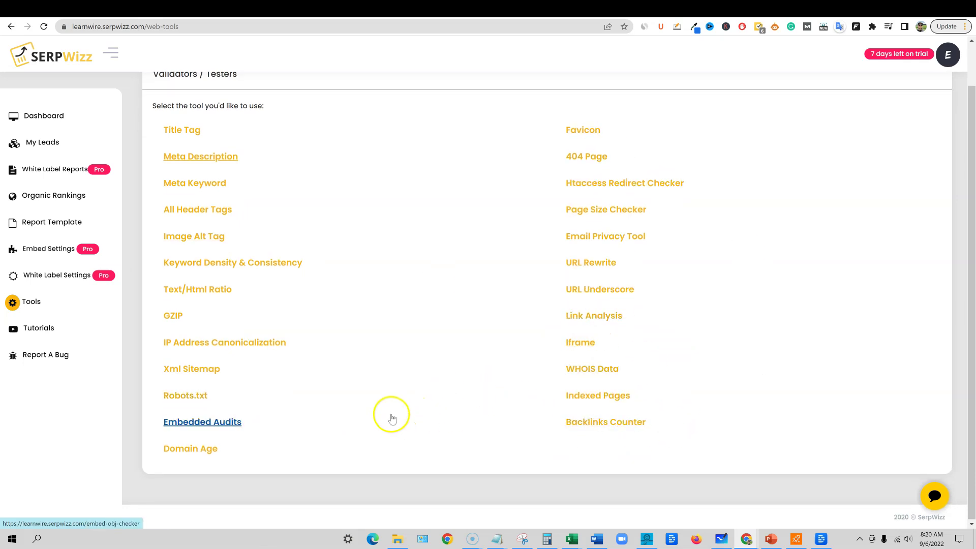
{"action": "scroll", "coordinate": [390, 413], "scroll_direction": "up", "scroll_amount": 1}
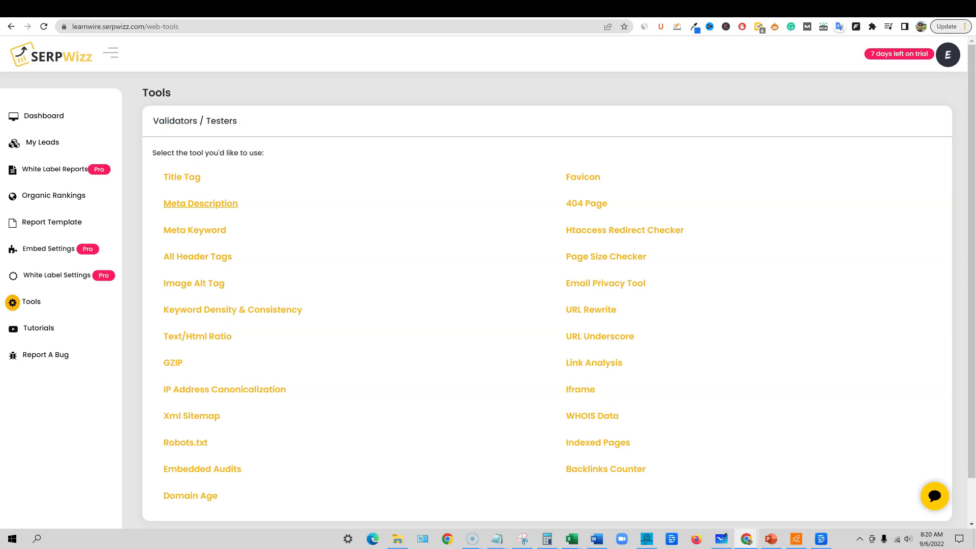
View the dashboard's recent leads, and check the entries-per-page options in My Leads without changing them
{"action": "left_click", "coordinate": [57, 126]}
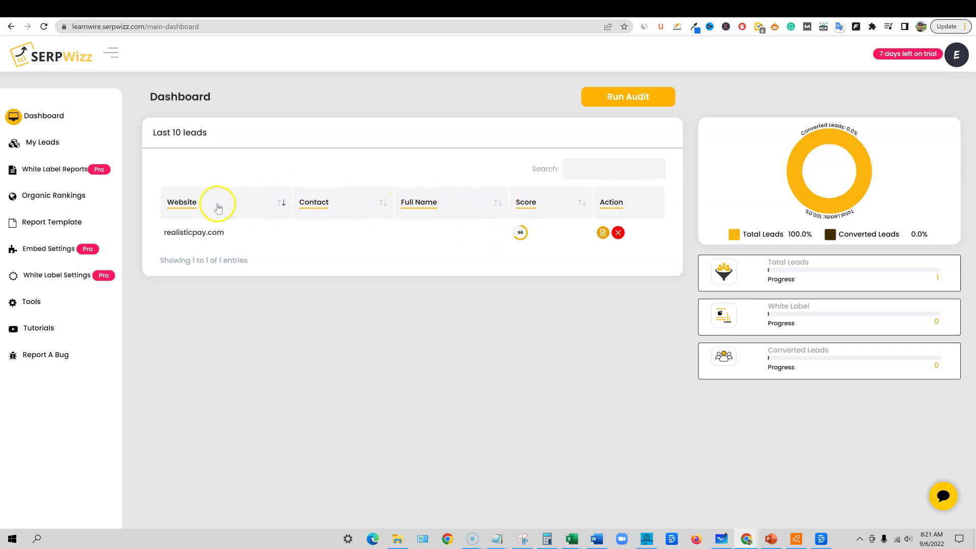
{"action": "left_click", "coordinate": [45, 142]}
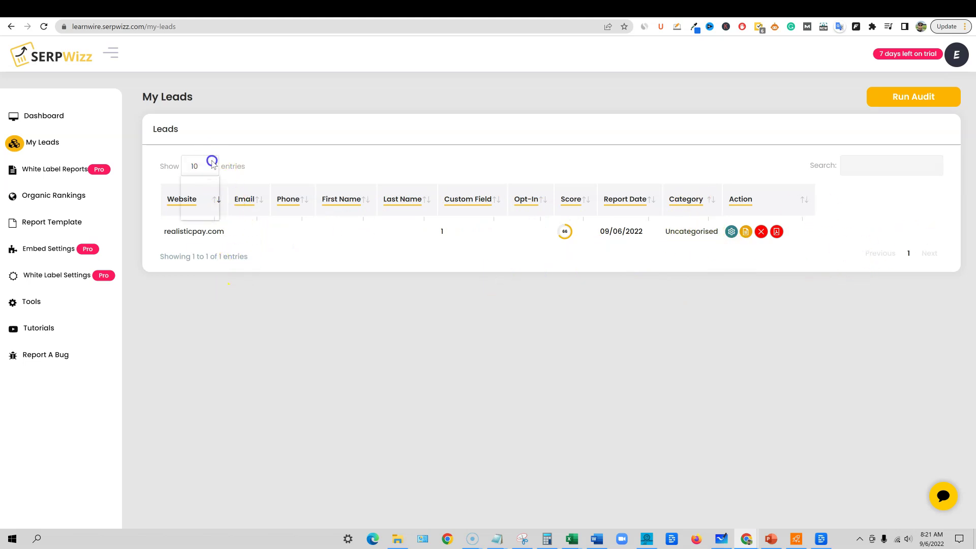
{"action": "left_click", "coordinate": [210, 164]}
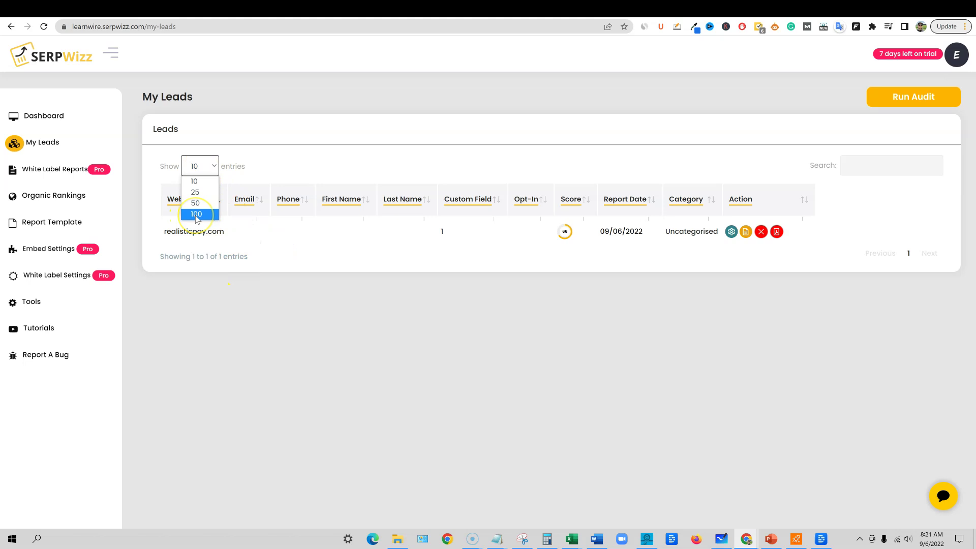
{"action": "left_click", "coordinate": [235, 320]}
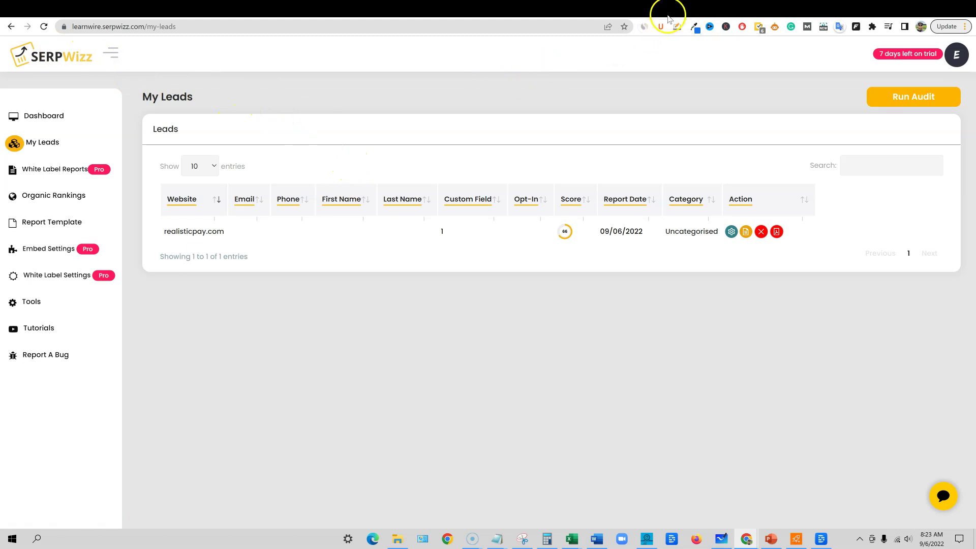
Switch to the AppSumo deal and examine the features included in all plans, highlighting Zapier integration and Export leads
{"action": "left_click", "coordinate": [680, 10]}
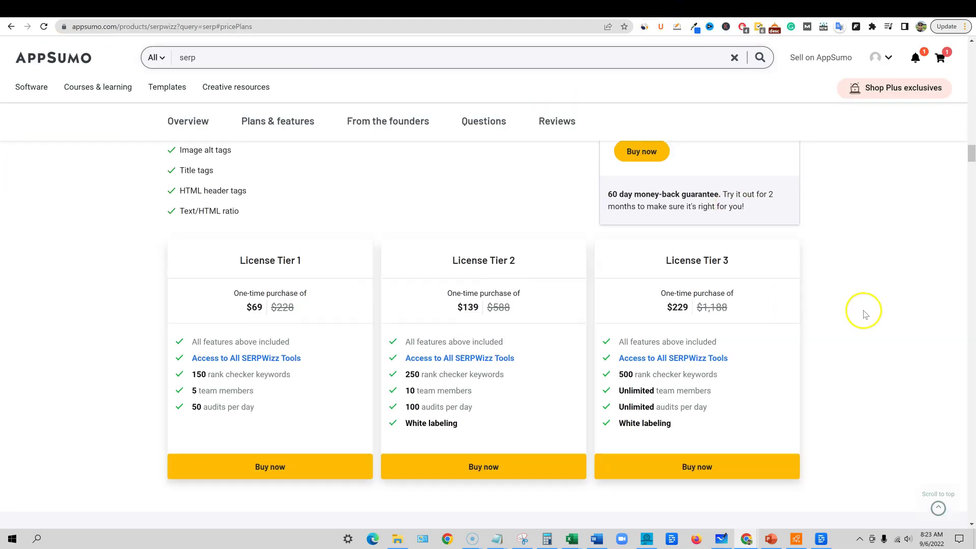
{"action": "scroll", "coordinate": [864, 312], "scroll_direction": "up", "scroll_amount": 4}
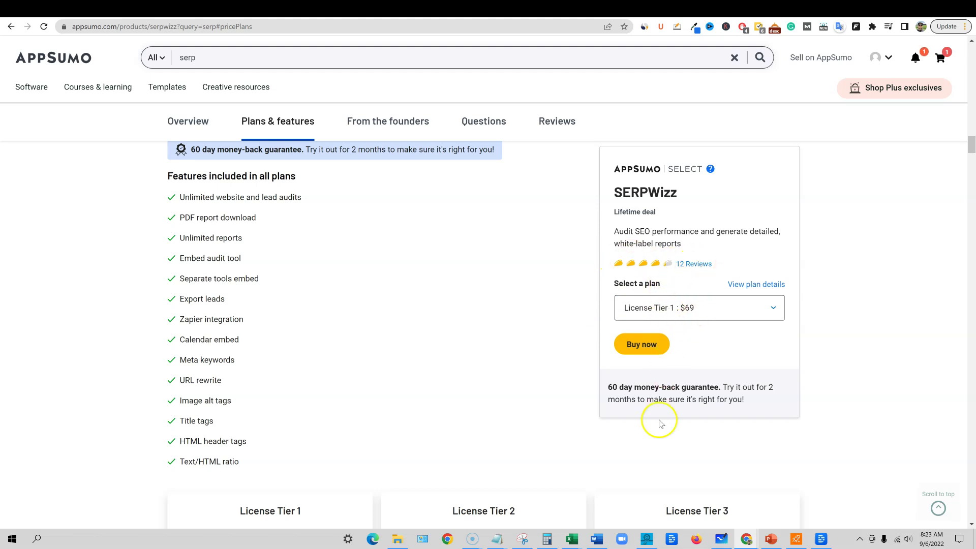
{"action": "scroll", "coordinate": [661, 422], "scroll_direction": "down", "scroll_amount": 1}
{"action": "scroll", "coordinate": [661, 423], "scroll_direction": "up", "scroll_amount": 2}
{"action": "scroll", "coordinate": [662, 423], "scroll_direction": "down", "scroll_amount": 1}
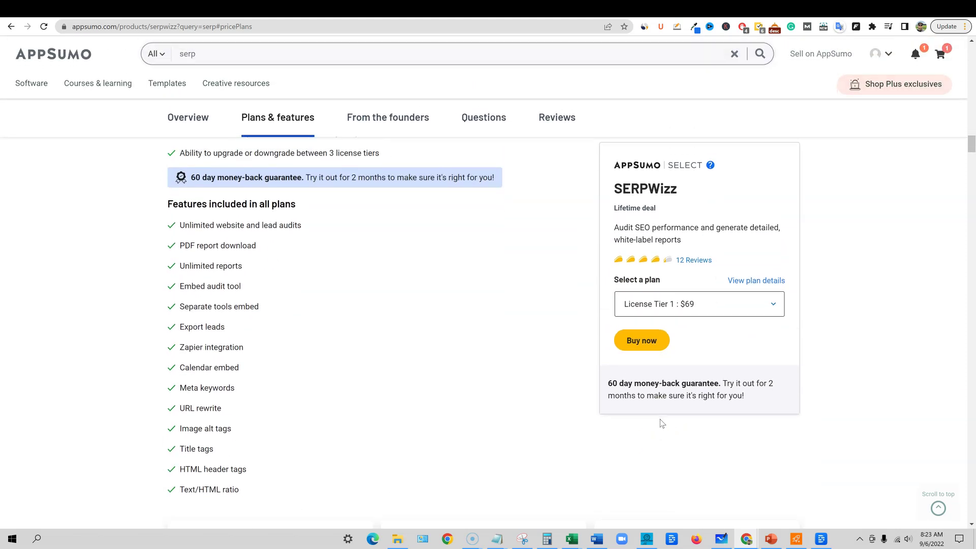
{"action": "left_click_drag", "start_coordinate": [254, 318], "coordinate": [184, 339]}
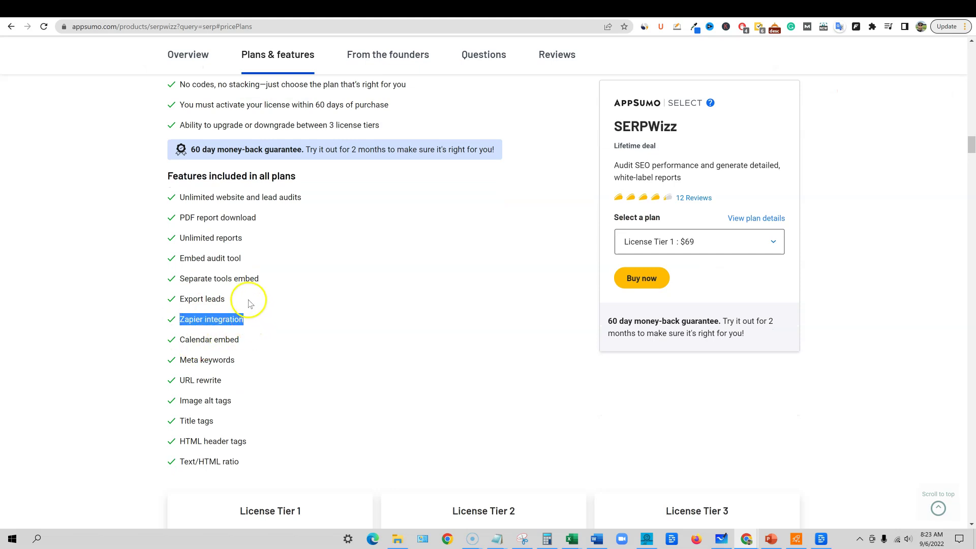
{"action": "left_click_drag", "start_coordinate": [226, 299], "coordinate": [130, 290]}
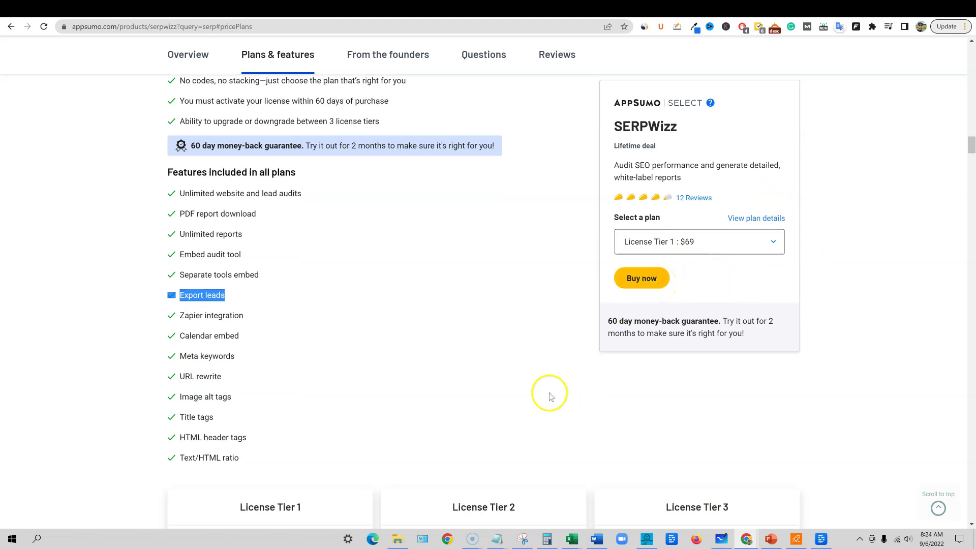
Compare License Tier 2 and License Tier 3 by highlighting Tier 2's audits per day and each tier's listed features
{"action": "scroll", "coordinate": [541, 399], "scroll_direction": "down", "scroll_amount": 6}
{"action": "scroll", "coordinate": [464, 396], "scroll_direction": "up", "scroll_amount": 1}
{"action": "left_click_drag", "start_coordinate": [490, 401], "coordinate": [416, 399]}
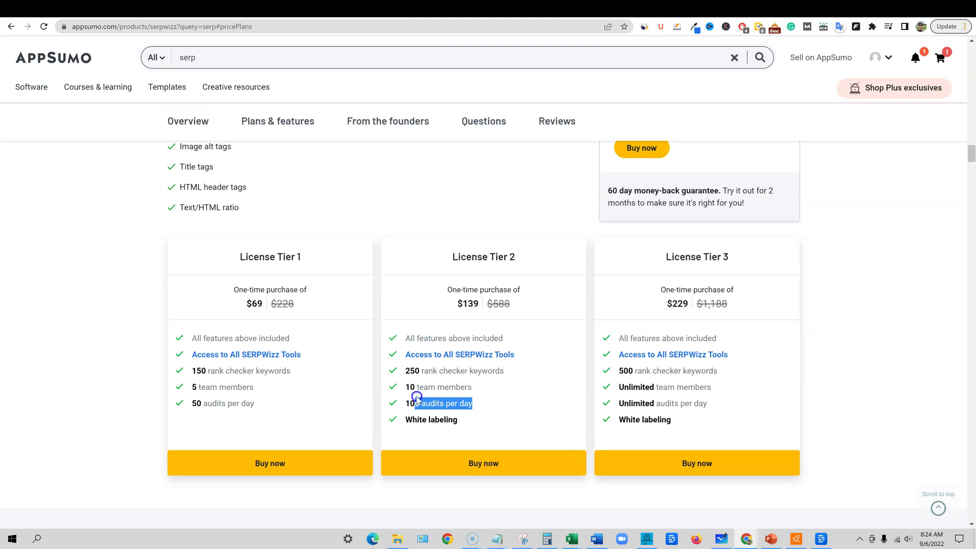
{"action": "left_click_drag", "start_coordinate": [688, 420], "coordinate": [647, 244]}
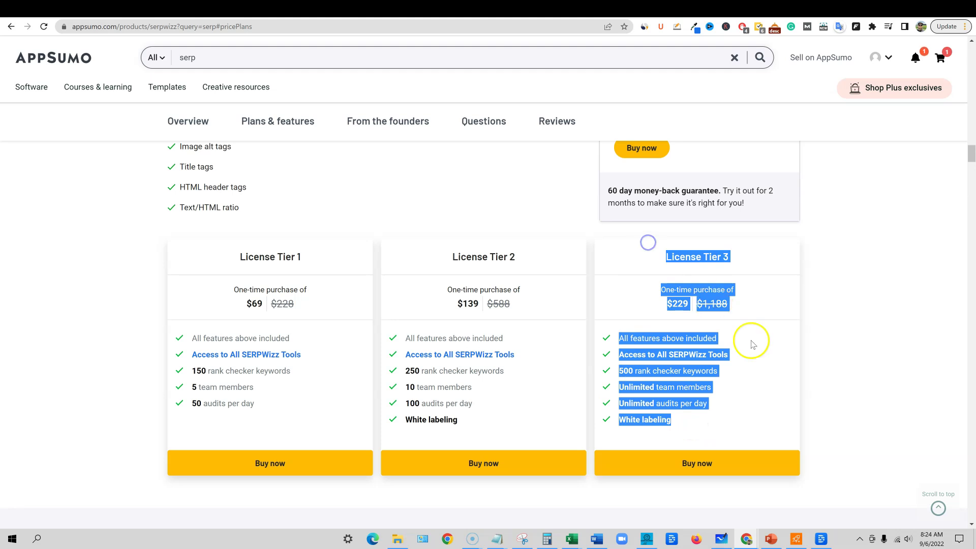
{"action": "left_click", "coordinate": [834, 301]}
{"action": "left_click_drag", "start_coordinate": [545, 403], "coordinate": [392, 275]}
{"action": "left_click", "coordinate": [824, 322]}
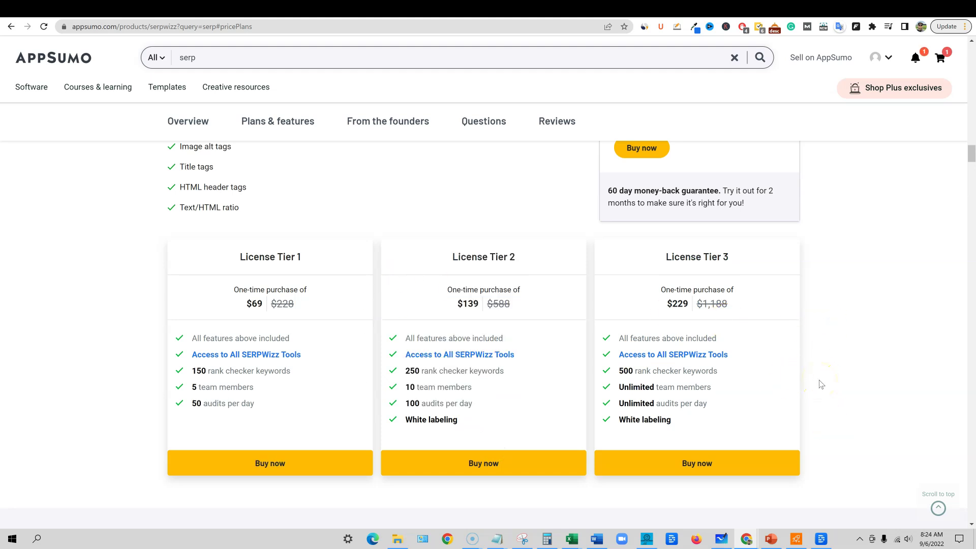
Review the content below the license tiers and return to the deal terms and conditions
{"action": "scroll", "coordinate": [819, 386], "scroll_direction": "down", "scroll_amount": 6}
{"action": "scroll", "coordinate": [819, 387], "scroll_direction": "up", "scroll_amount": 6}
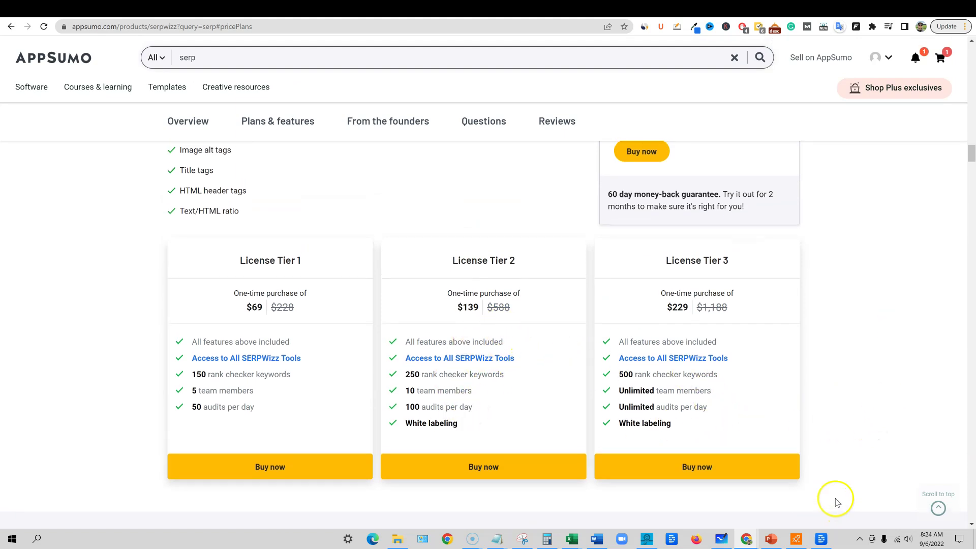
{"action": "scroll", "coordinate": [836, 500], "scroll_direction": "up", "scroll_amount": 2}
{"action": "scroll", "coordinate": [836, 502], "scroll_direction": "up", "scroll_amount": 8}
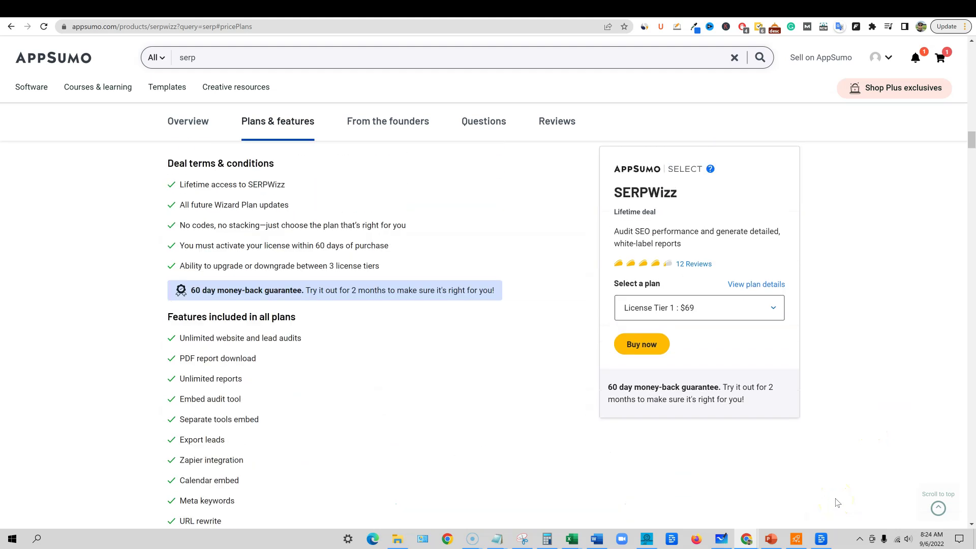
Review the deal's Overview content on rank tracking, lead capture, white-label branding and website audits, returning to the product title
{"action": "scroll", "coordinate": [836, 502], "scroll_direction": "up", "scroll_amount": 8}
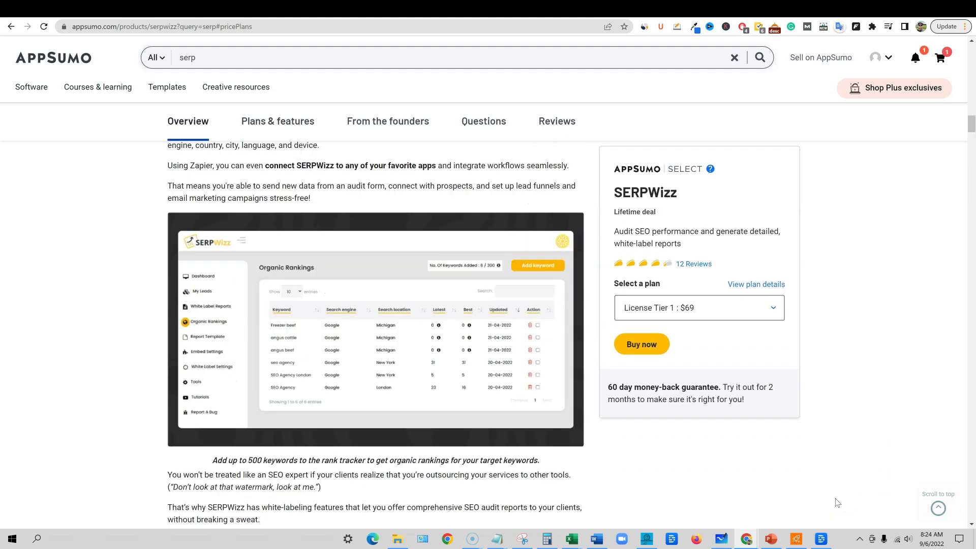
{"action": "scroll", "coordinate": [747, 493], "scroll_direction": "down", "scroll_amount": 1}
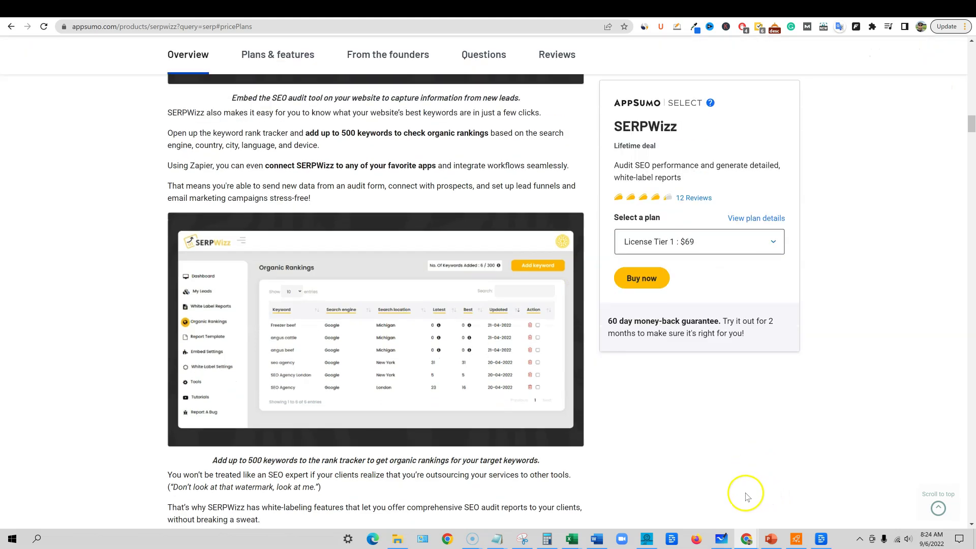
{"action": "scroll", "coordinate": [689, 475], "scroll_direction": "up", "scroll_amount": 1}
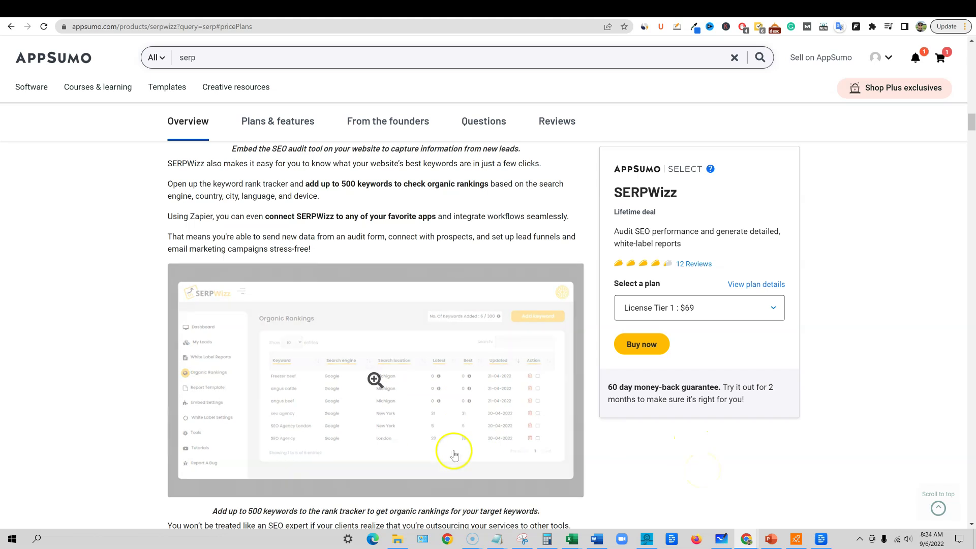
{"action": "scroll", "coordinate": [725, 485], "scroll_direction": "up", "scroll_amount": 3}
{"action": "scroll", "coordinate": [725, 485], "scroll_direction": "up", "scroll_amount": 10}
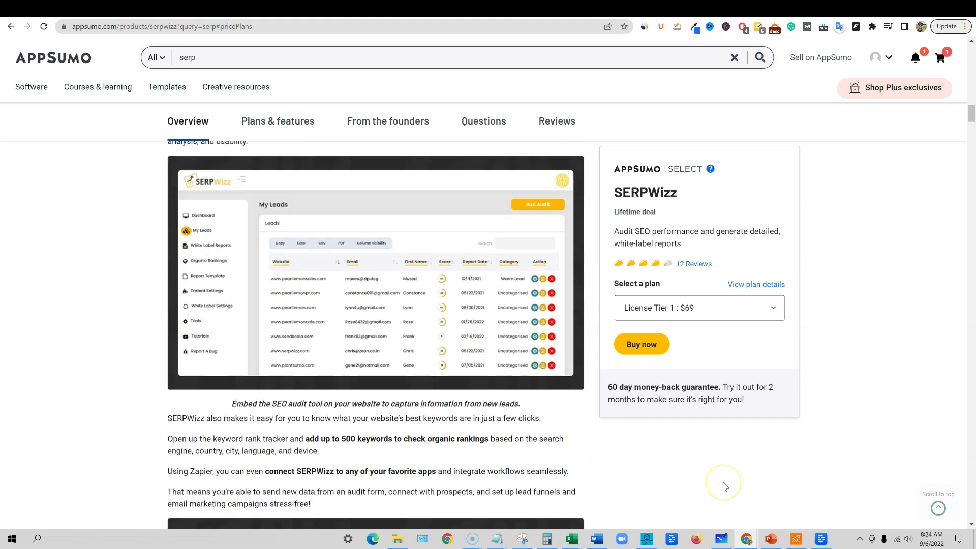
{"action": "scroll", "coordinate": [726, 487], "scroll_direction": "up", "scroll_amount": 1}
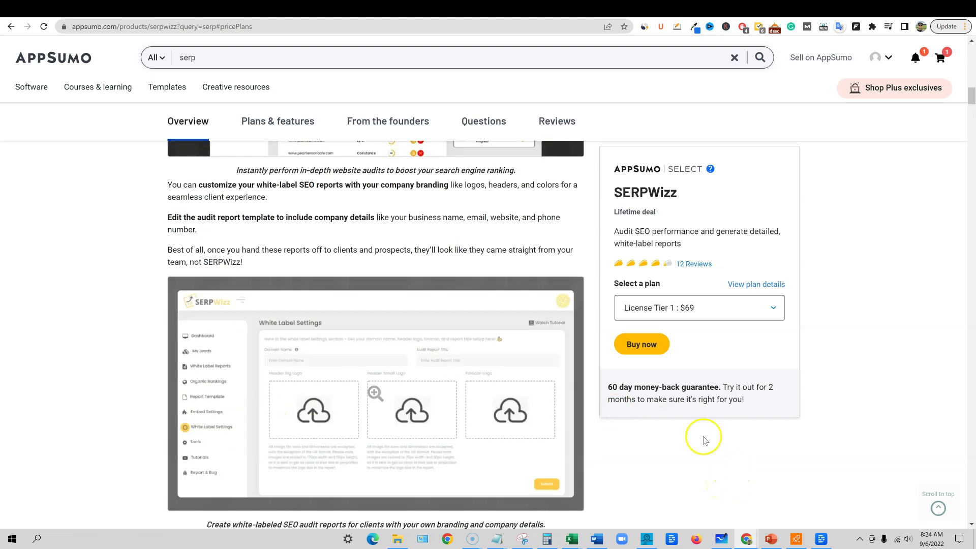
{"action": "scroll", "coordinate": [705, 440], "scroll_direction": "up", "scroll_amount": 1}
{"action": "scroll", "coordinate": [705, 440], "scroll_direction": "up", "scroll_amount": 6}
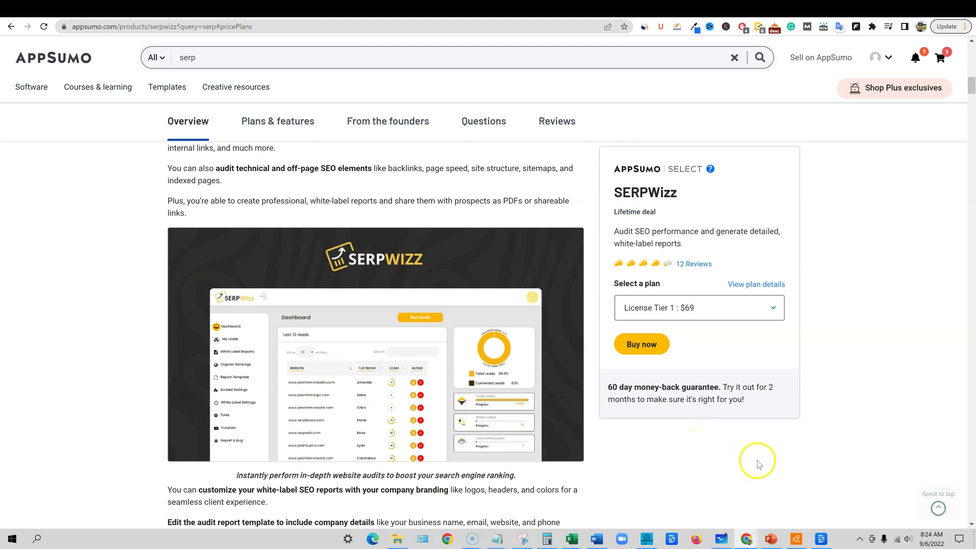
{"action": "scroll", "coordinate": [732, 445], "scroll_direction": "up", "scroll_amount": 2}
{"action": "scroll", "coordinate": [746, 463], "scroll_direction": "up", "scroll_amount": 17}
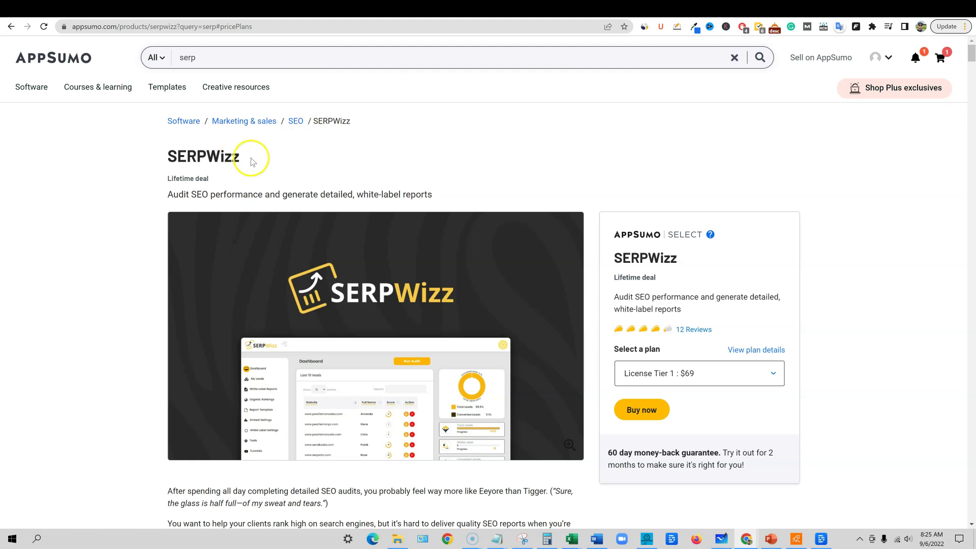
Highlight the SERPWizz title, Lifetime deal label and product tagline, and clear the highlighting
{"action": "left_click_drag", "start_coordinate": [251, 157], "coordinate": [171, 150]}
{"action": "mouse_move", "coordinate": [436, 196]}
{"action": "left_mouse_down"}
{"action": "mouse_move", "coordinate": [272, 198]}
{"action": "mouse_move", "coordinate": [128, 144]}
{"action": "mouse_move", "coordinate": [442, 196]}
{"action": "left_mouse_up"}
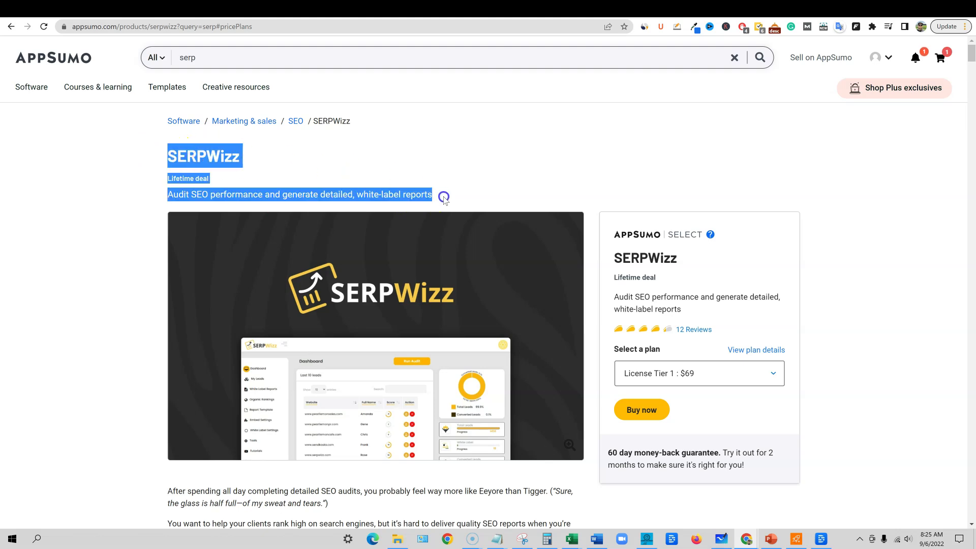
{"action": "left_click", "coordinate": [247, 156]}
{"action": "left_click_drag", "start_coordinate": [167, 153], "coordinate": [471, 193]}
{"action": "left_click", "coordinate": [272, 146]}
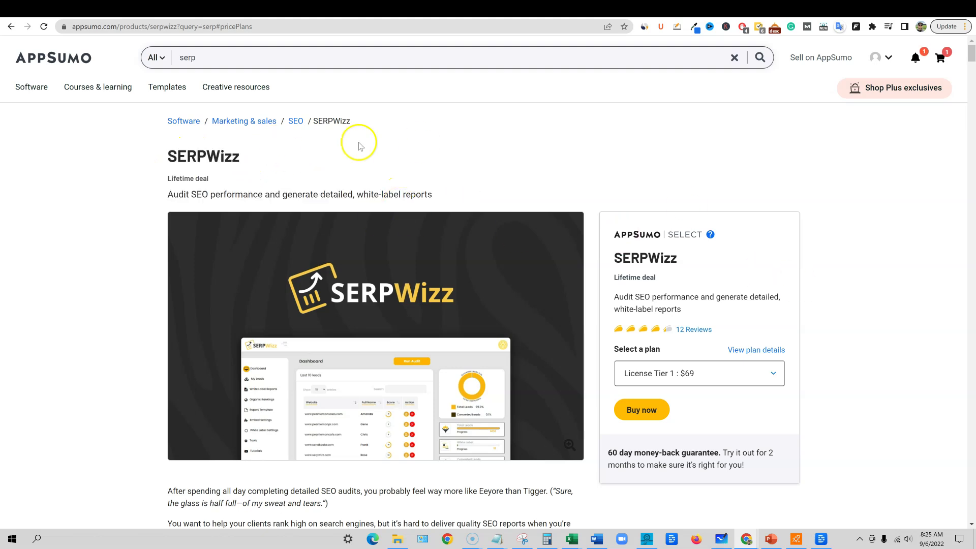